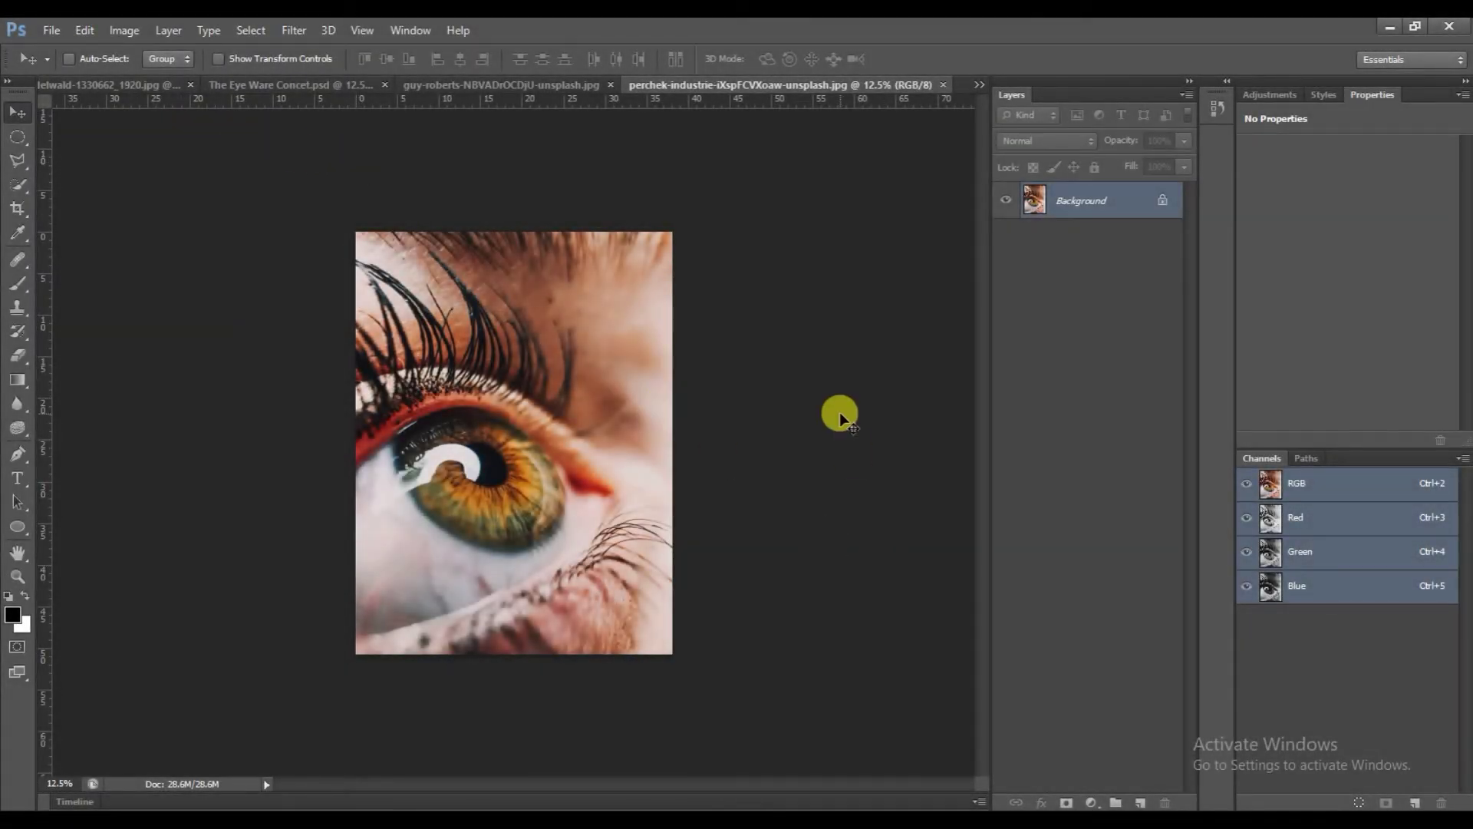
Step: Duplicate the Background layer as Background copy and zoom in on the eye
right_click(1109, 196)
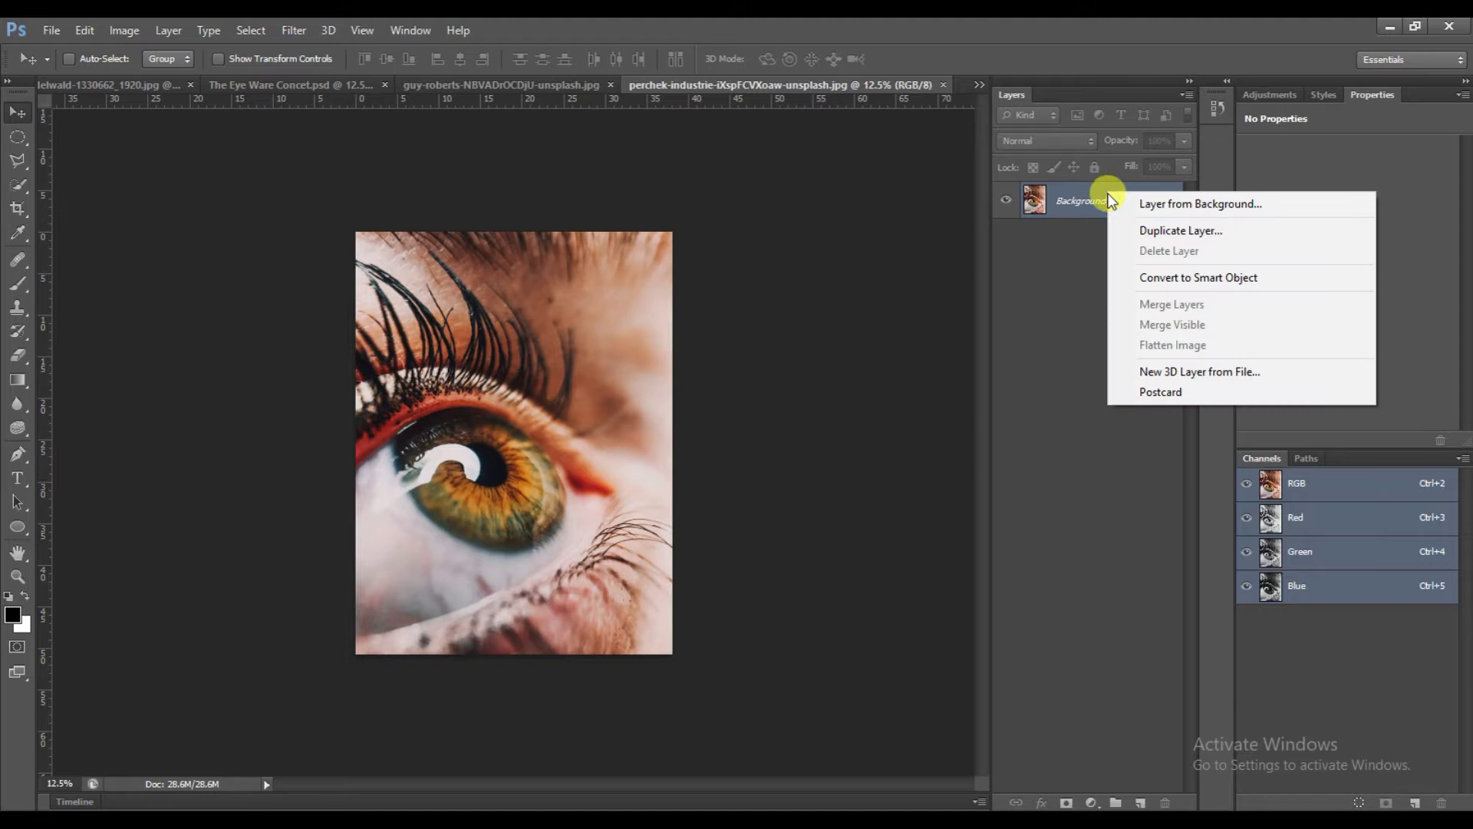
click(1145, 234)
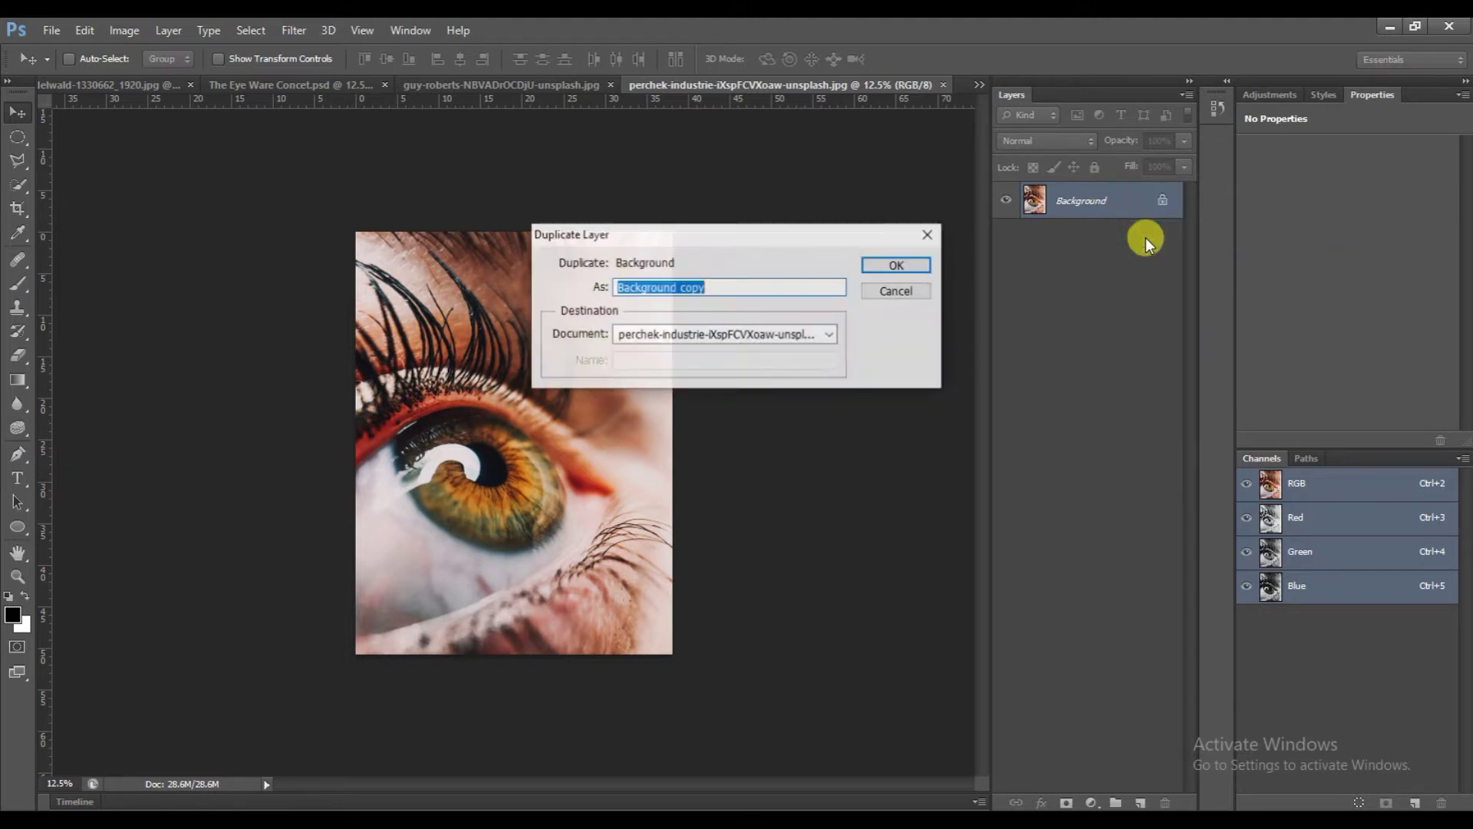
click(897, 264)
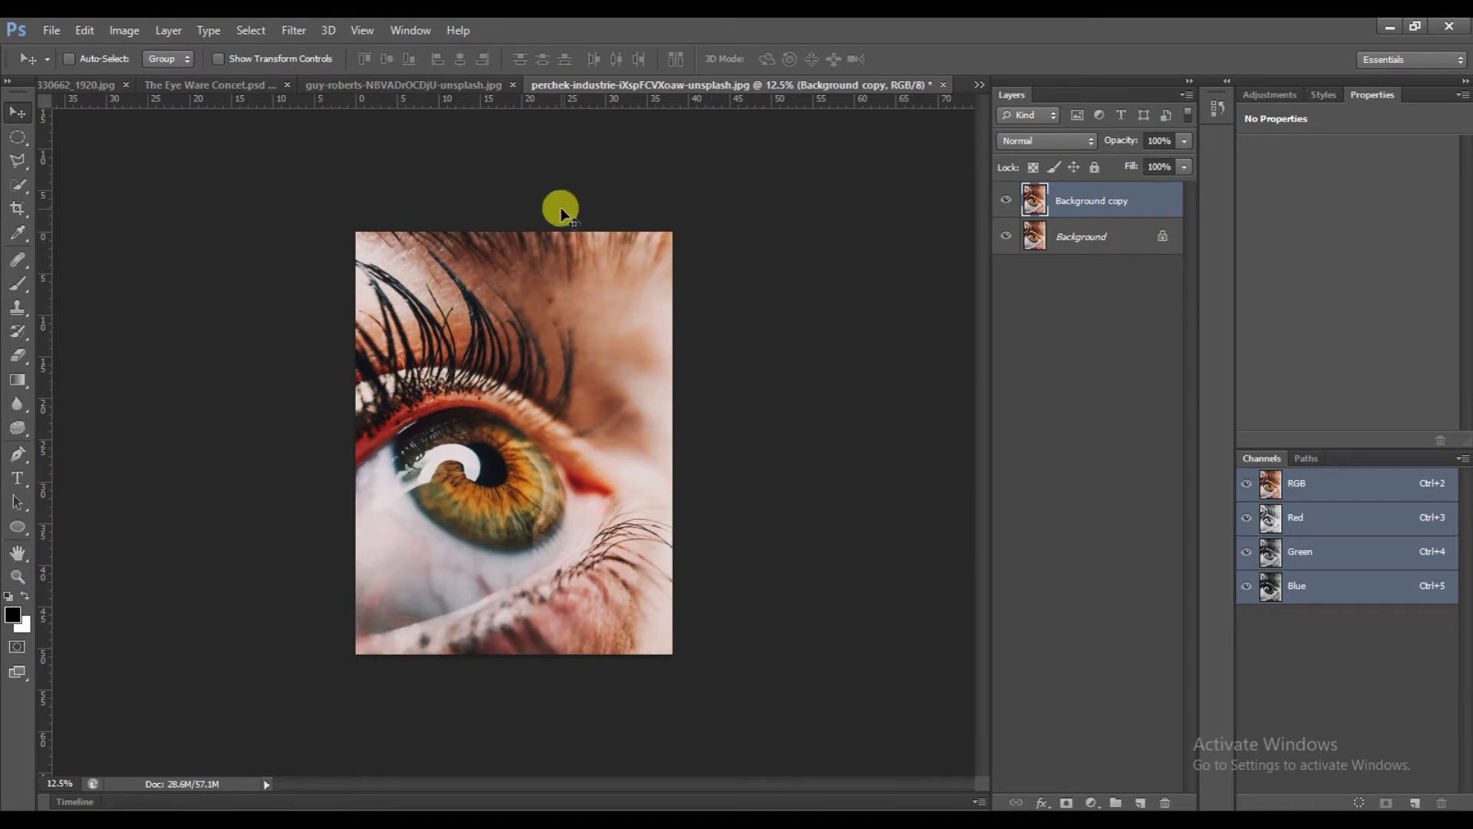
key(ctrl+plus)
key(ctrl+plus)
key(ctrl+plus)
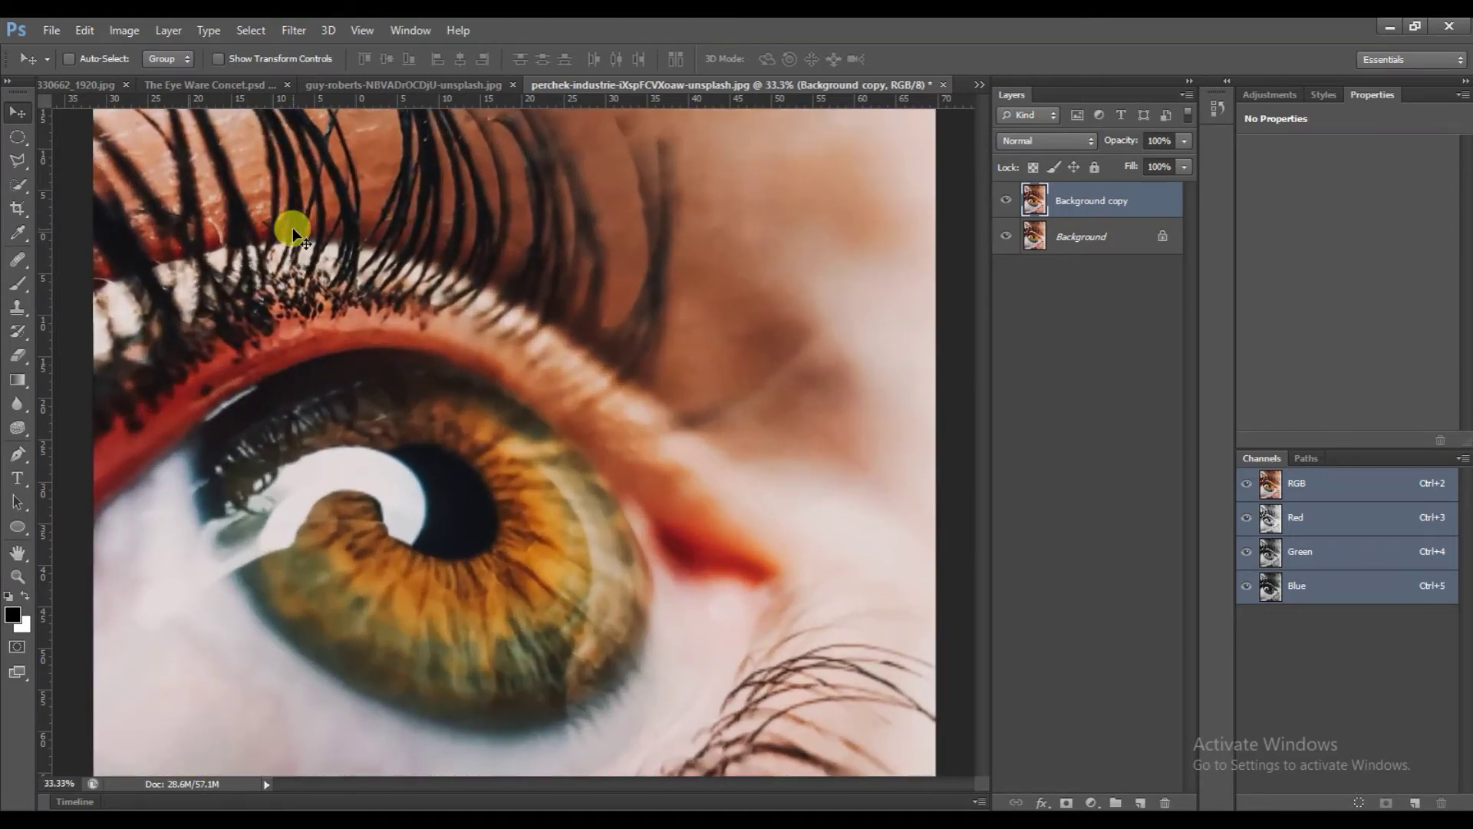
Step: Start a curved Pen-tool path along the iris's left and bottom edges
click(16, 453)
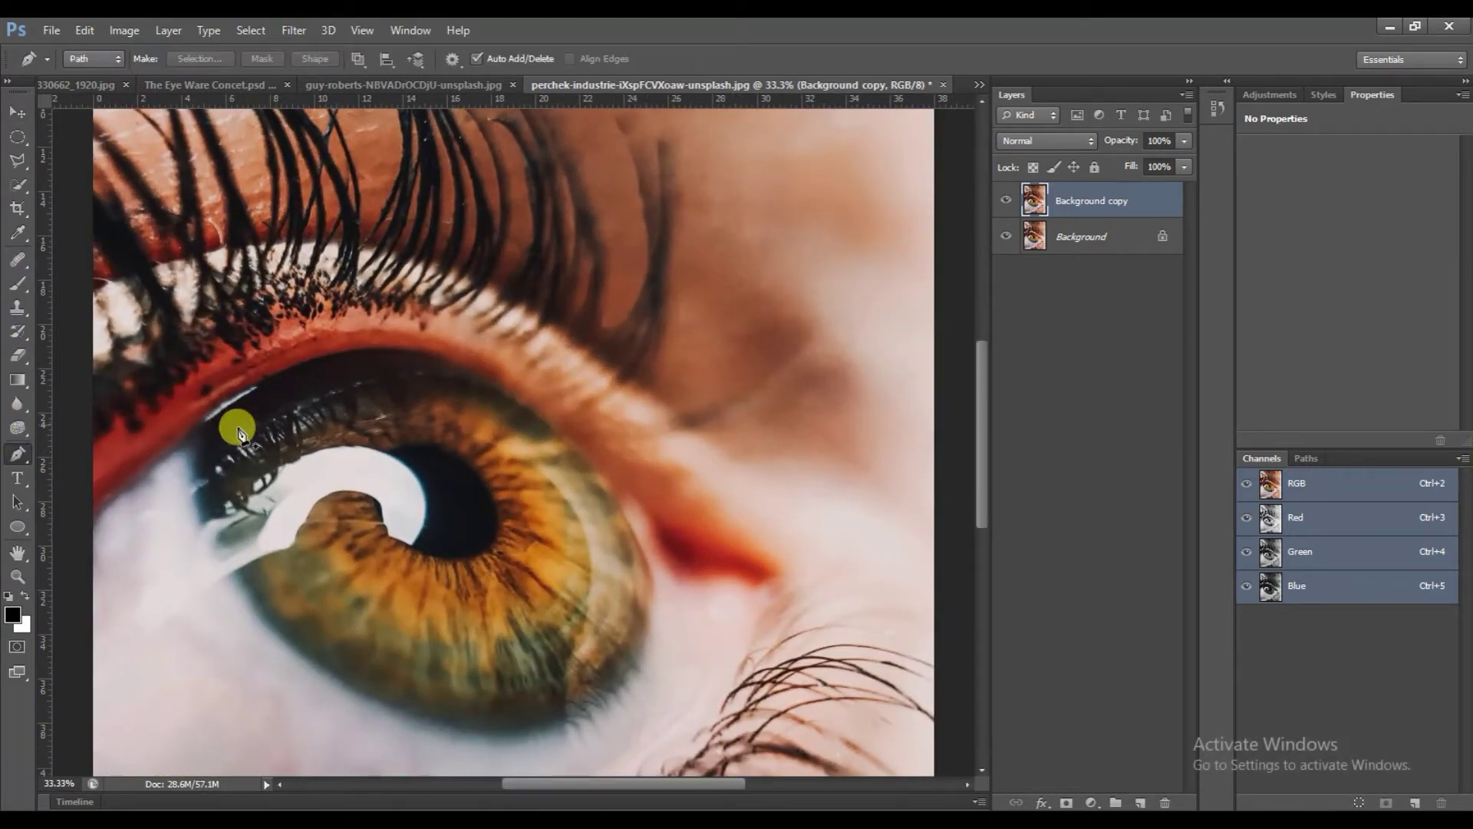
click(197, 425)
drag(294, 646, 361, 712)
drag(418, 767, 430, 770)
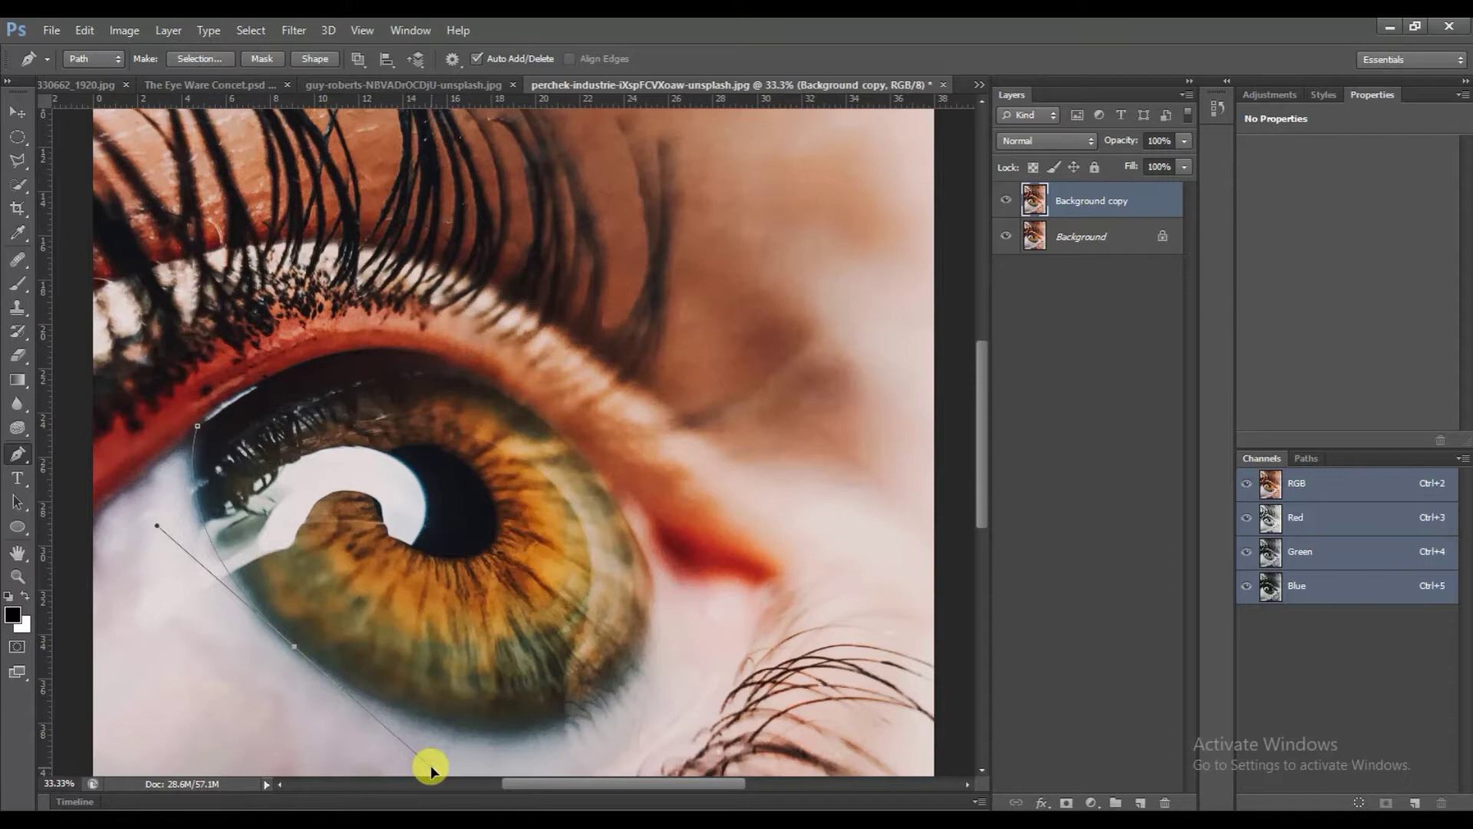
alt+click(295, 647)
drag(534, 731, 685, 729)
alt+click(534, 732)
Step: Continue the path around the iris's right and top edges, close it, and fine-tune its curve
drag(670, 477, 658, 476)
drag(581, 454, 539, 435)
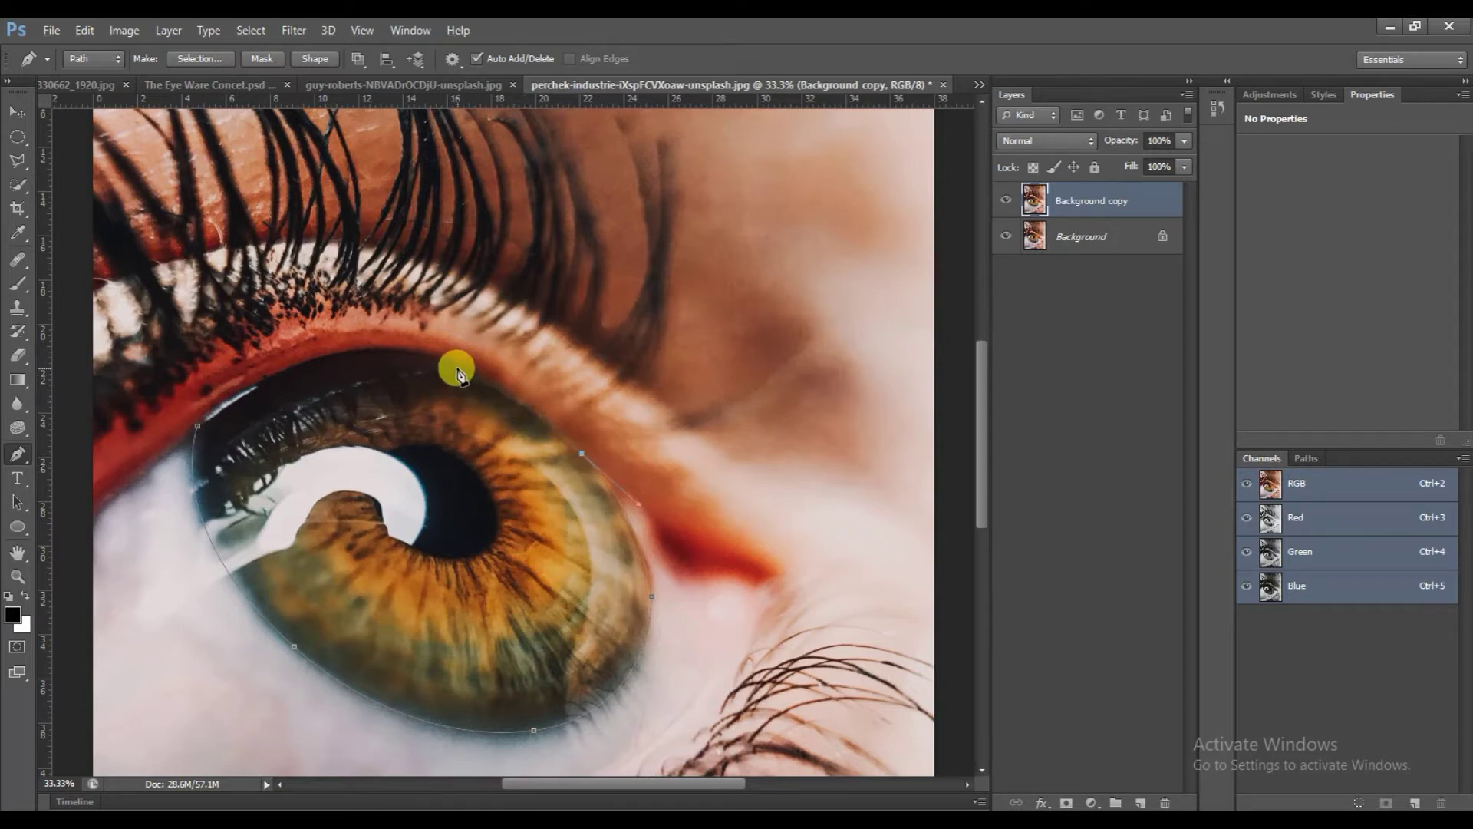
drag(458, 369, 417, 362)
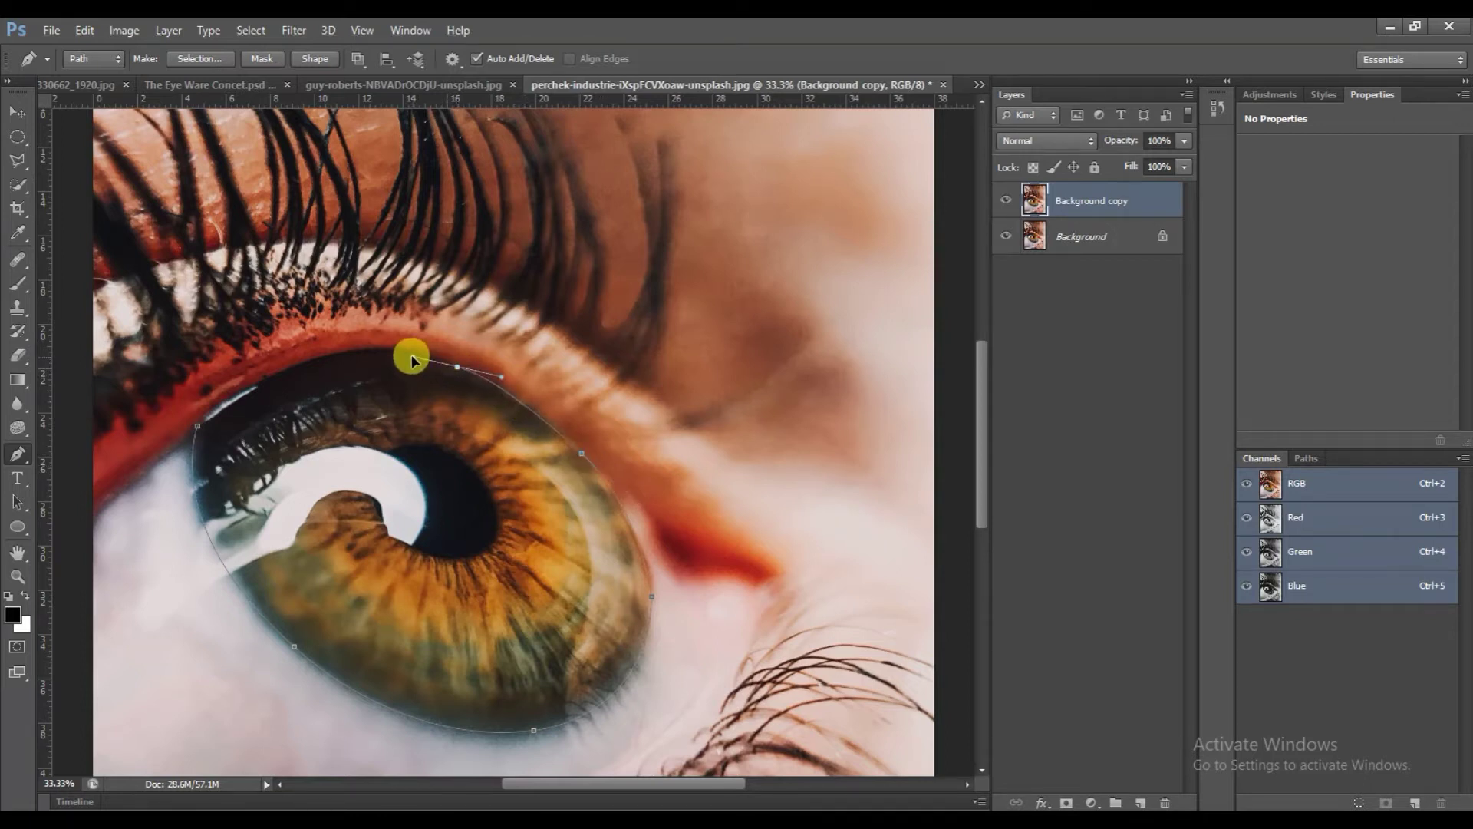
click(200, 427)
drag(170, 466, 56, 564)
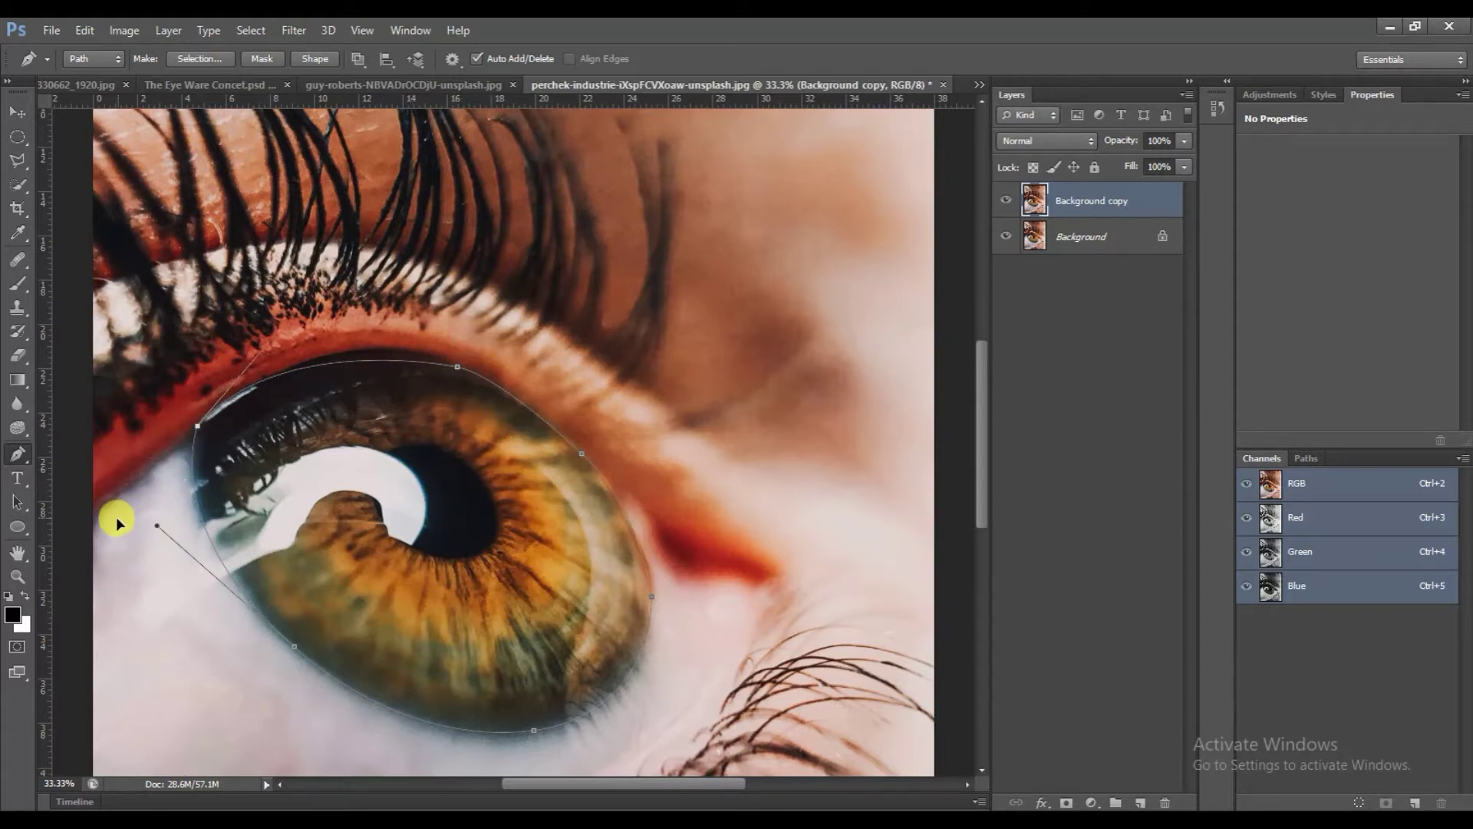
scroll(35, 549, left, 1)
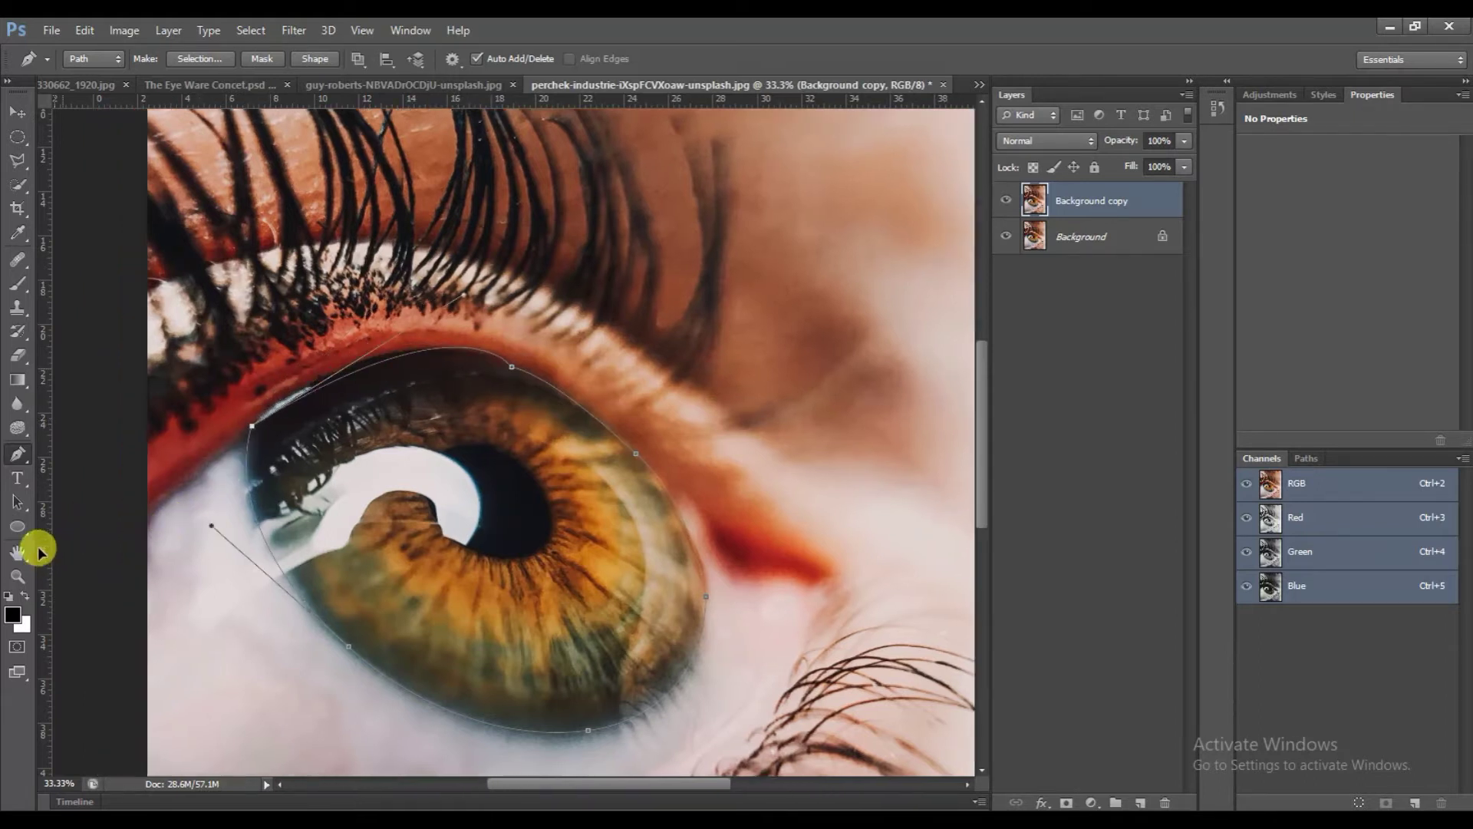
scroll(92, 541, left, 2)
mouse_move(180, 550)
mouse_down()
mouse_move(168, 546)
mouse_move(173, 558)
mouse_up()
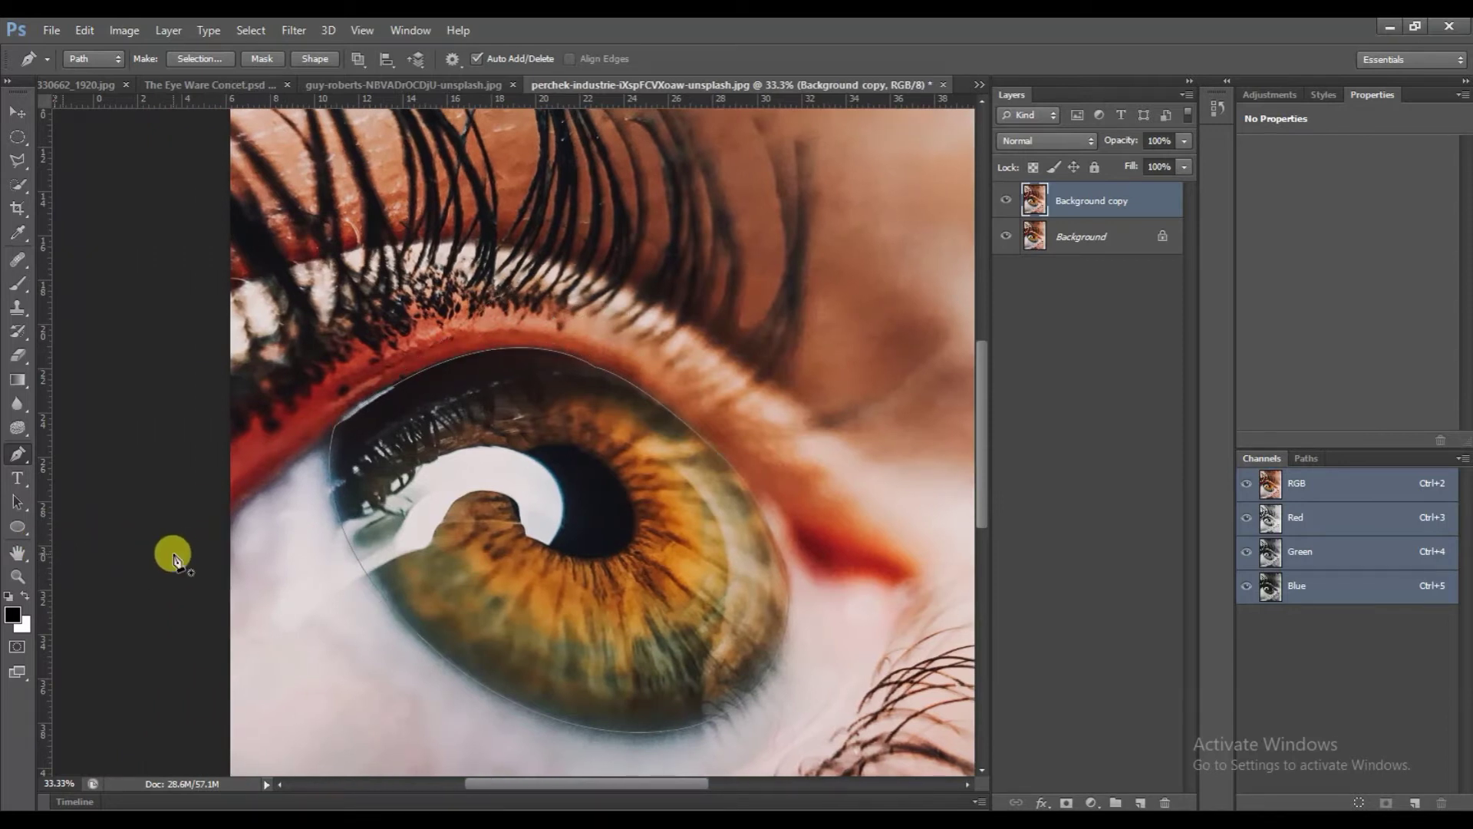
Step: Turn the iris path into a layer mask on Background copy, then switch to the lion image
click(205, 58)
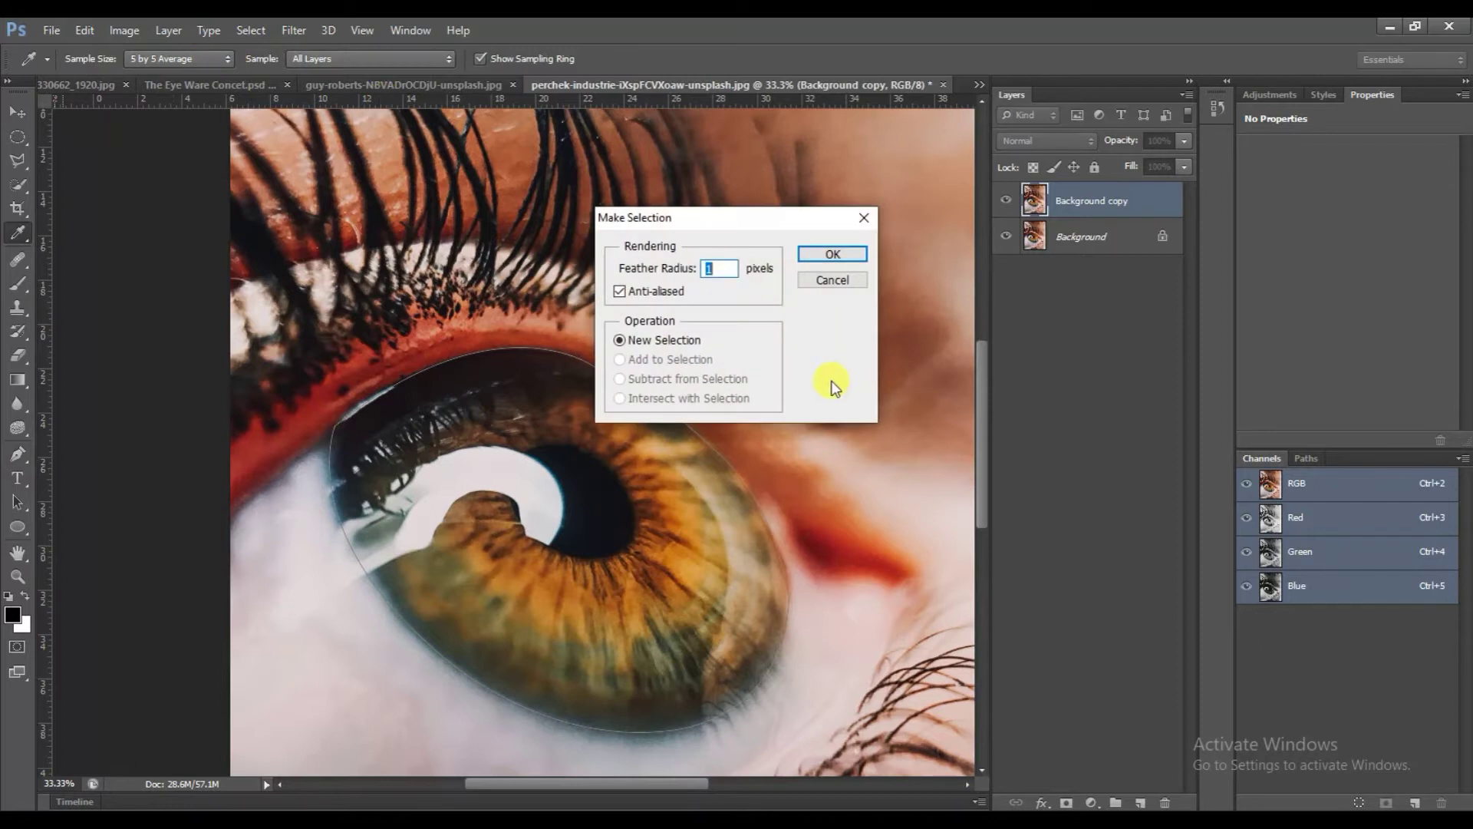
click(859, 254)
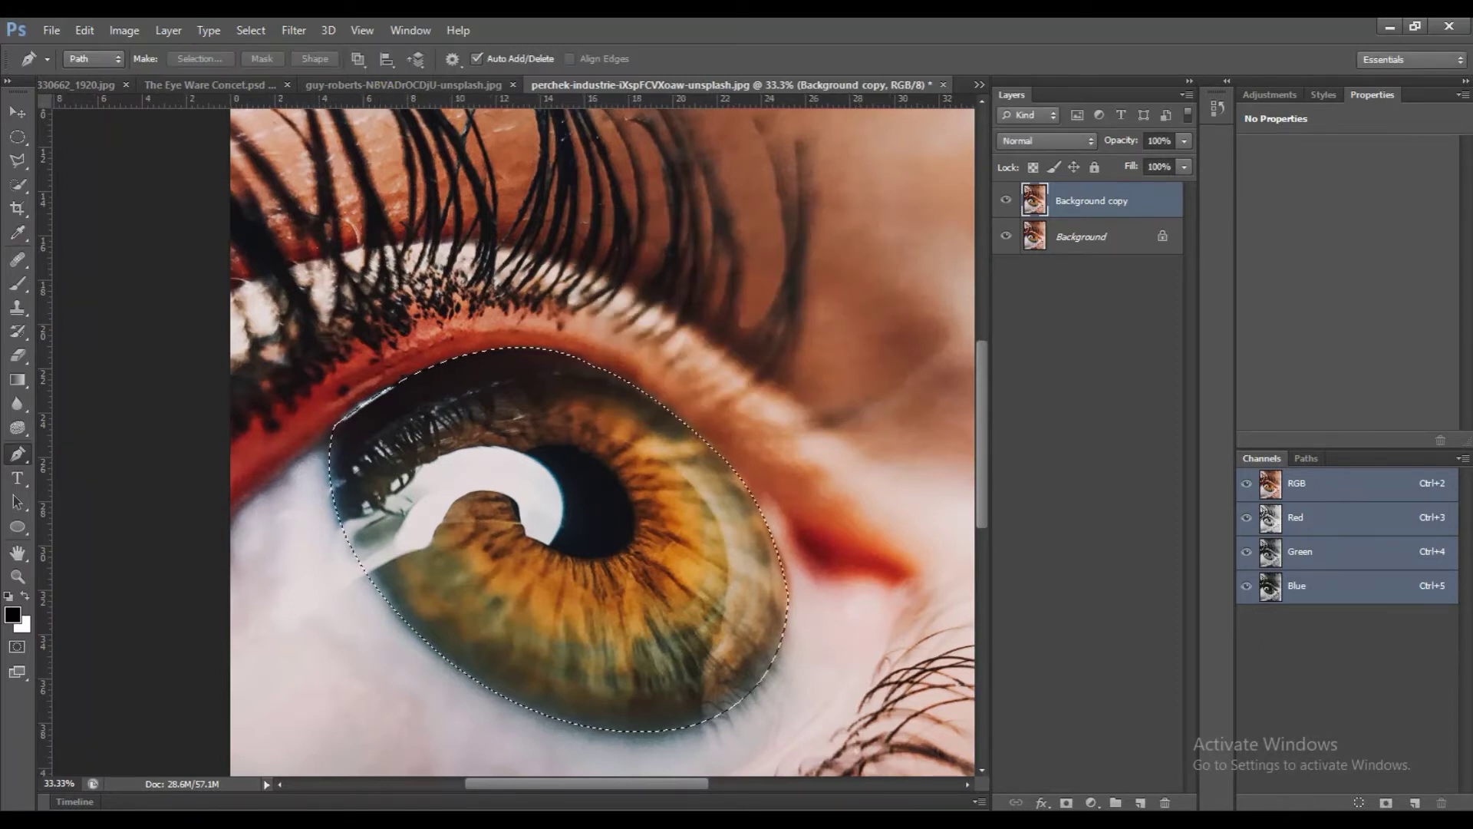
click(1066, 802)
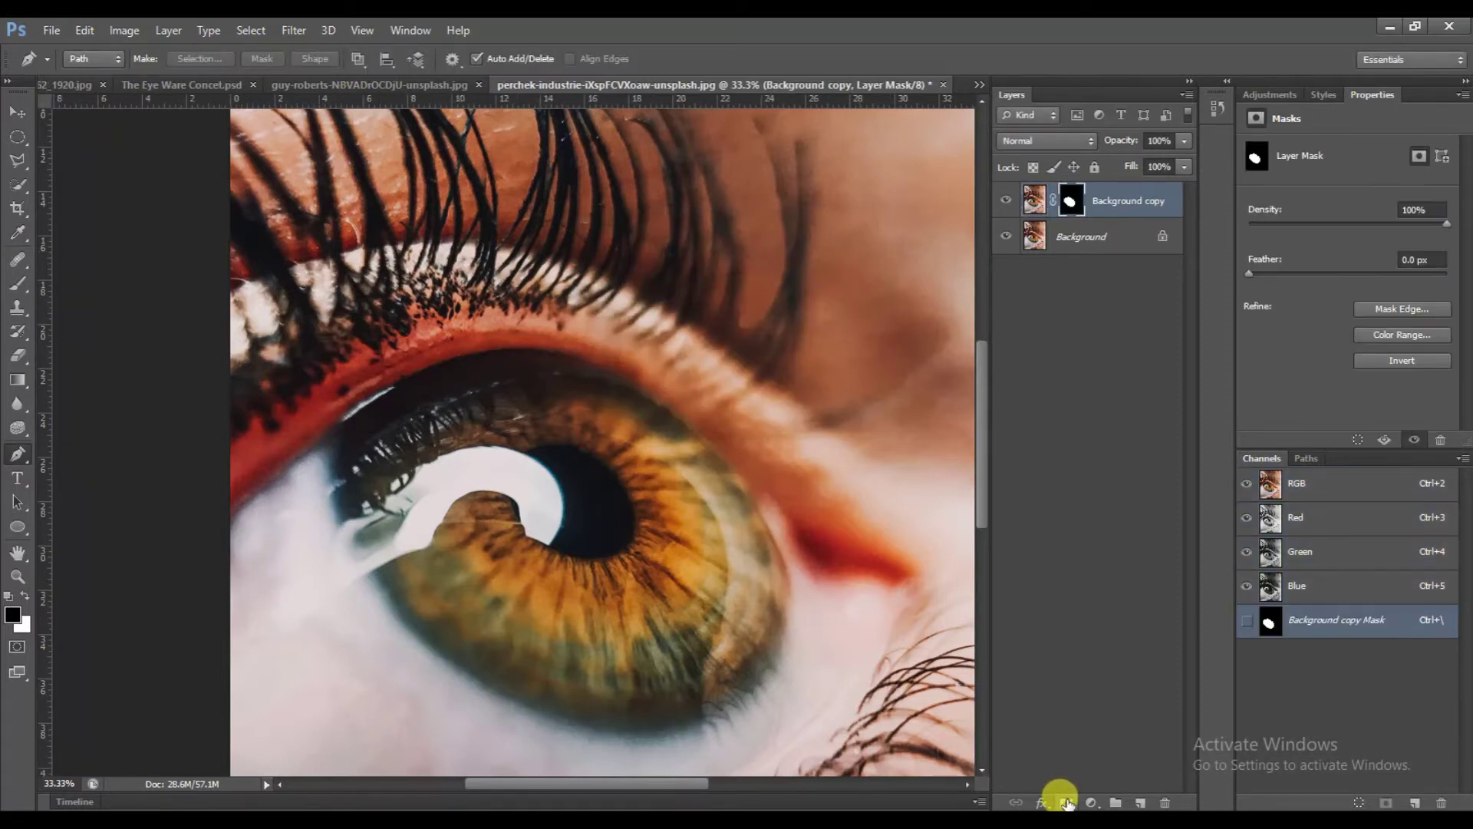
click(279, 85)
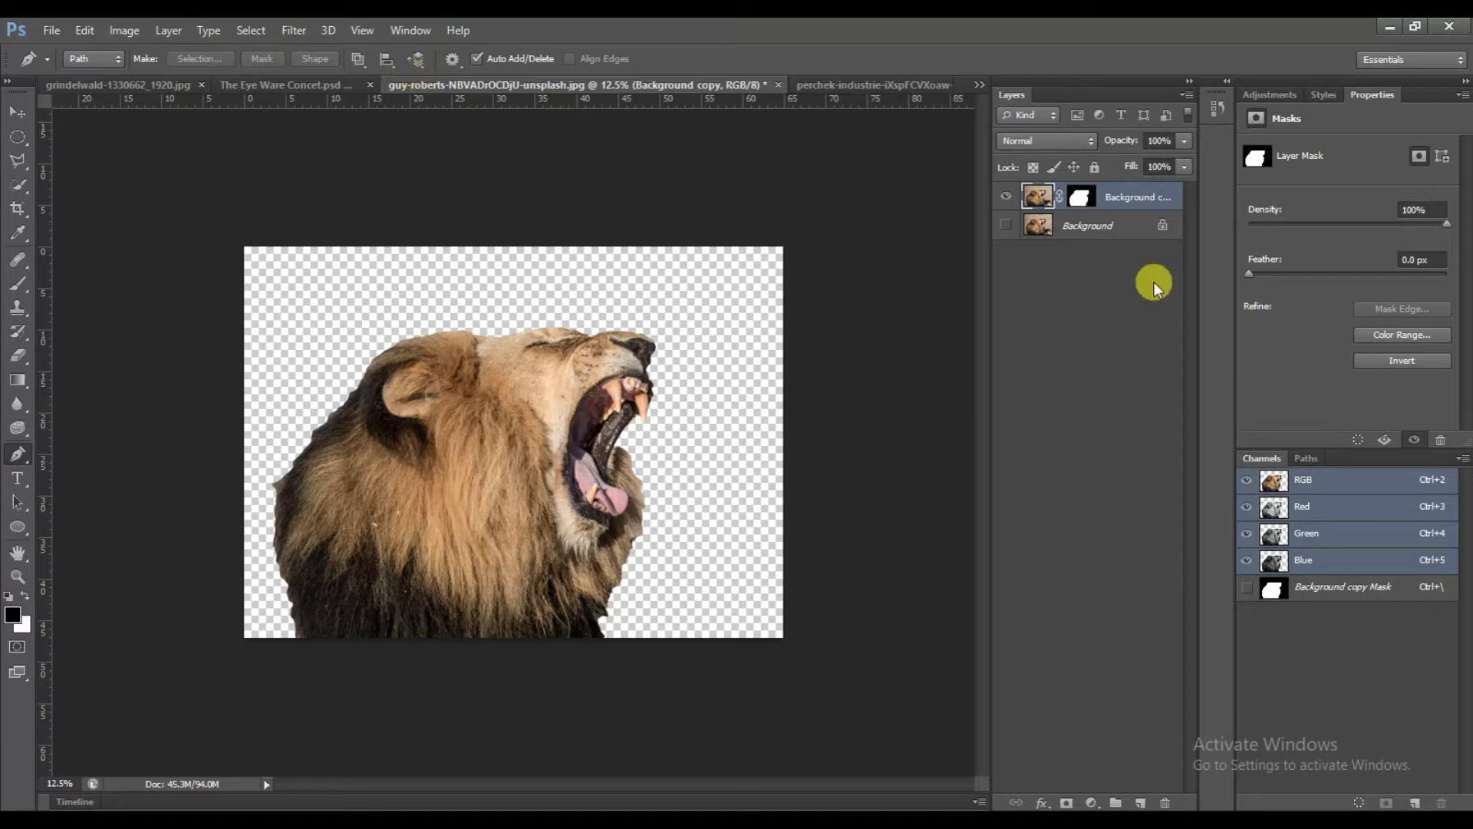
Step: Drag the cut-out lion, its original background hidden, into the eye document as a new layer
click(1005, 225)
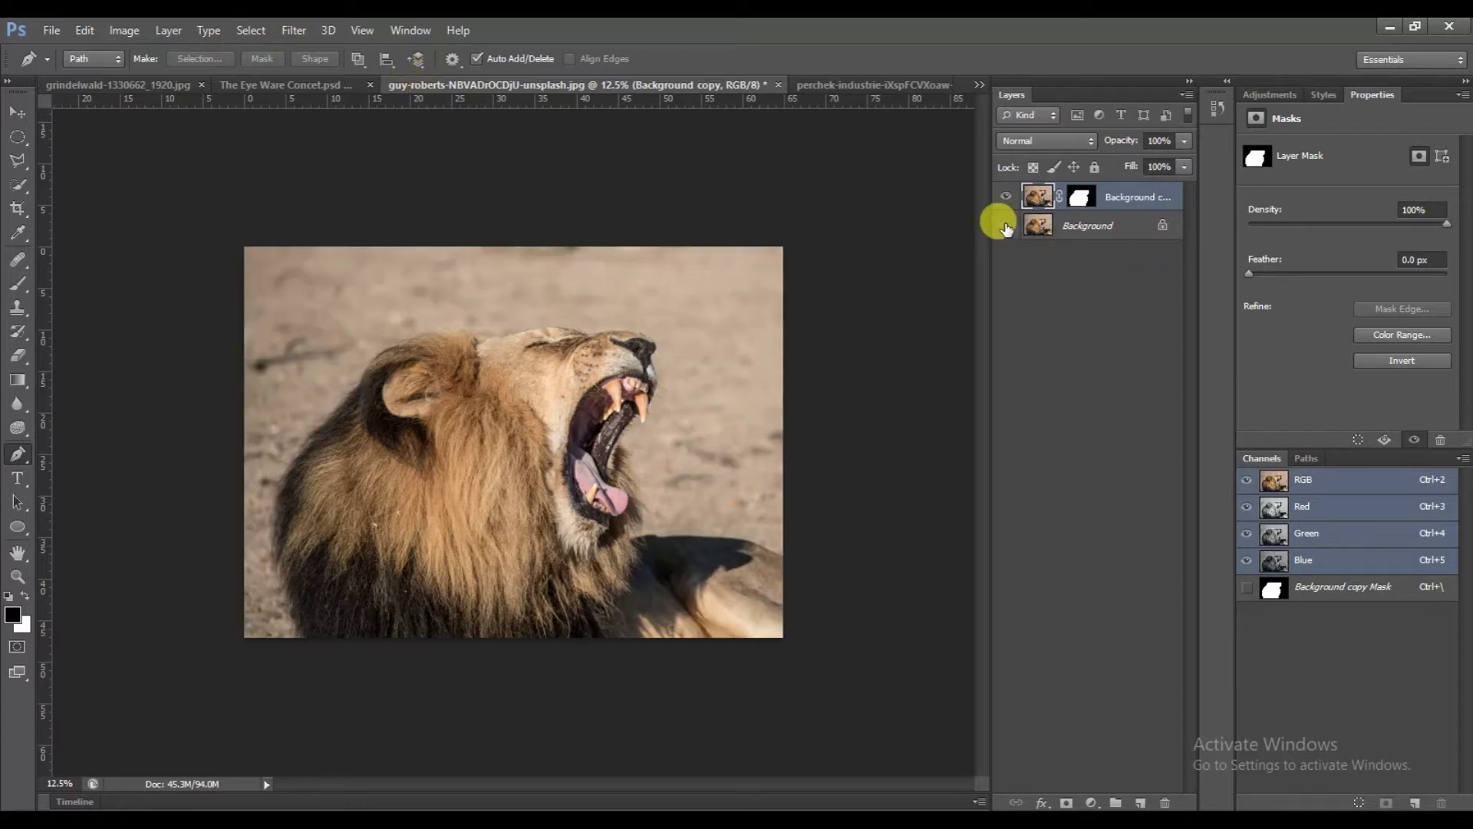
click(1005, 225)
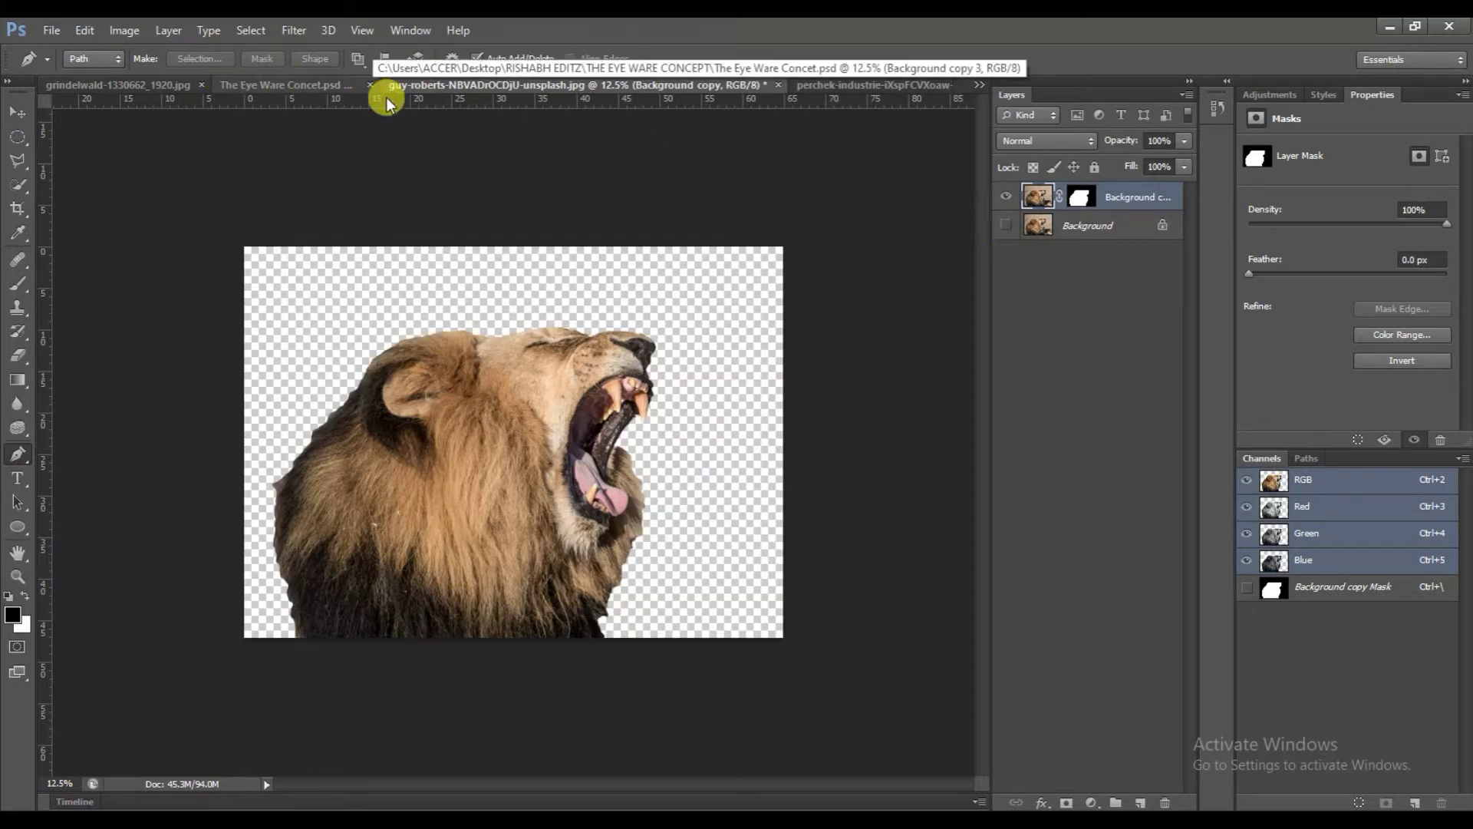
drag(474, 84, 476, 172)
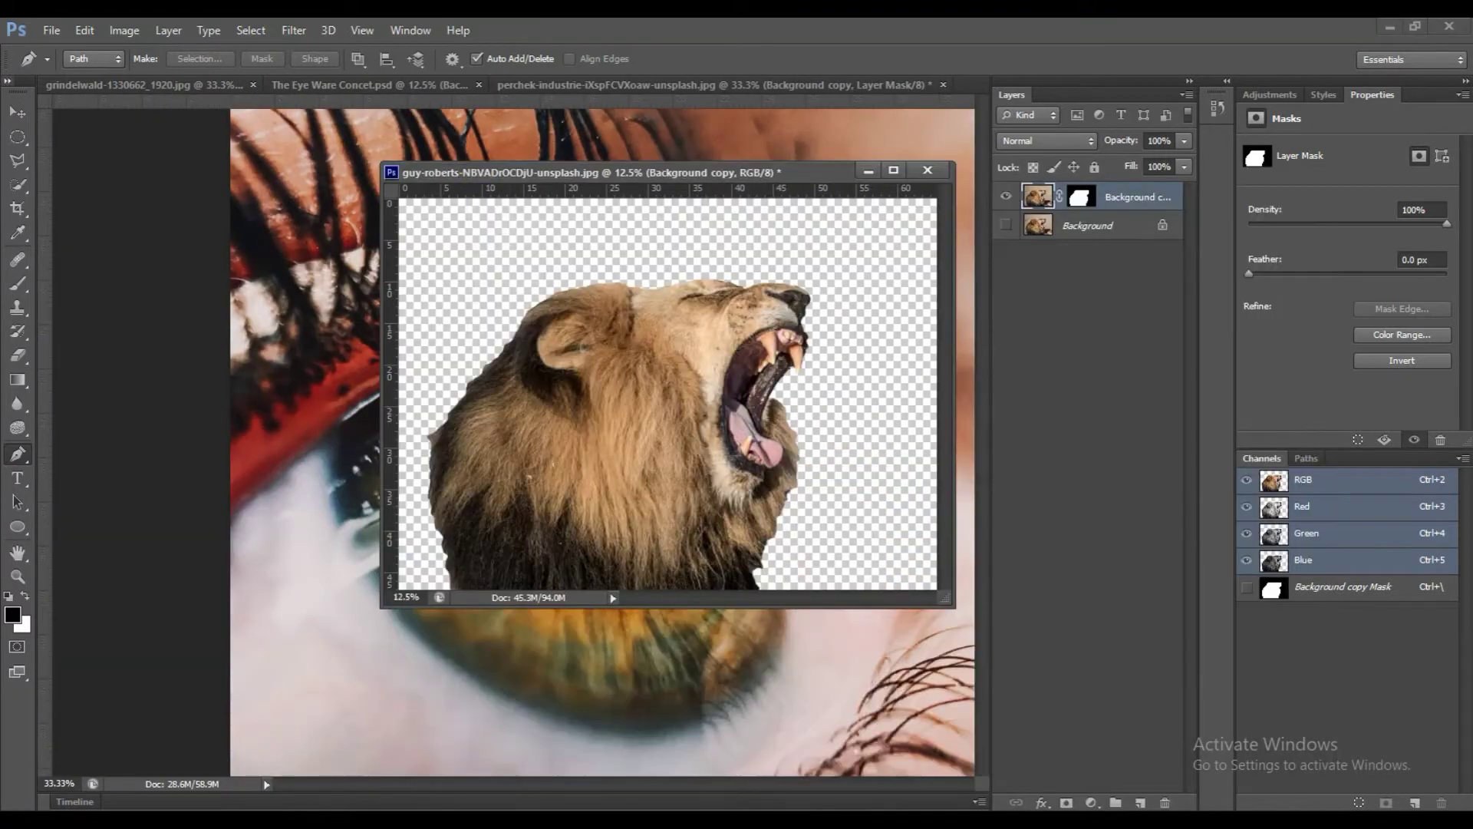
click(17, 113)
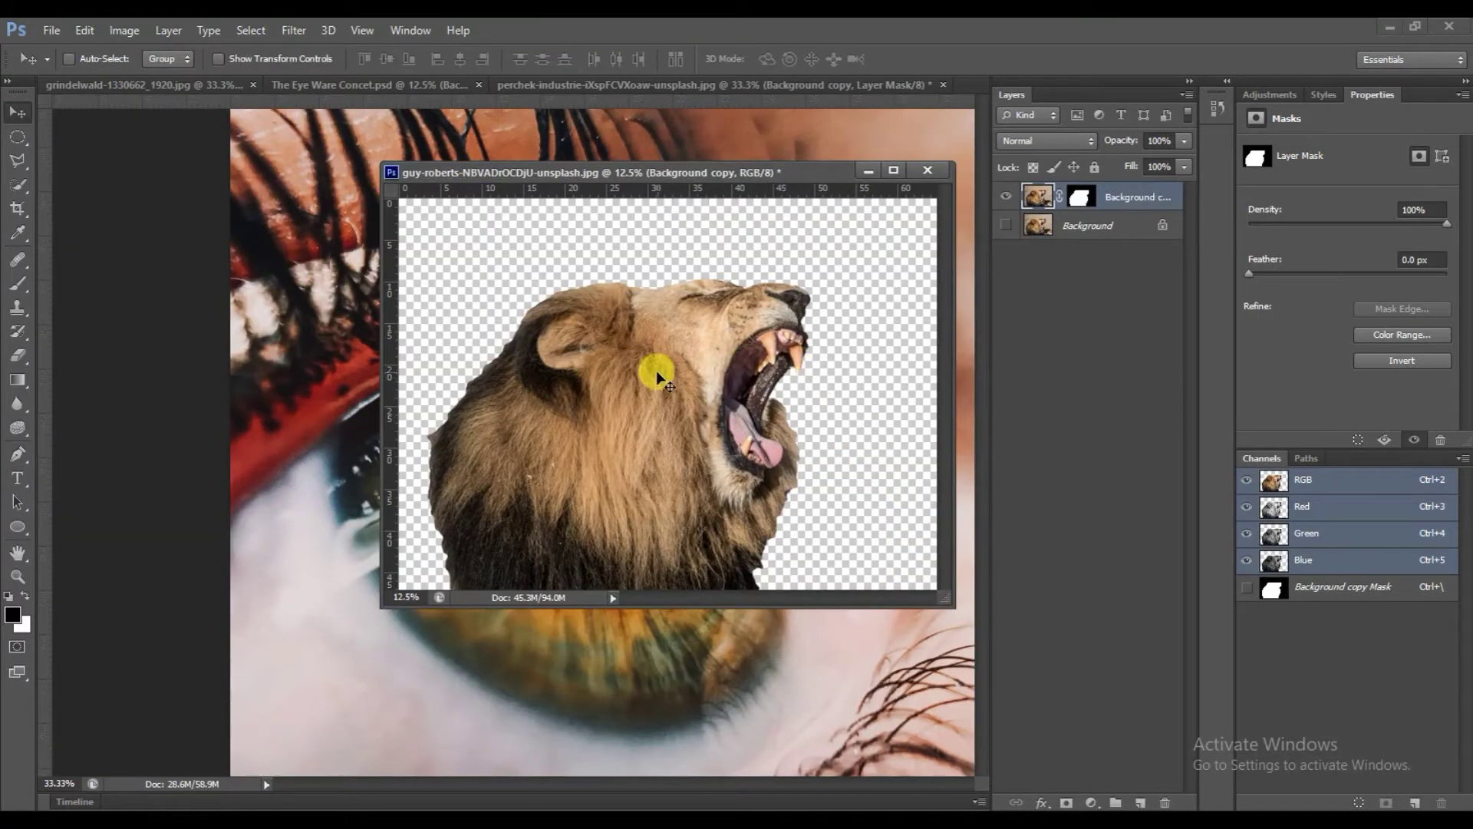
drag(659, 376, 274, 545)
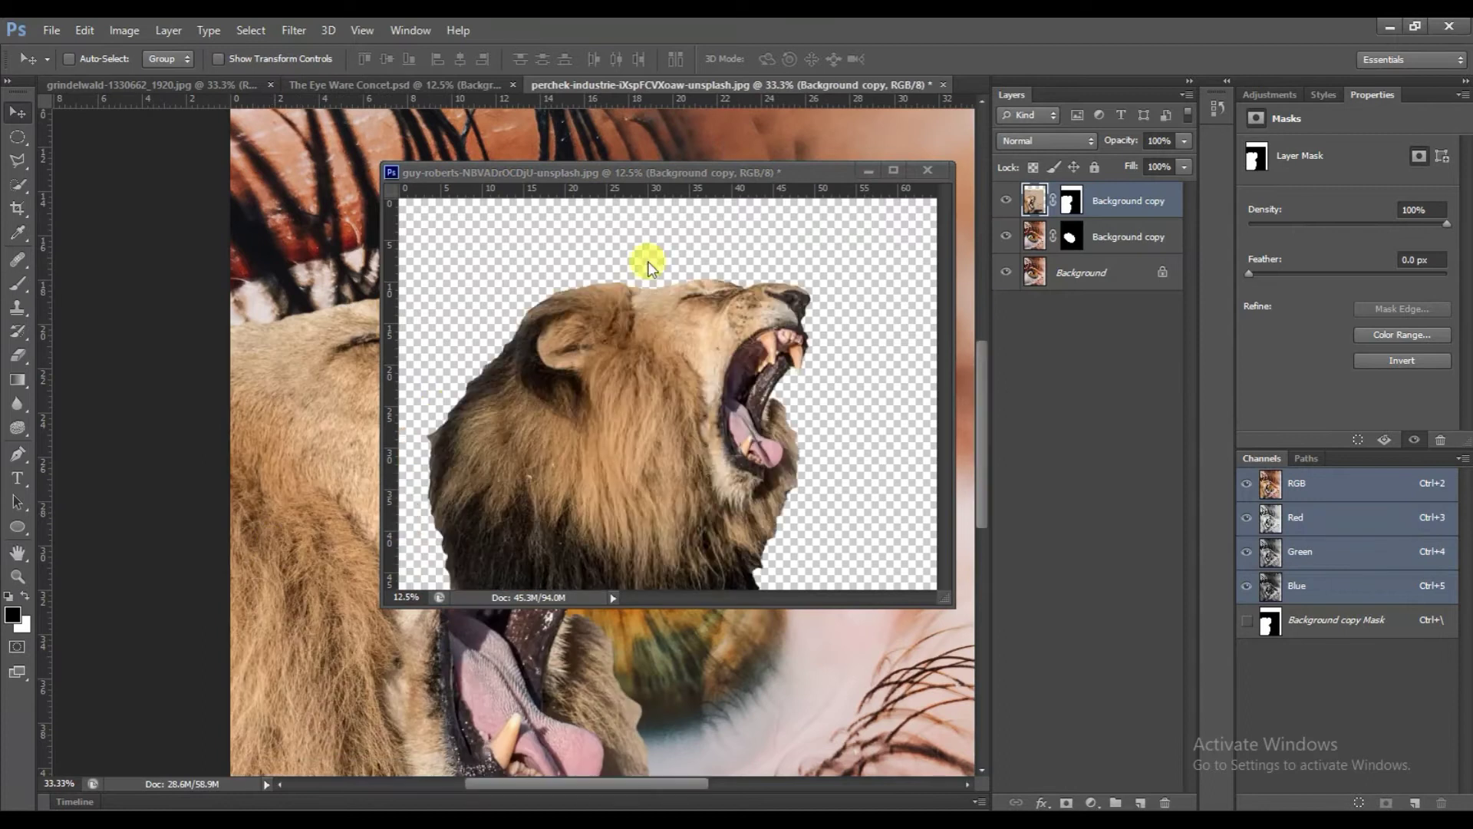
drag(780, 172, 873, 81)
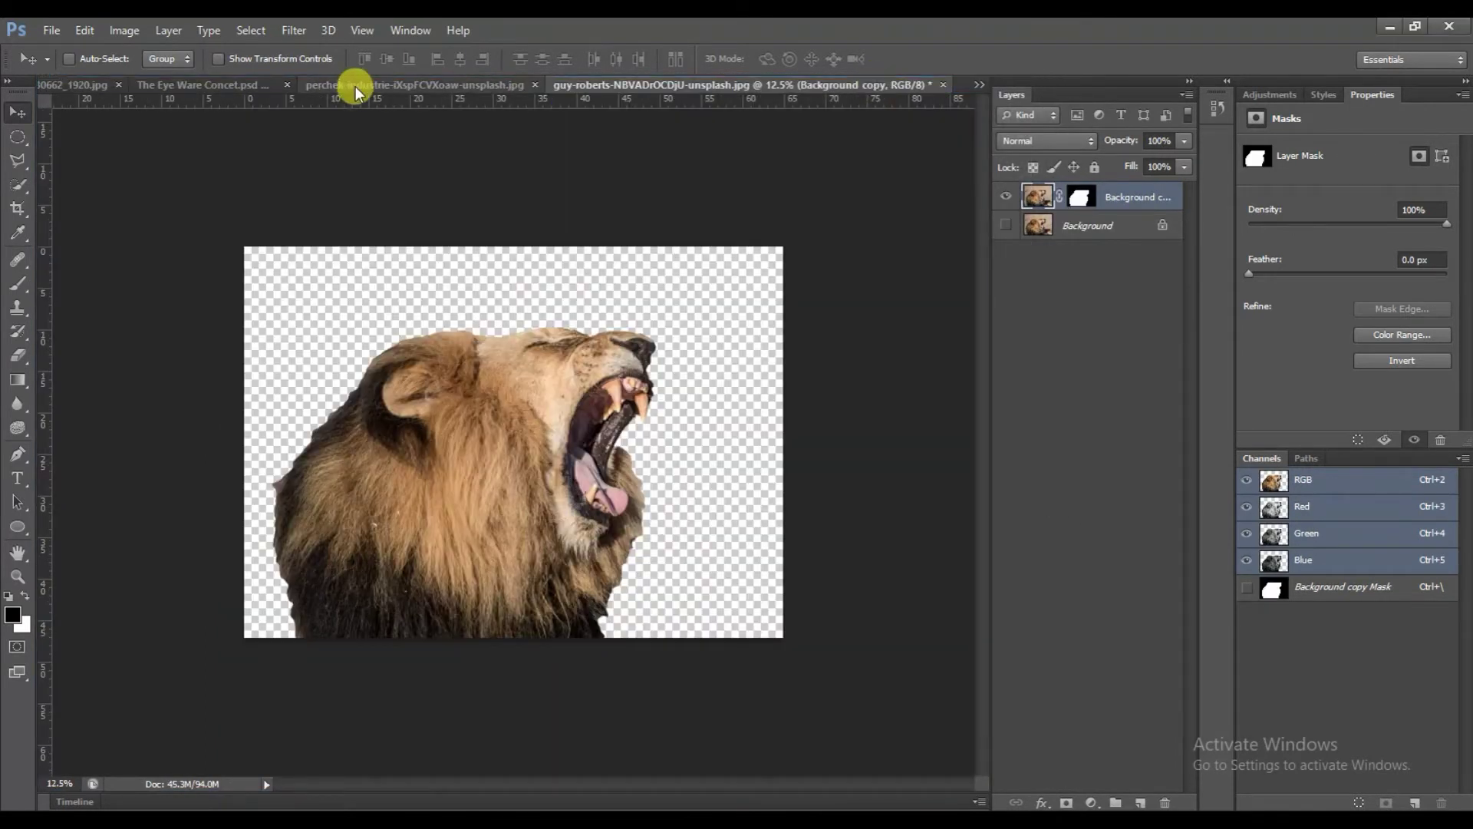
click(356, 86)
Step: Scale the lion layer to about 65% and position it over the upper middle of the eye
drag(672, 422, 942, 280)
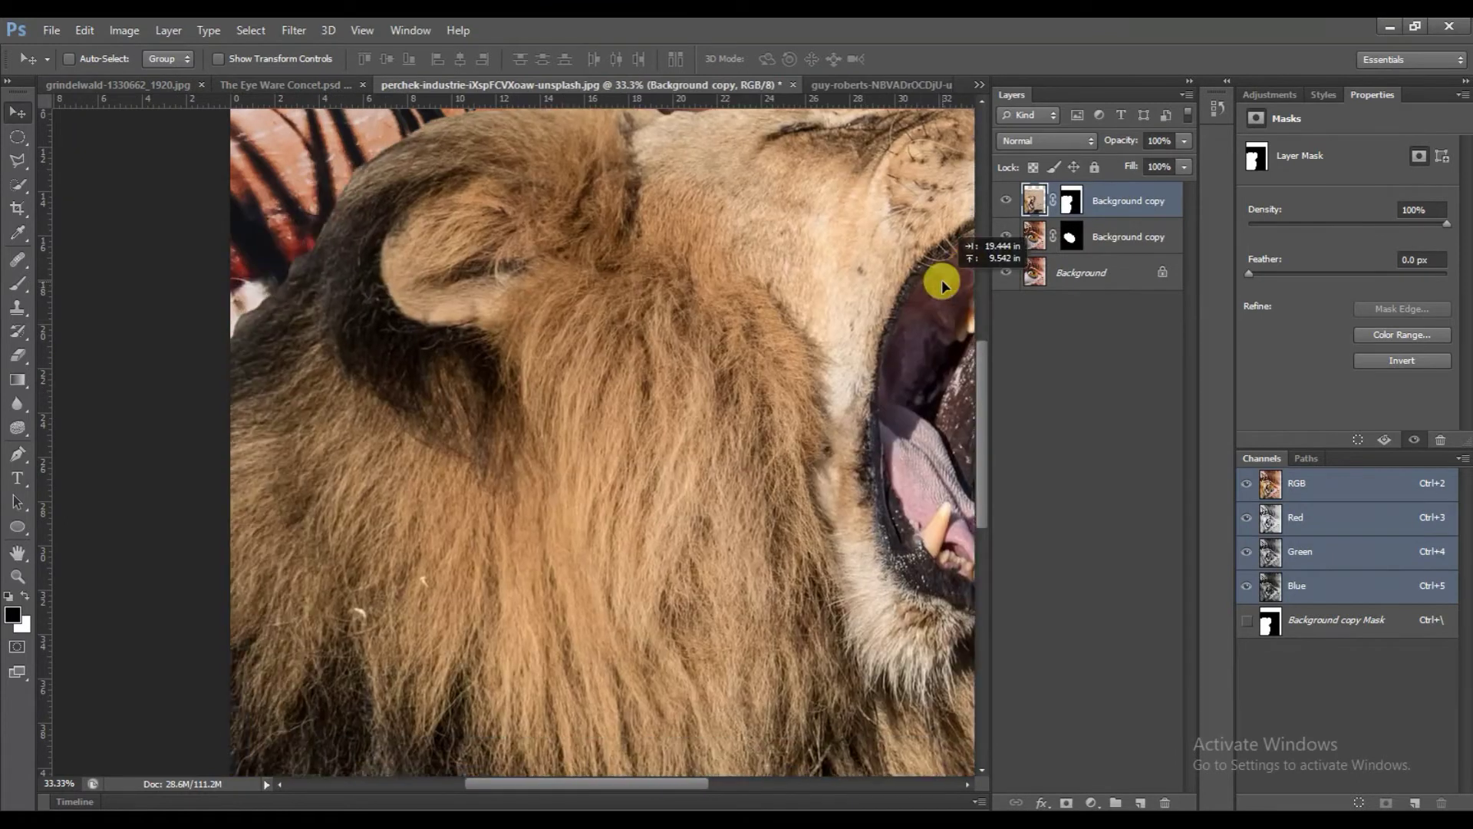
key(ctrl+t)
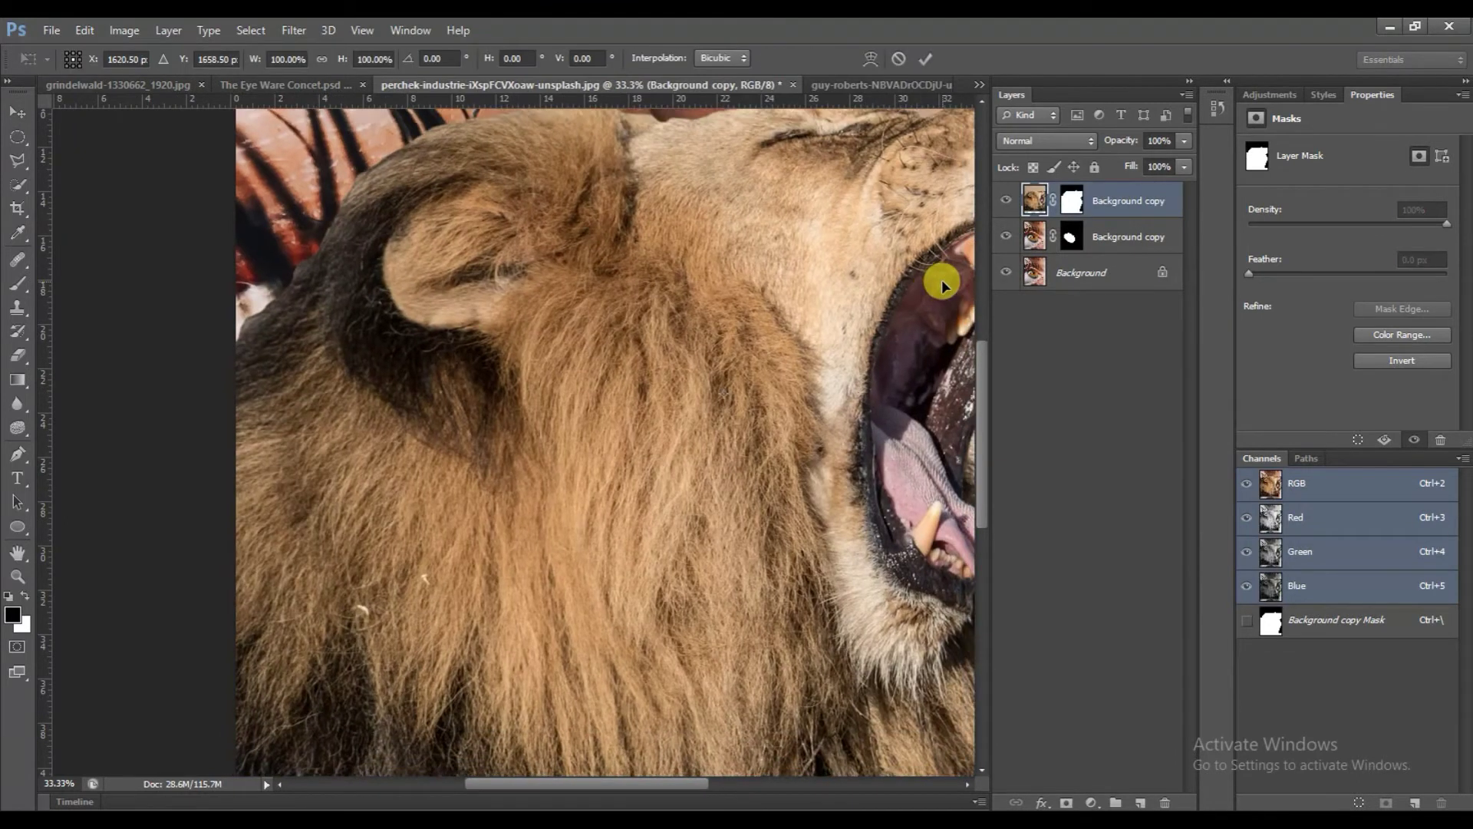
key(ctrl+minus)
key(ctrl+minus)
key(ctrl+minus)
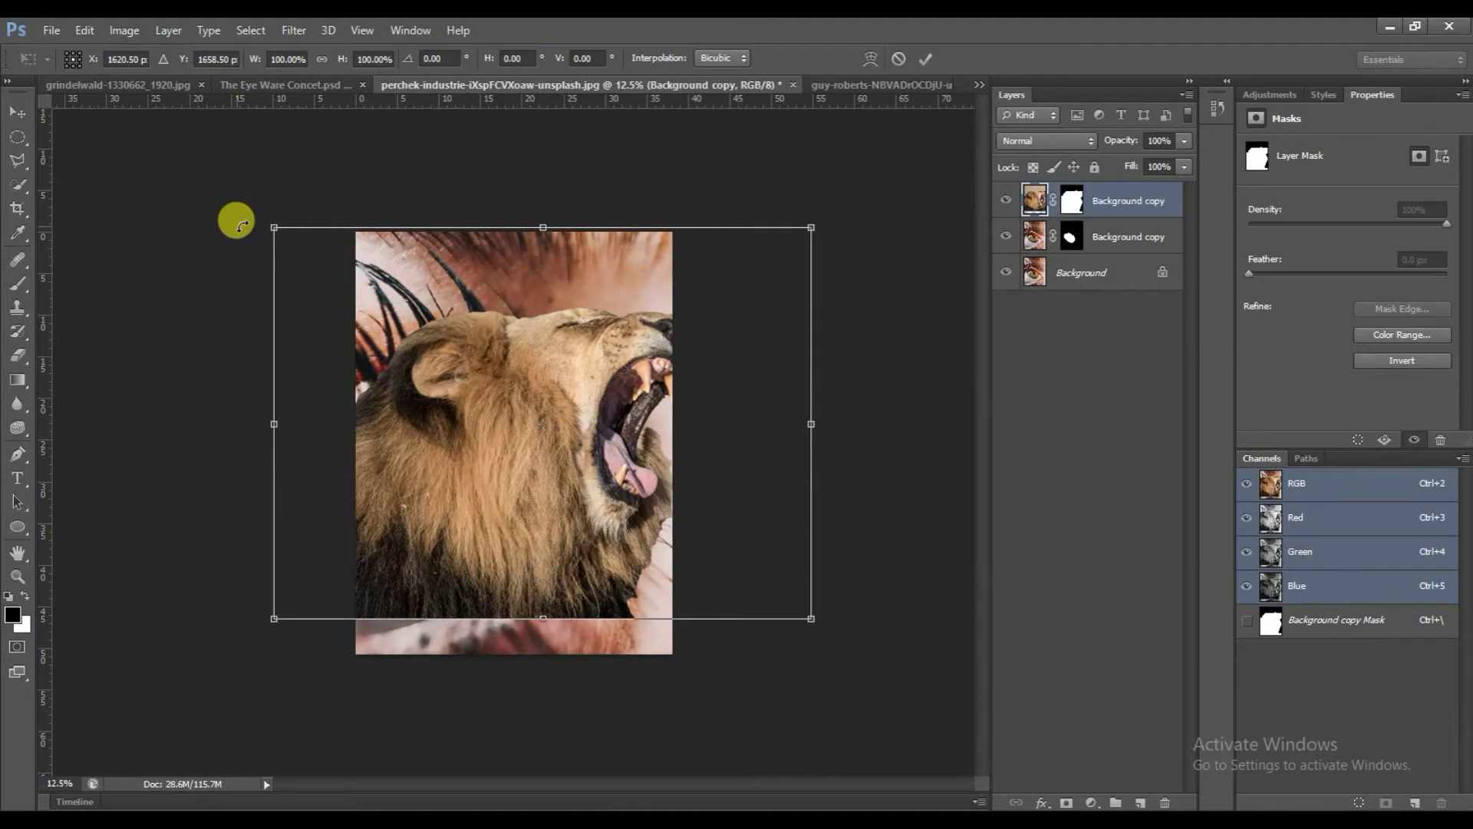
mouse_move(274, 228)
mouse_down()
mouse_move(470, 376)
mouse_move(422, 337)
mouse_up()
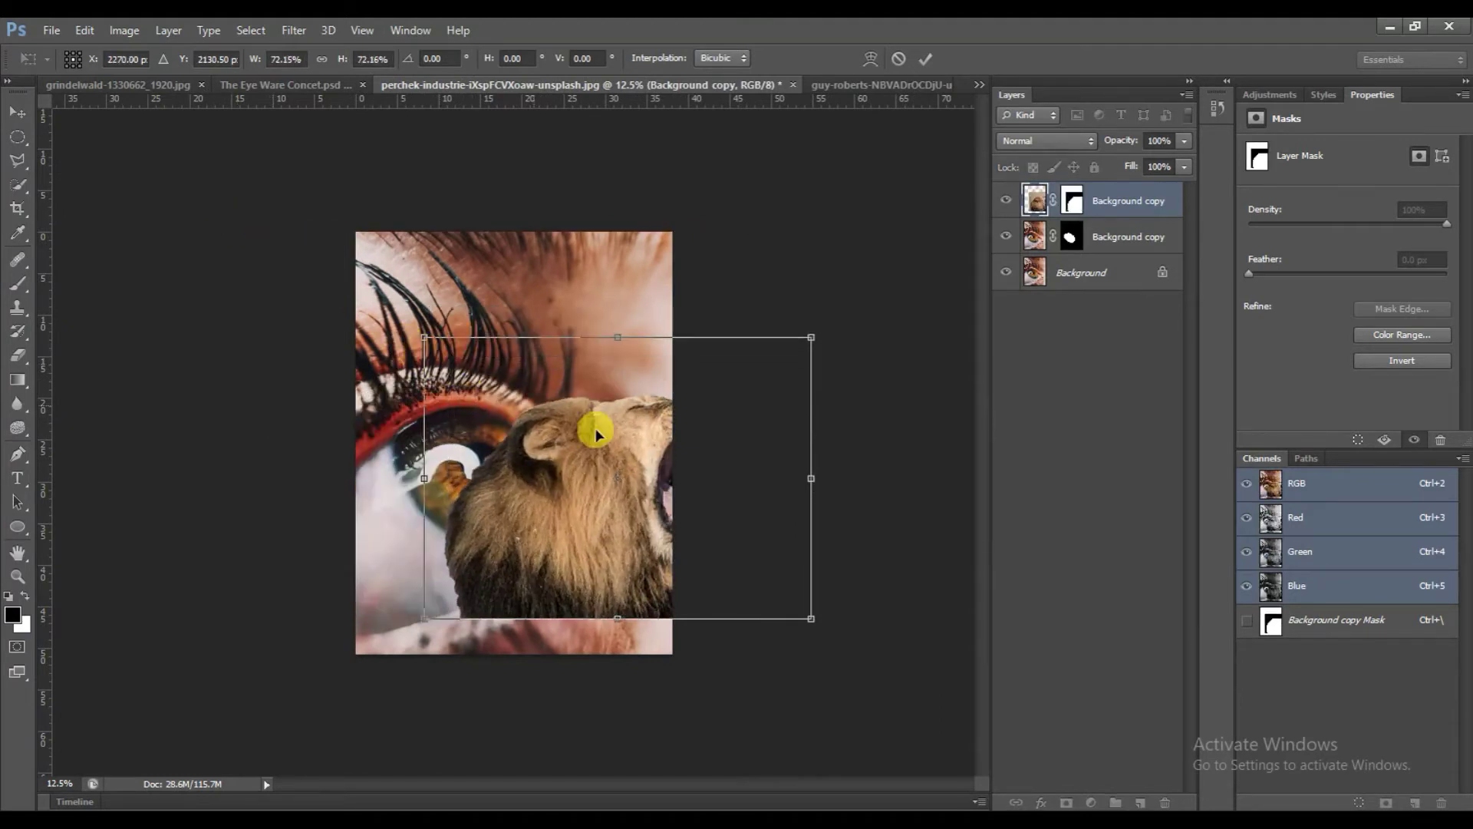
mouse_move(766, 536)
mouse_down()
mouse_move(634, 461)
mouse_move(674, 467)
mouse_up()
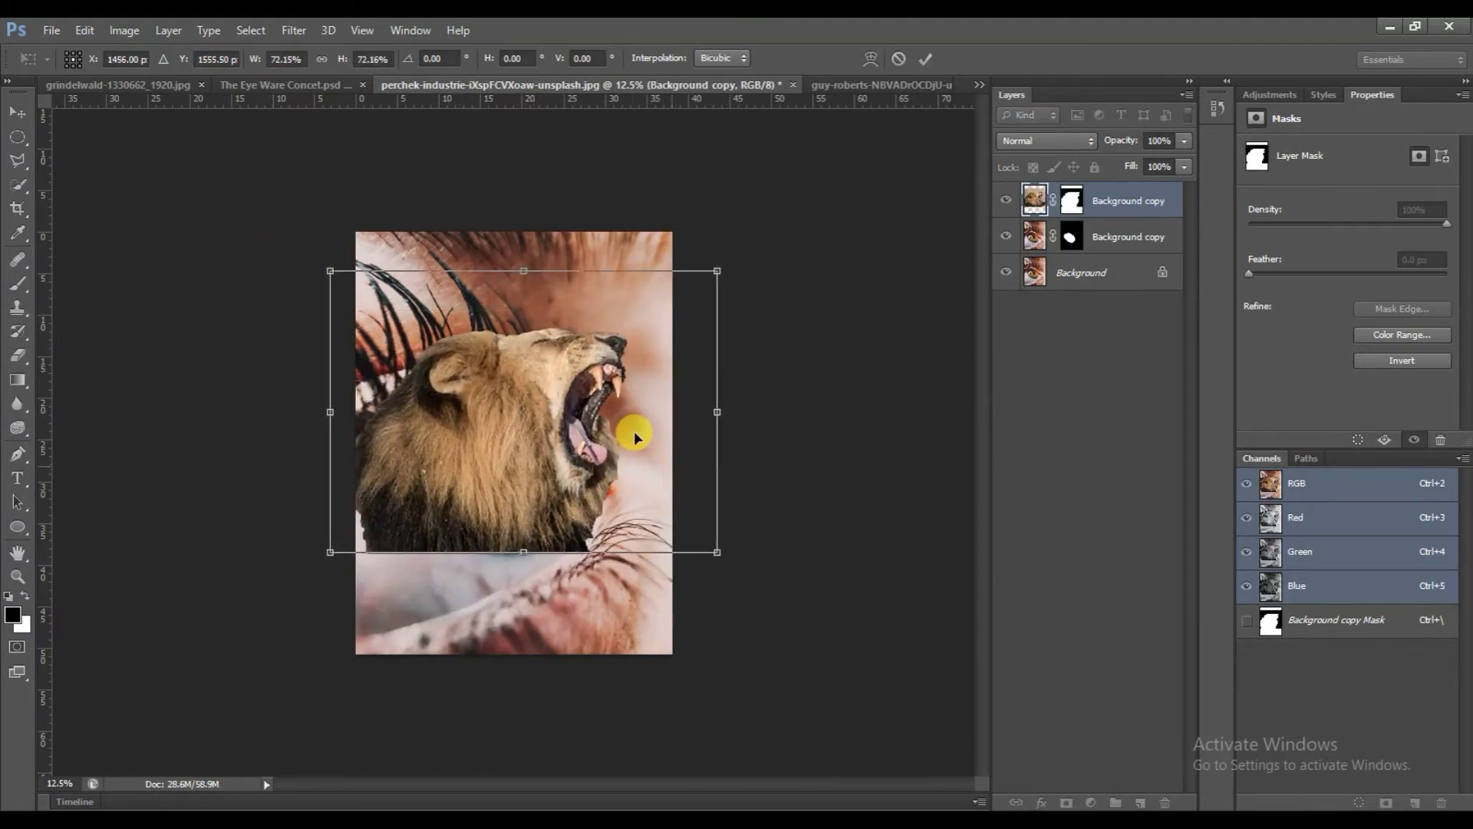
drag(326, 266, 400, 321)
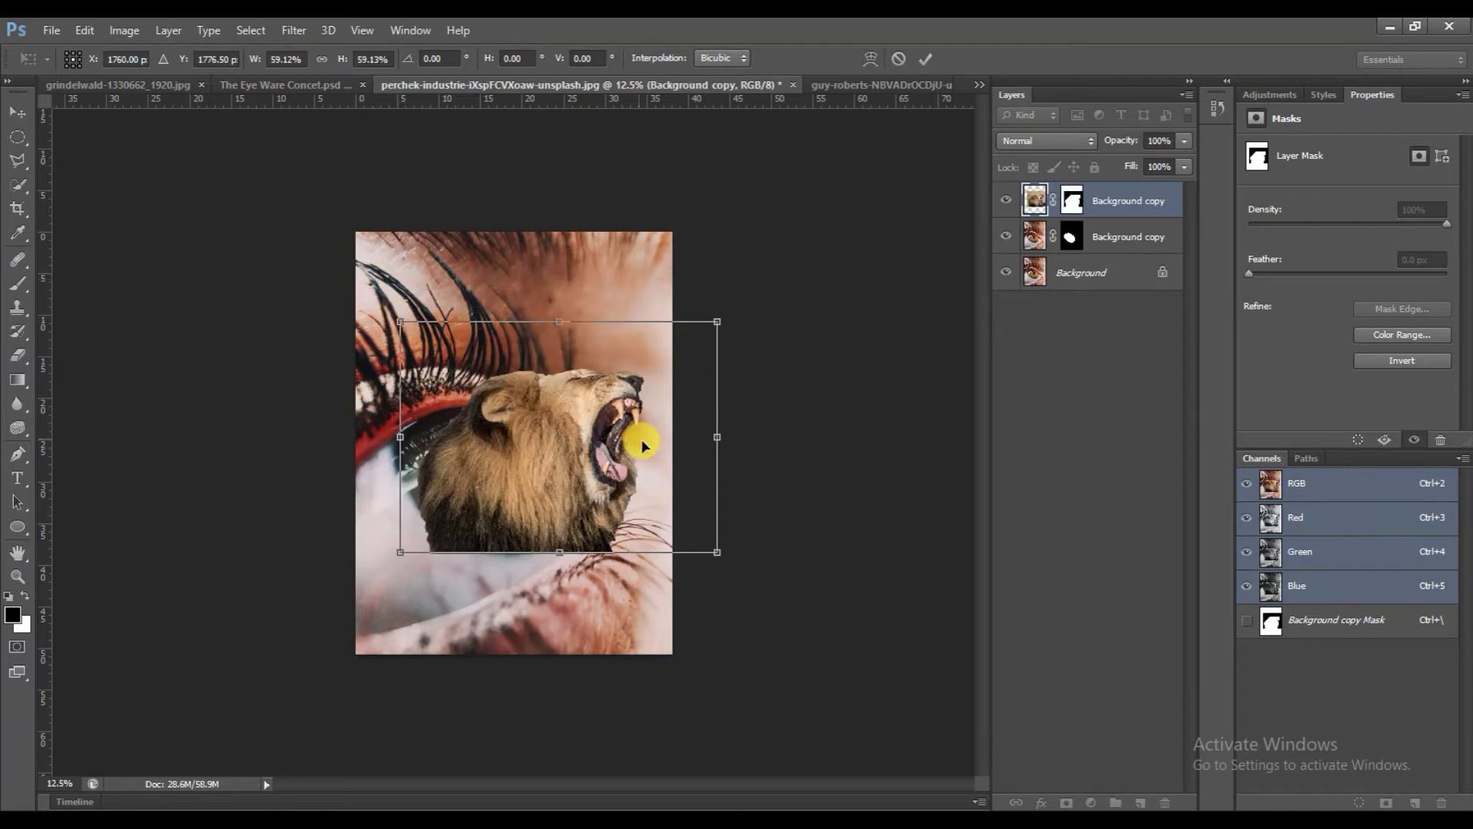
drag(675, 469, 632, 456)
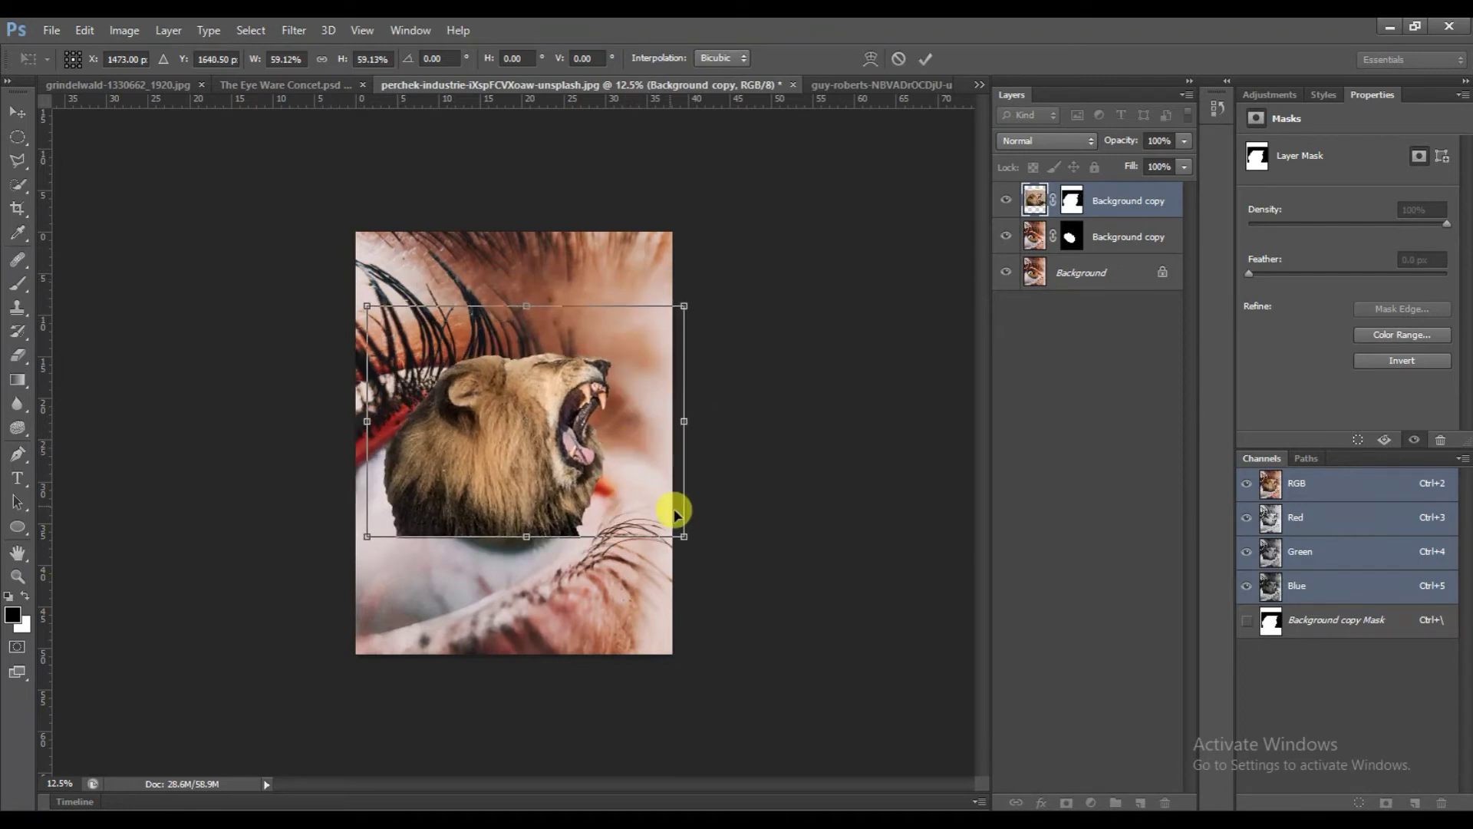
drag(674, 538, 707, 550)
drag(631, 510, 620, 514)
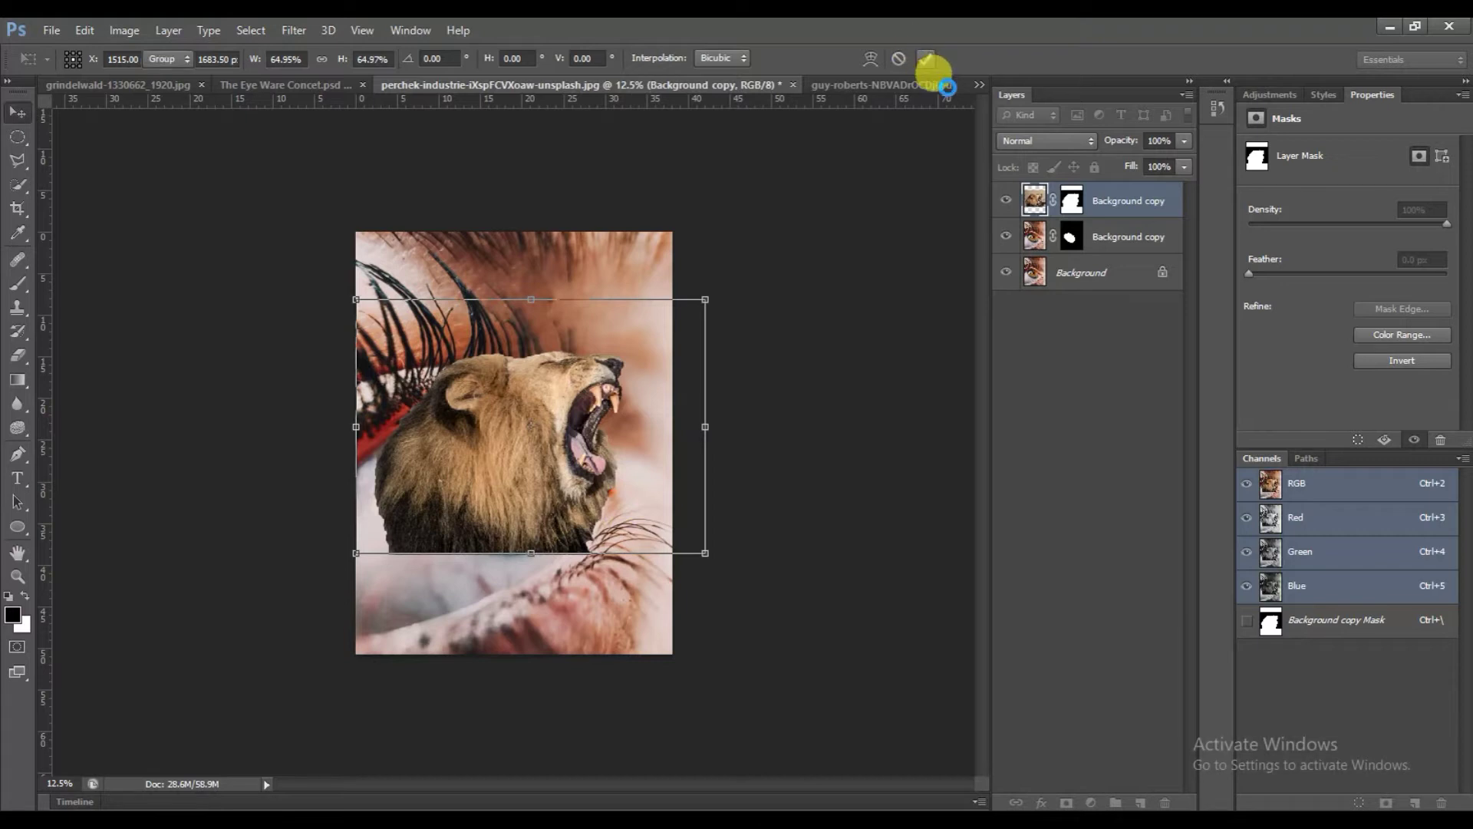
click(925, 59)
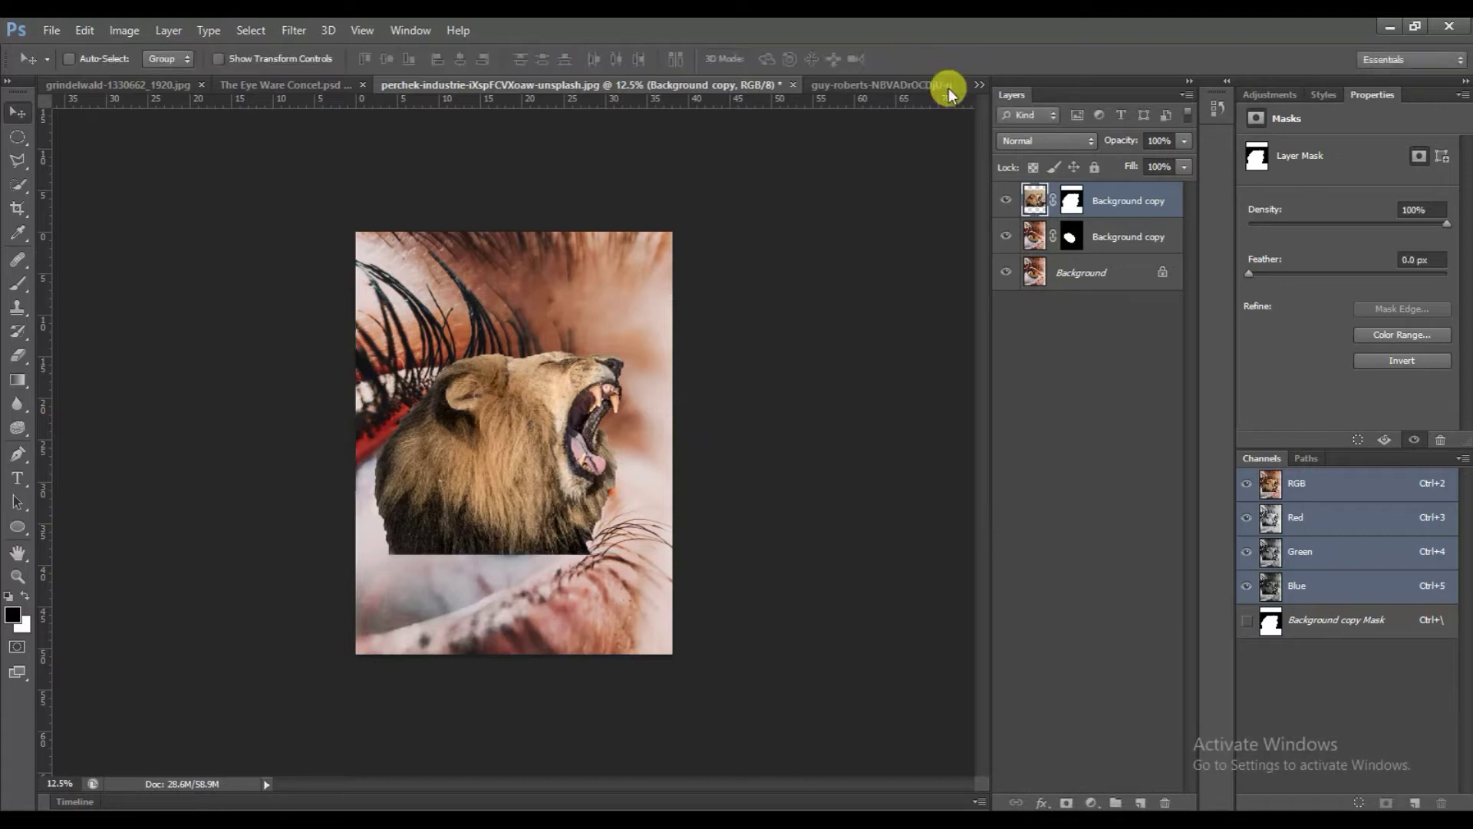
Step: Clip the lion layer to the masked Background copy layer and target that layer's mask
right_click(1108, 201)
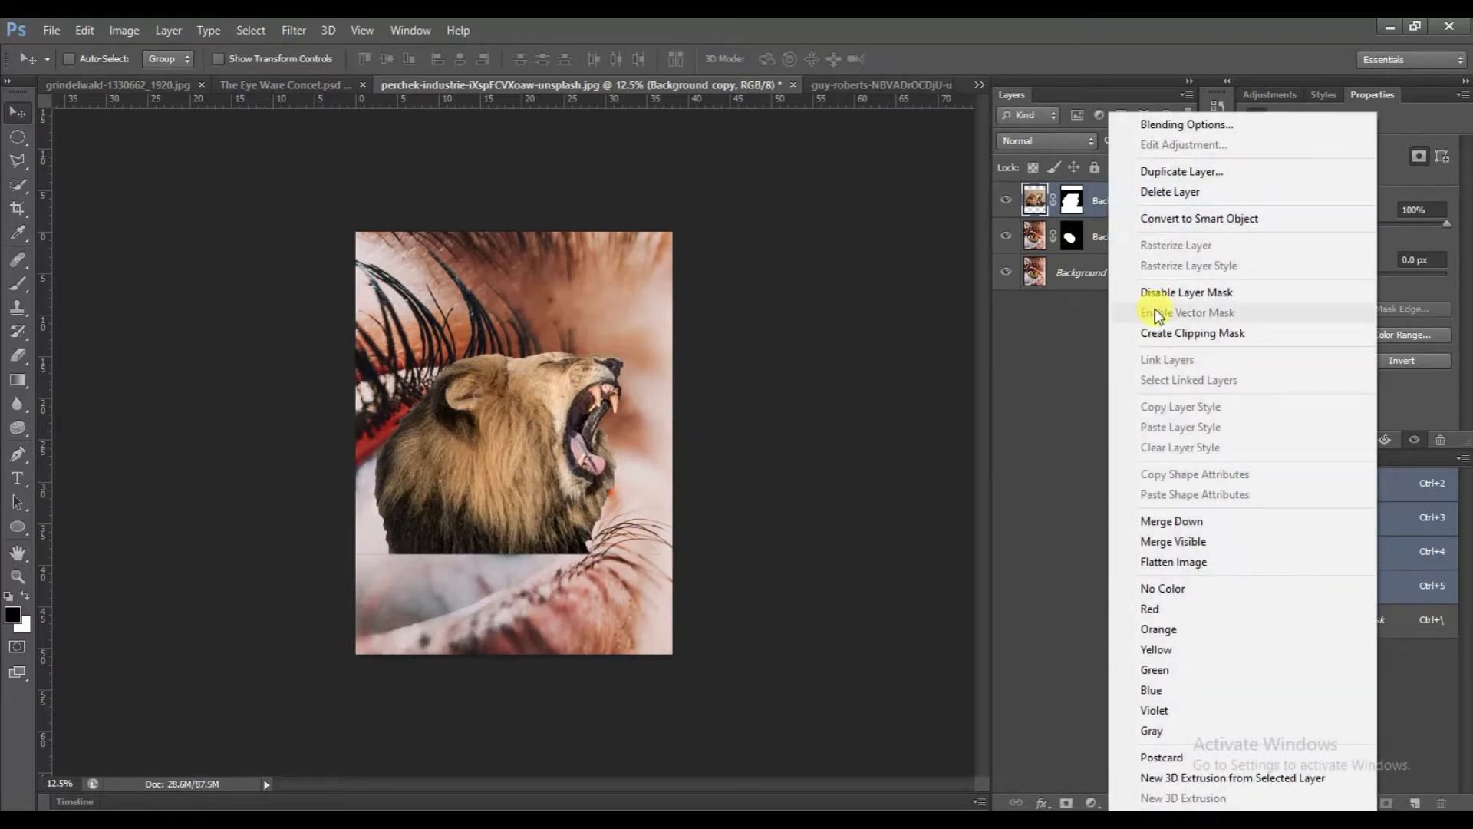
click(1166, 332)
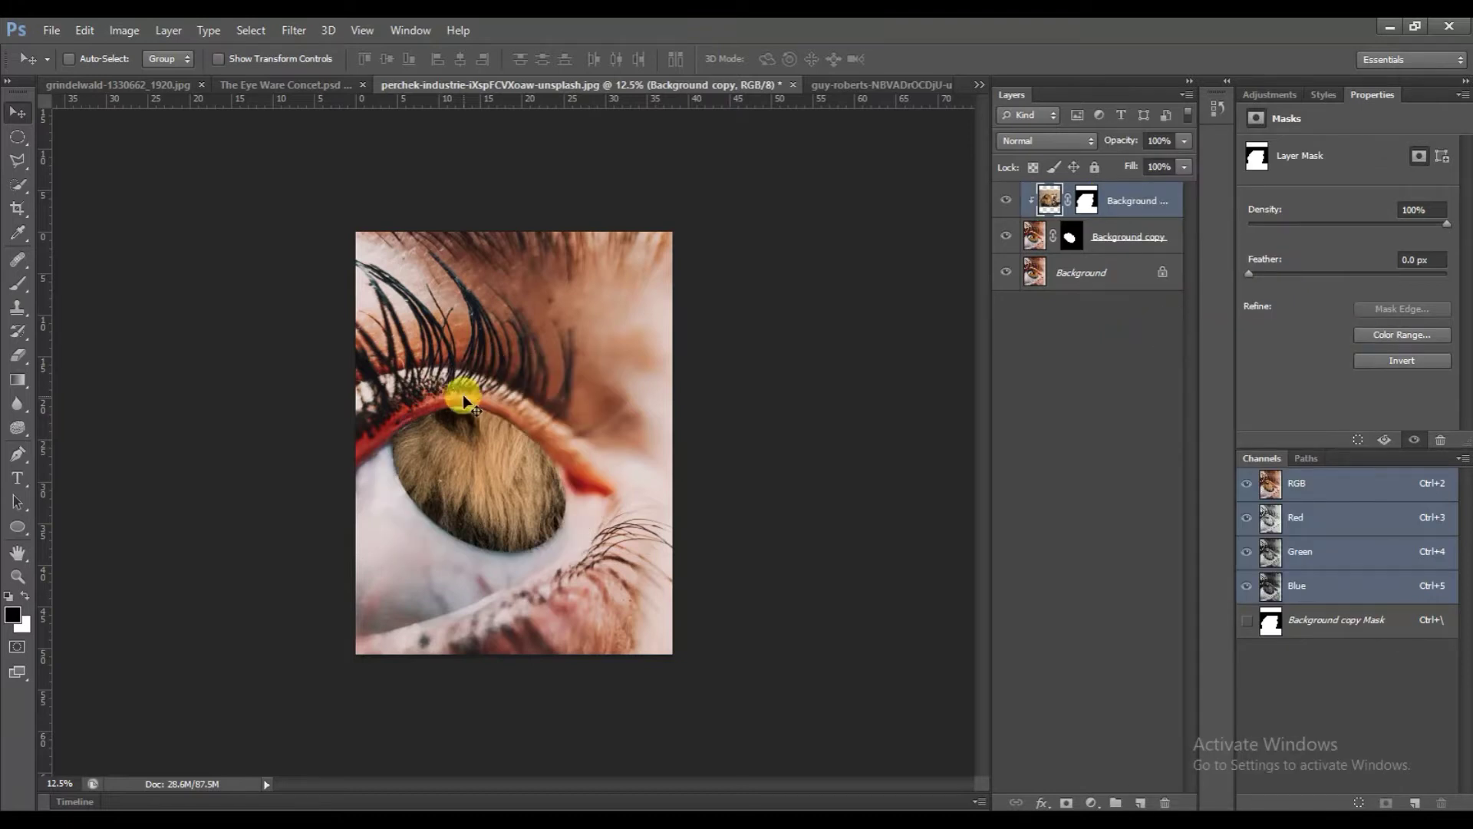
click(1072, 234)
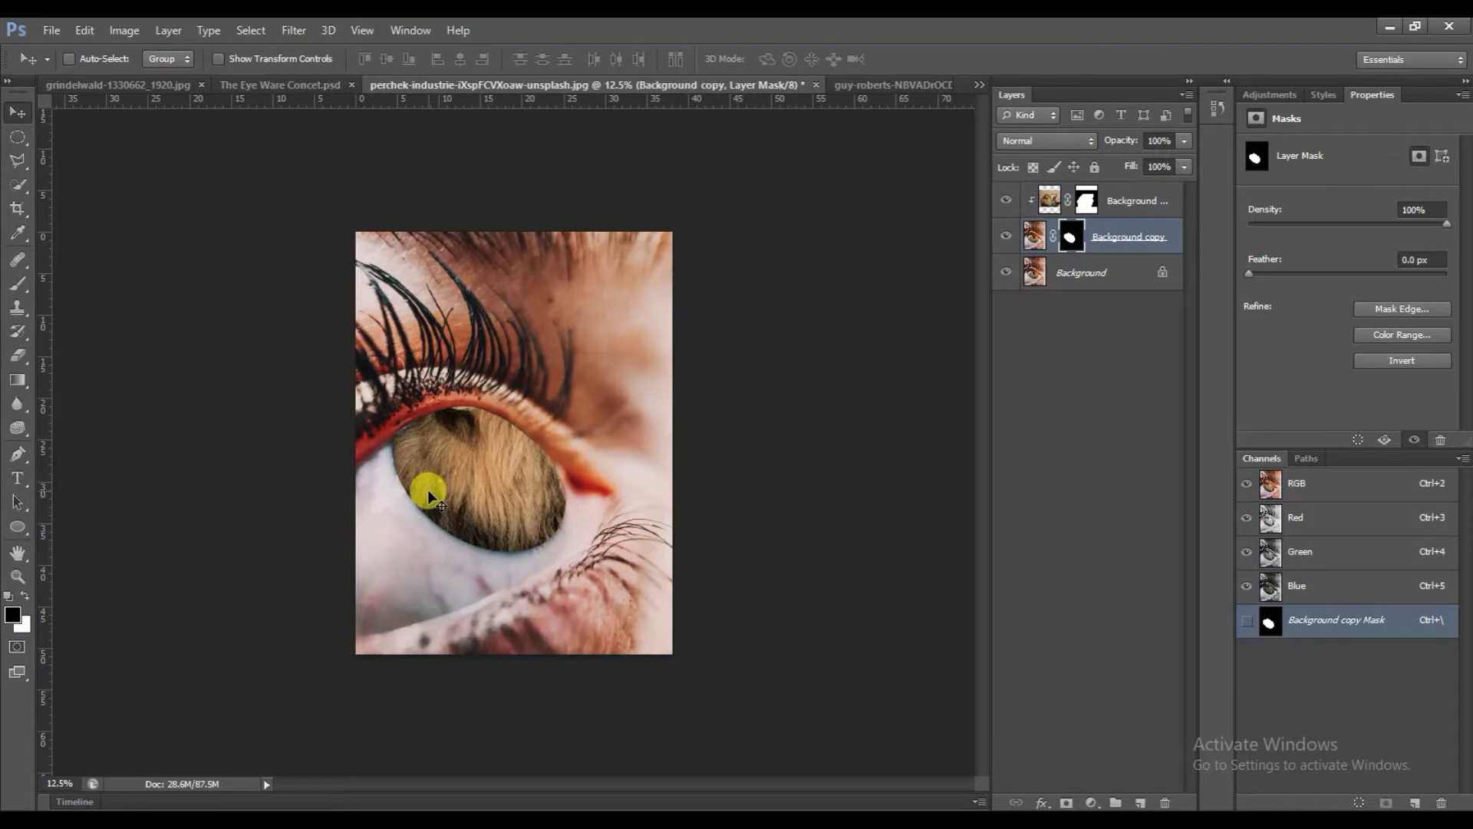
Step: Set up a small Brush with white foreground for painting on the mask
click(18, 283)
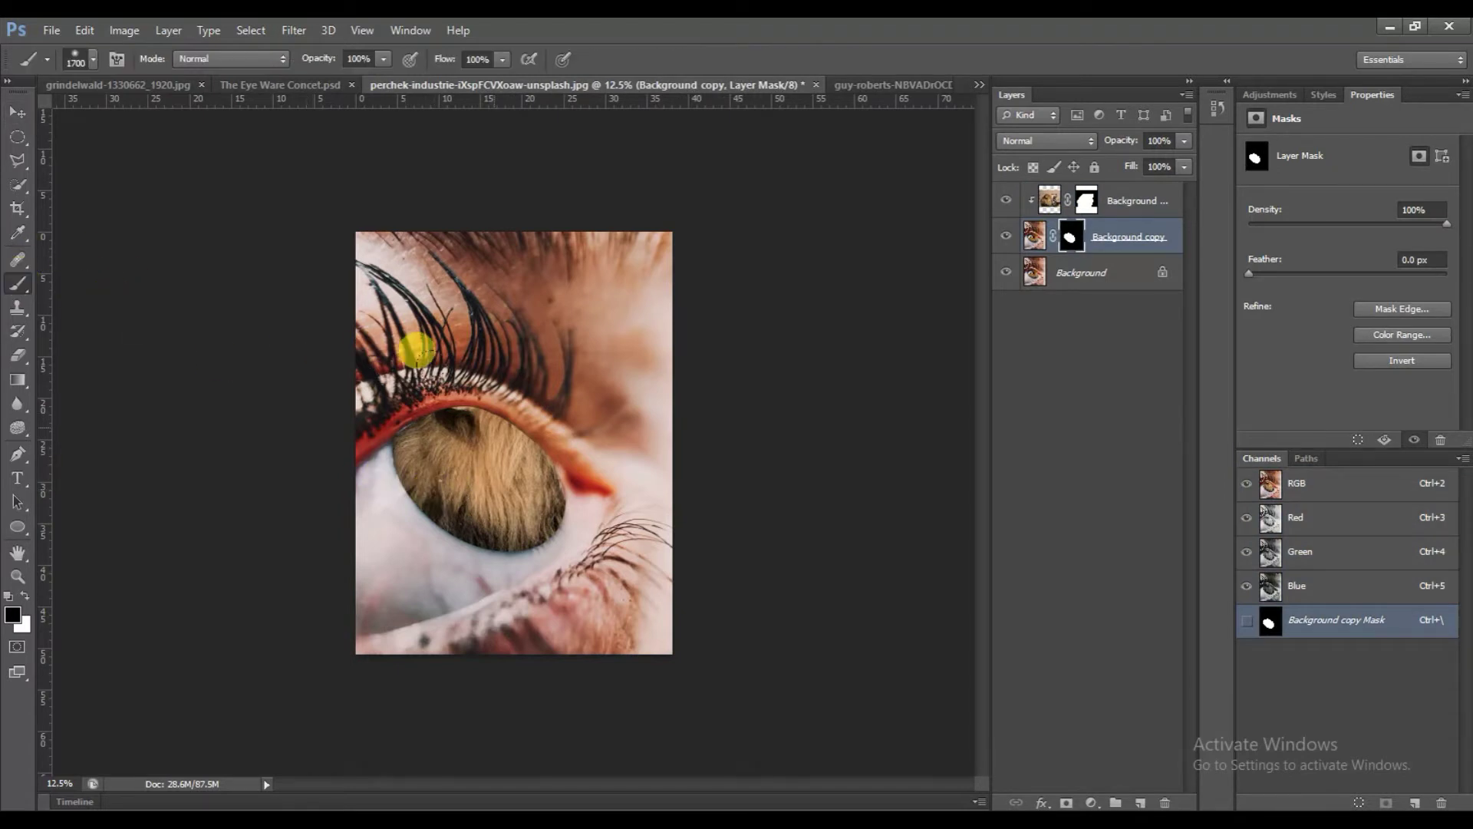
scroll(495, 433, up, 1)
scroll(495, 433, up, 2)
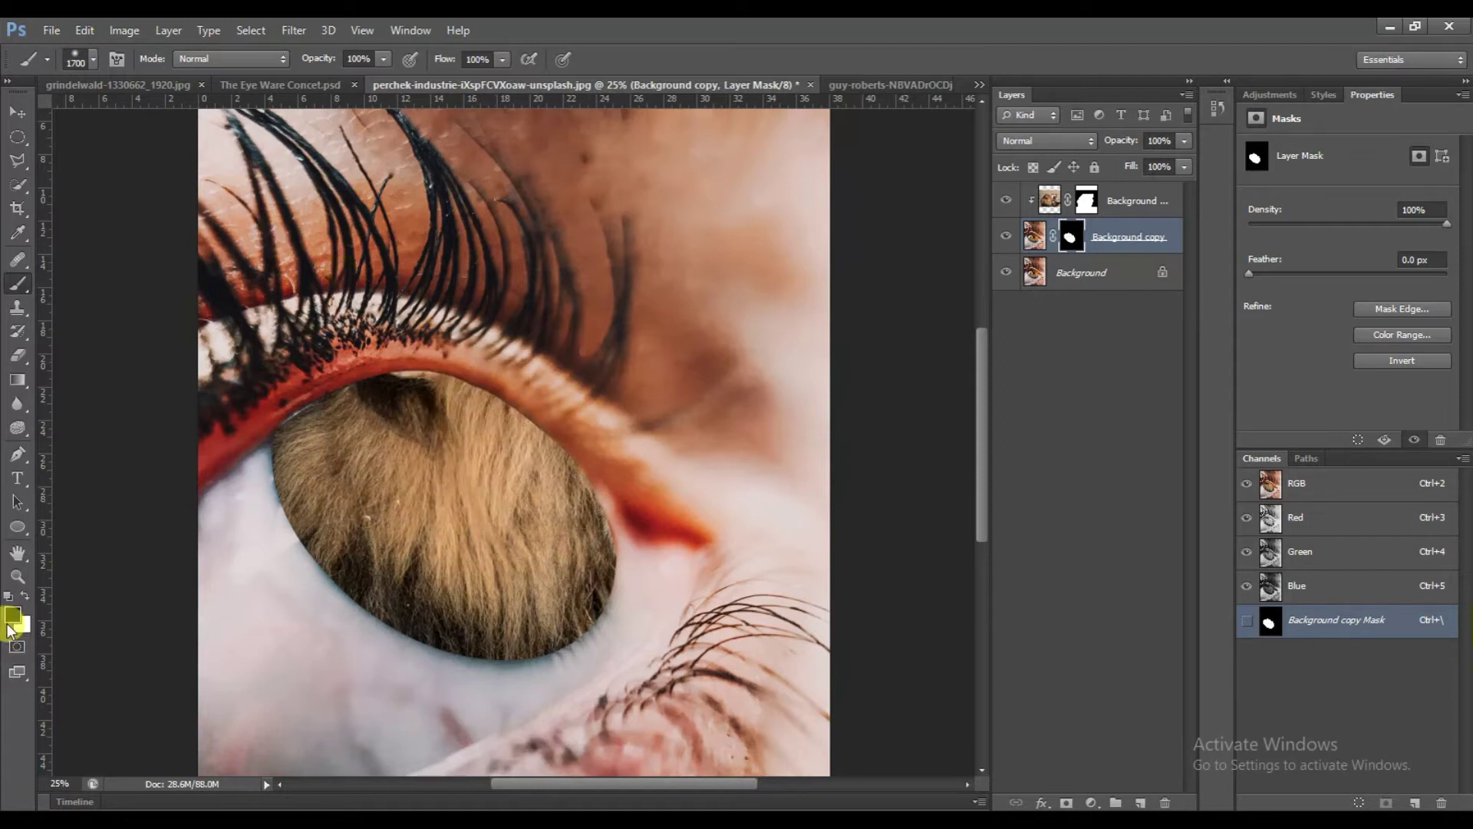
click(9, 596)
key(bracketleft)
key(bracketleft)
key(bracketleft)
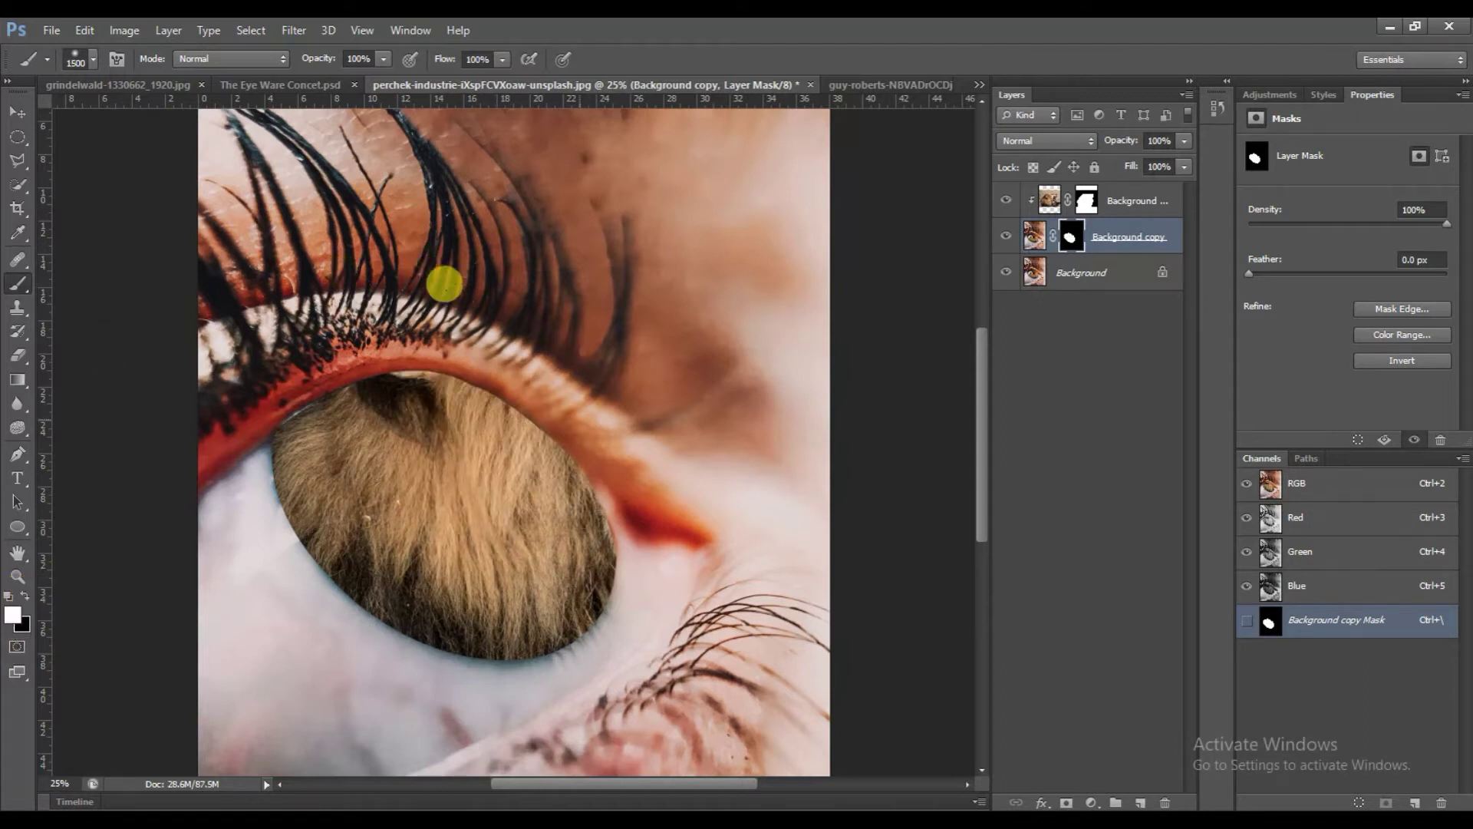
Step: Paint on the mask to reveal the lion's roaring mouth, lower mane and left mane edge
mouse_move(441, 356)
mouse_down()
mouse_move(510, 352)
mouse_move(510, 372)
mouse_move(560, 257)
mouse_move(641, 240)
mouse_move(595, 217)
mouse_move(437, 276)
mouse_move(399, 317)
mouse_move(345, 280)
mouse_move(368, 352)
mouse_move(306, 319)
mouse_move(342, 290)
mouse_up()
mouse_move(496, 394)
mouse_down()
mouse_move(526, 412)
mouse_move(513, 412)
mouse_move(506, 398)
mouse_move(595, 396)
mouse_move(493, 381)
mouse_move(574, 387)
mouse_up()
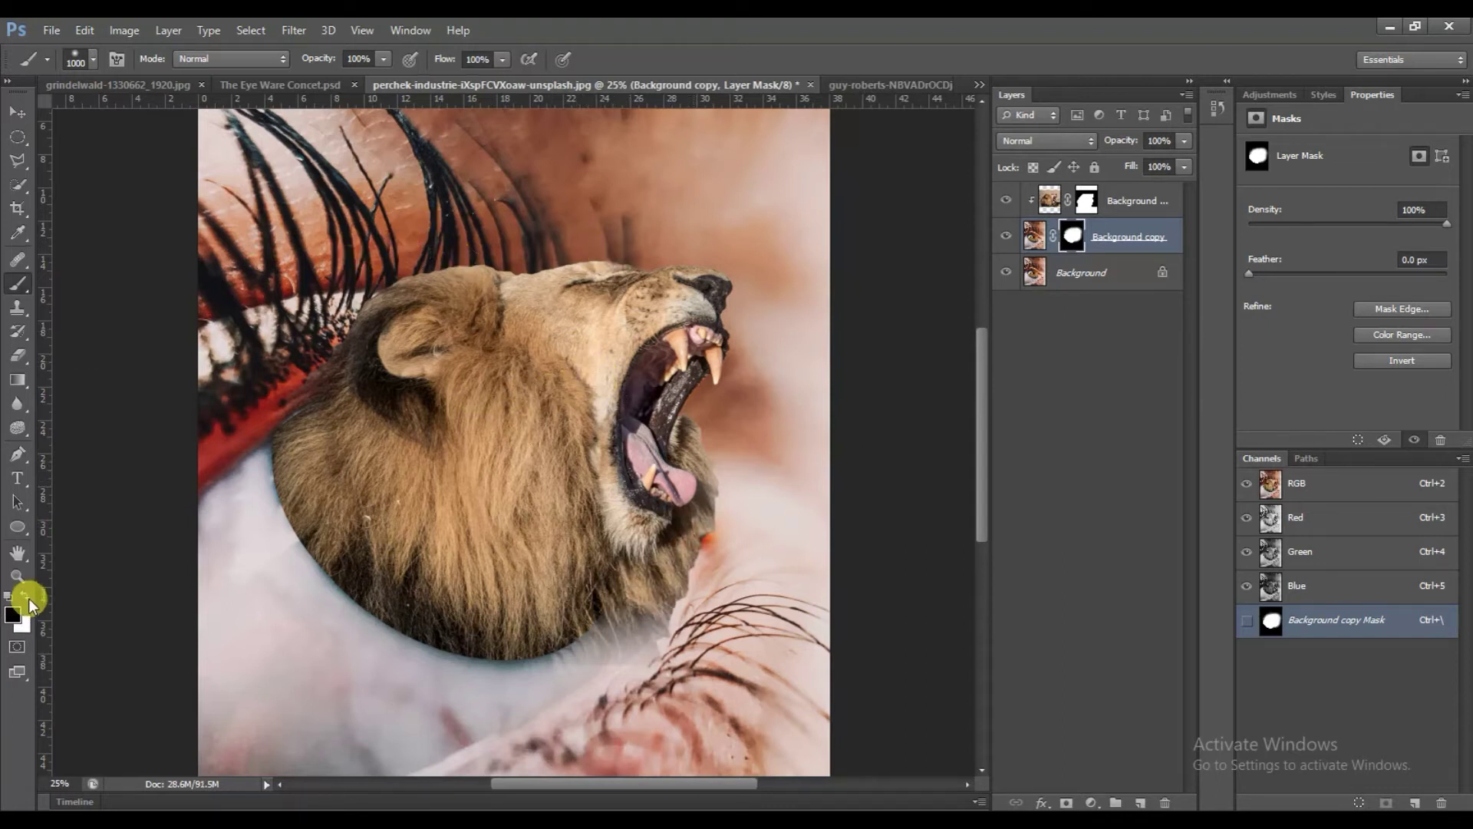
drag(985, 508, 985, 543)
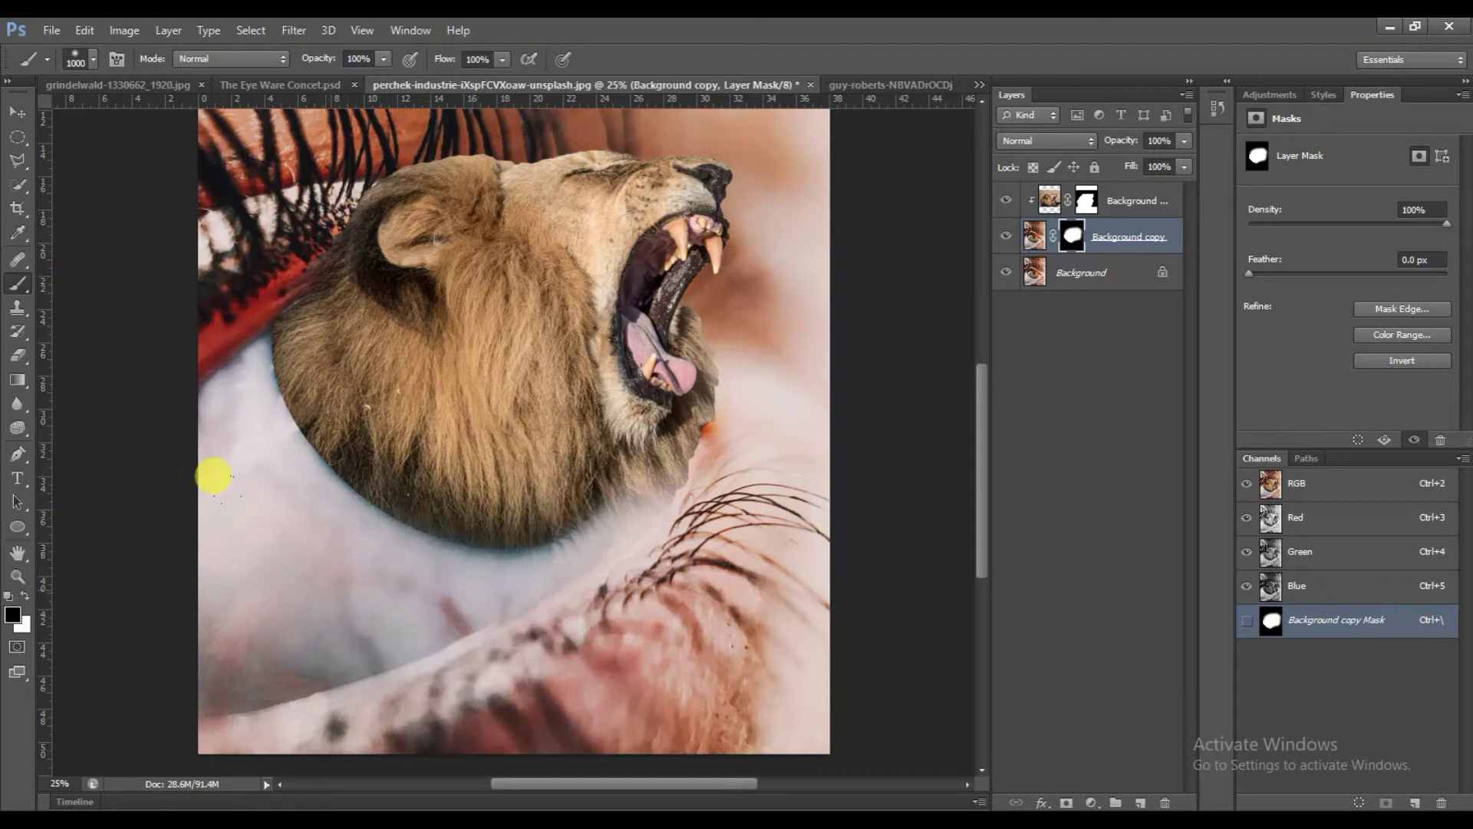
drag(161, 431, 95, 306)
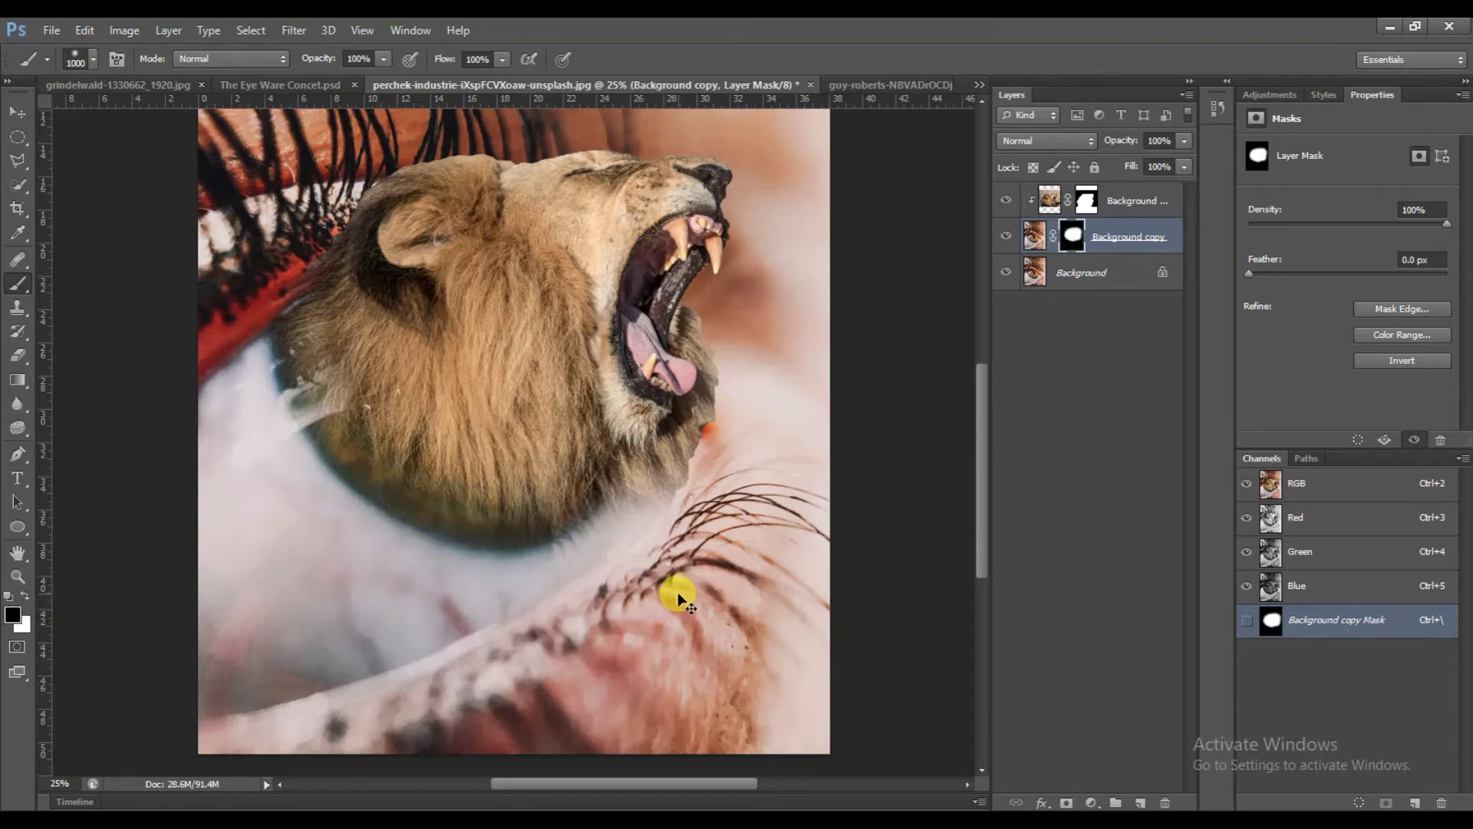
Step: Zoom in and paint on the mask over the mane, undoing one bad stroke
key(ctrl+plus)
key(ctrl+plus)
key(ctrl+plus)
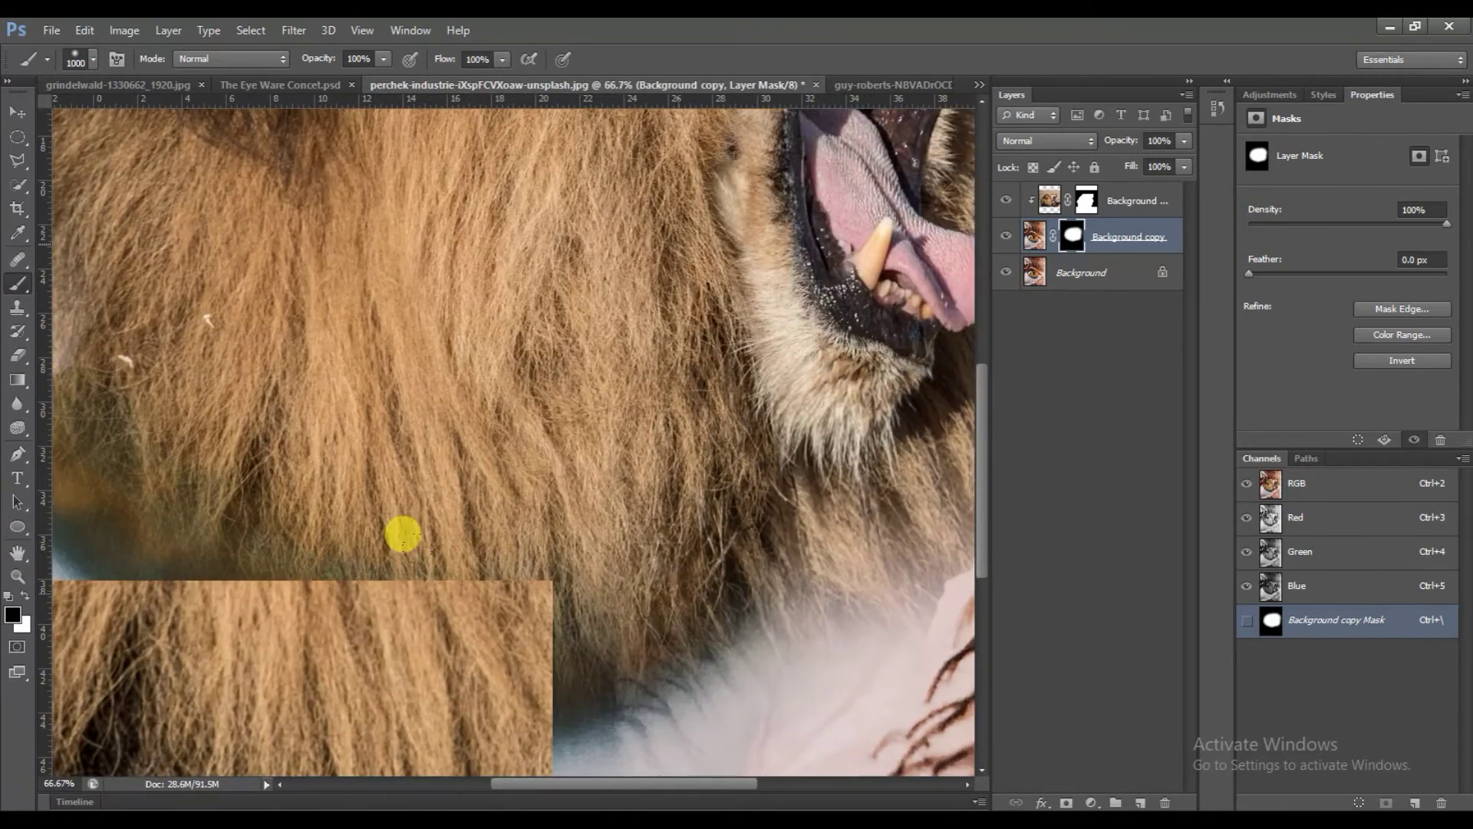
drag(442, 381, 388, 353)
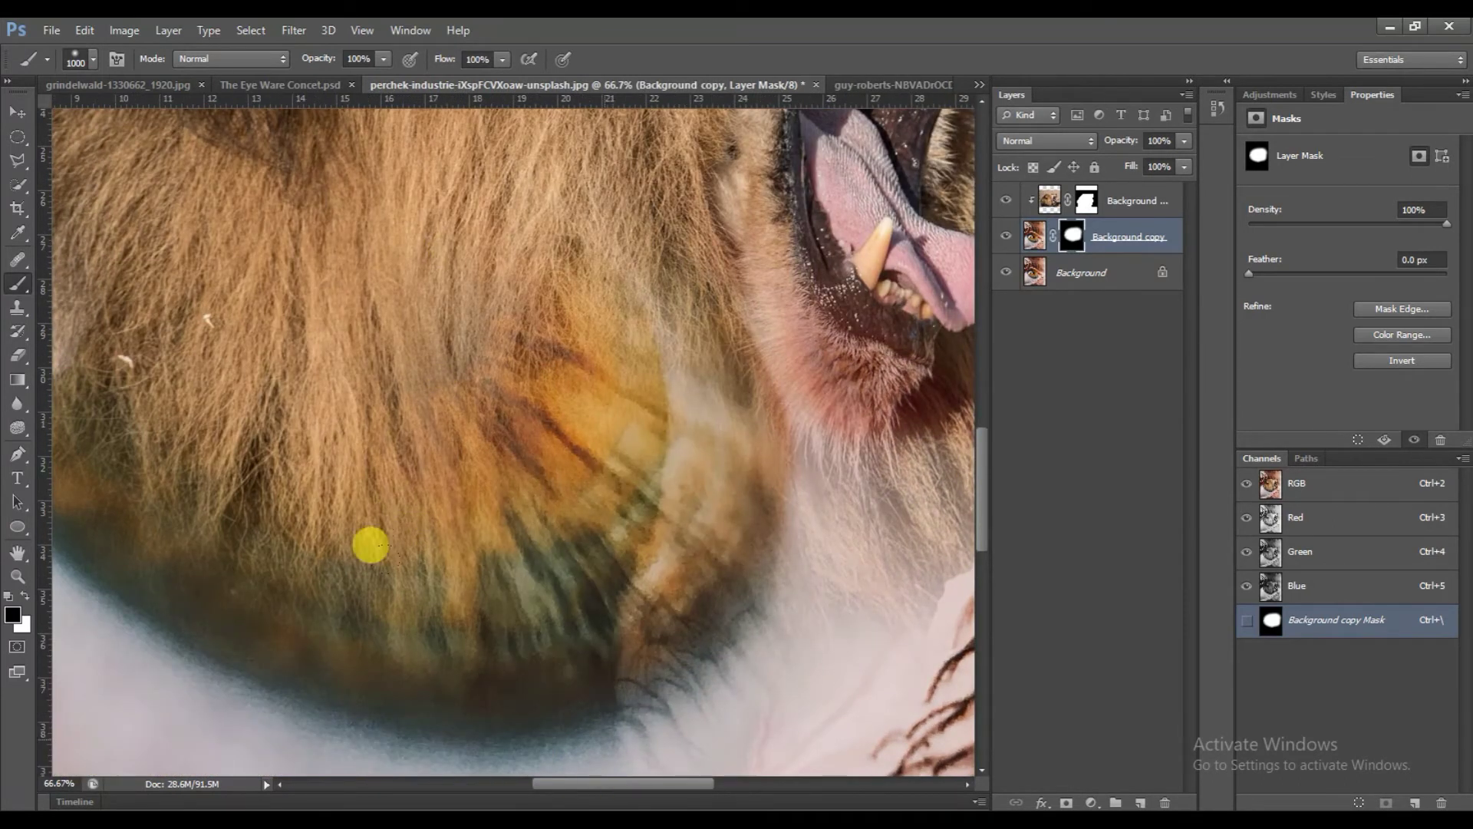
key(ctrl+z)
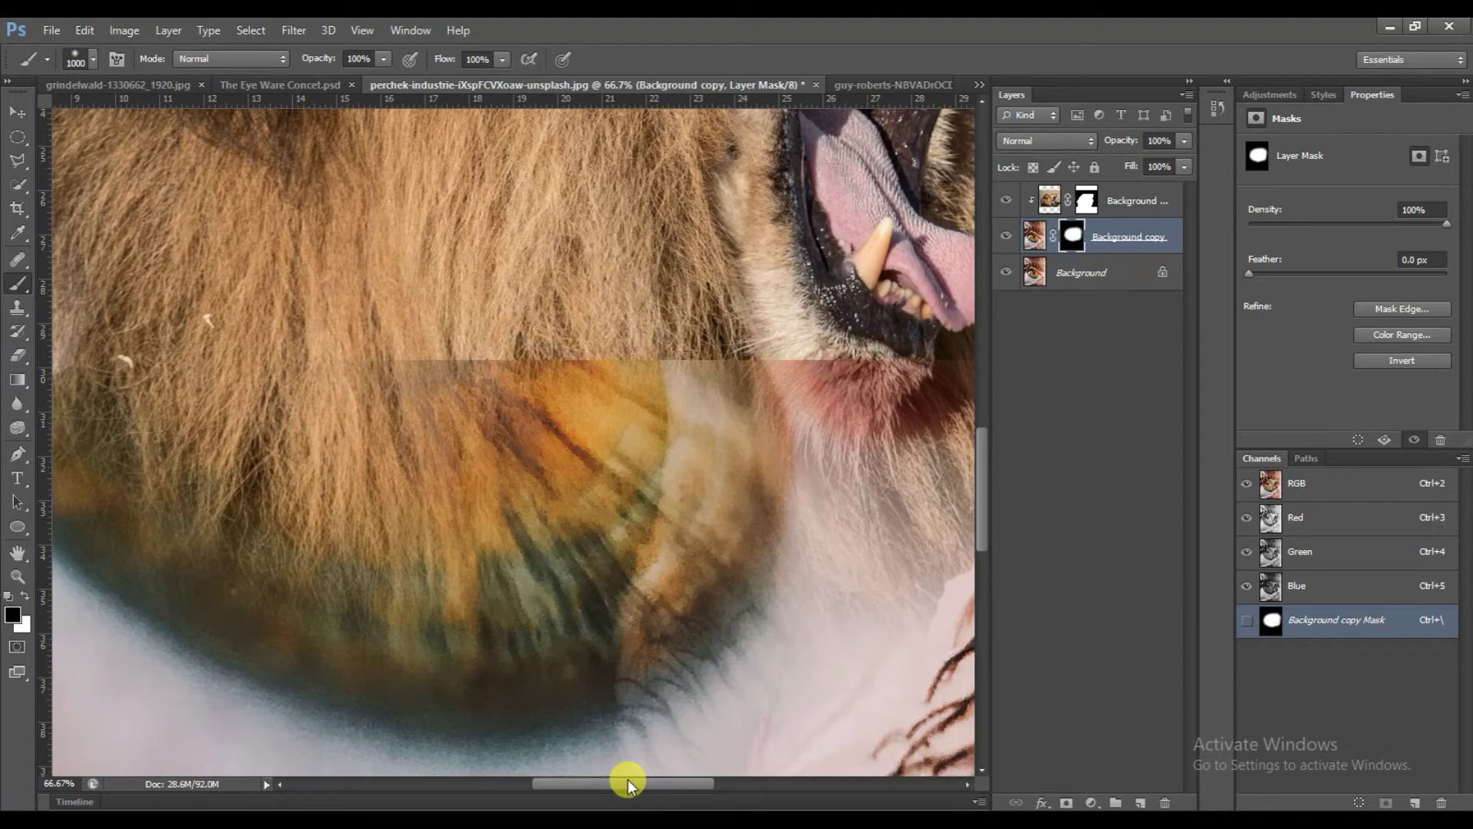
drag(627, 781, 704, 781)
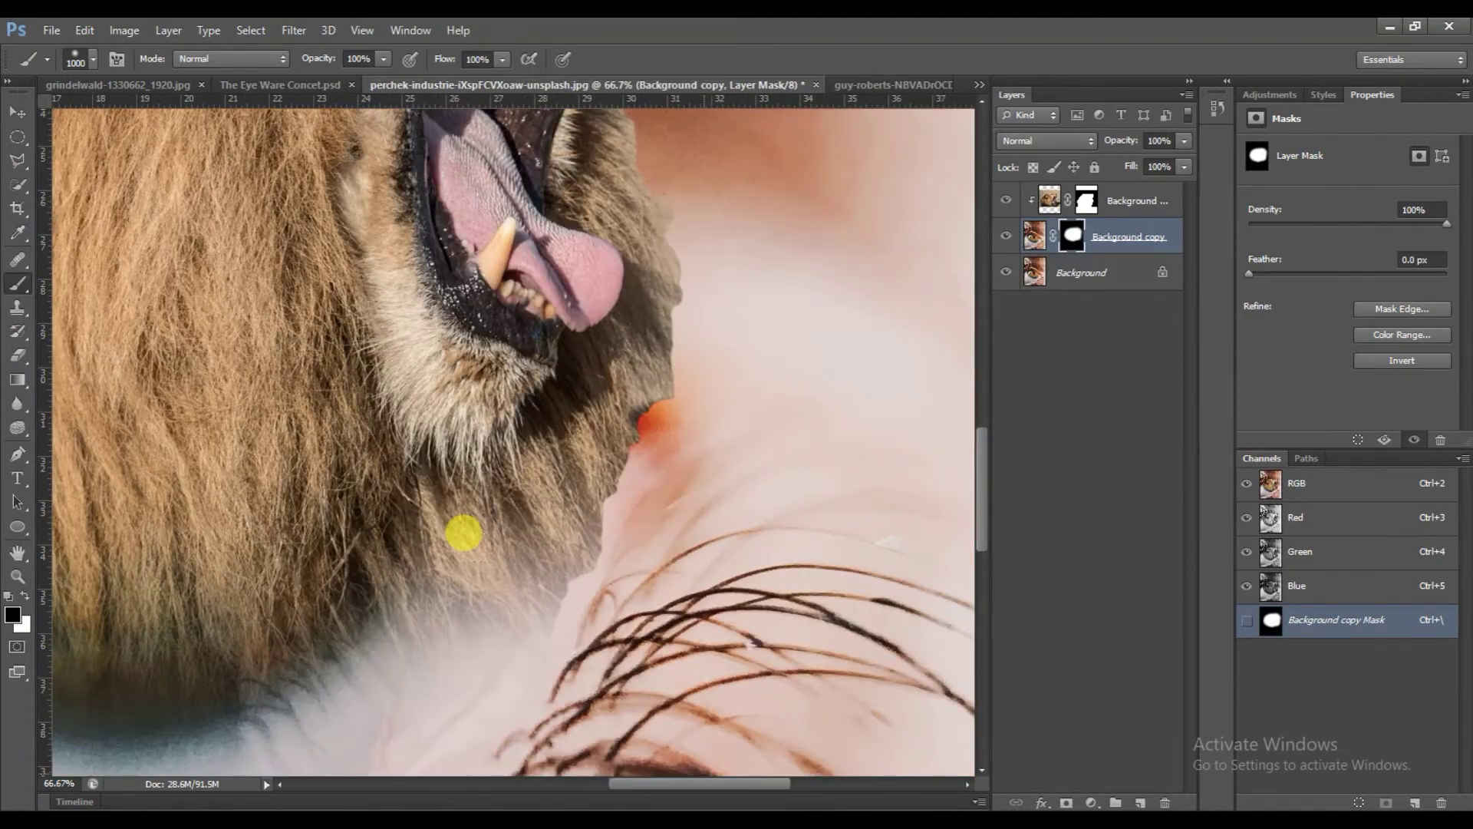
scroll(988, 519, down, 3)
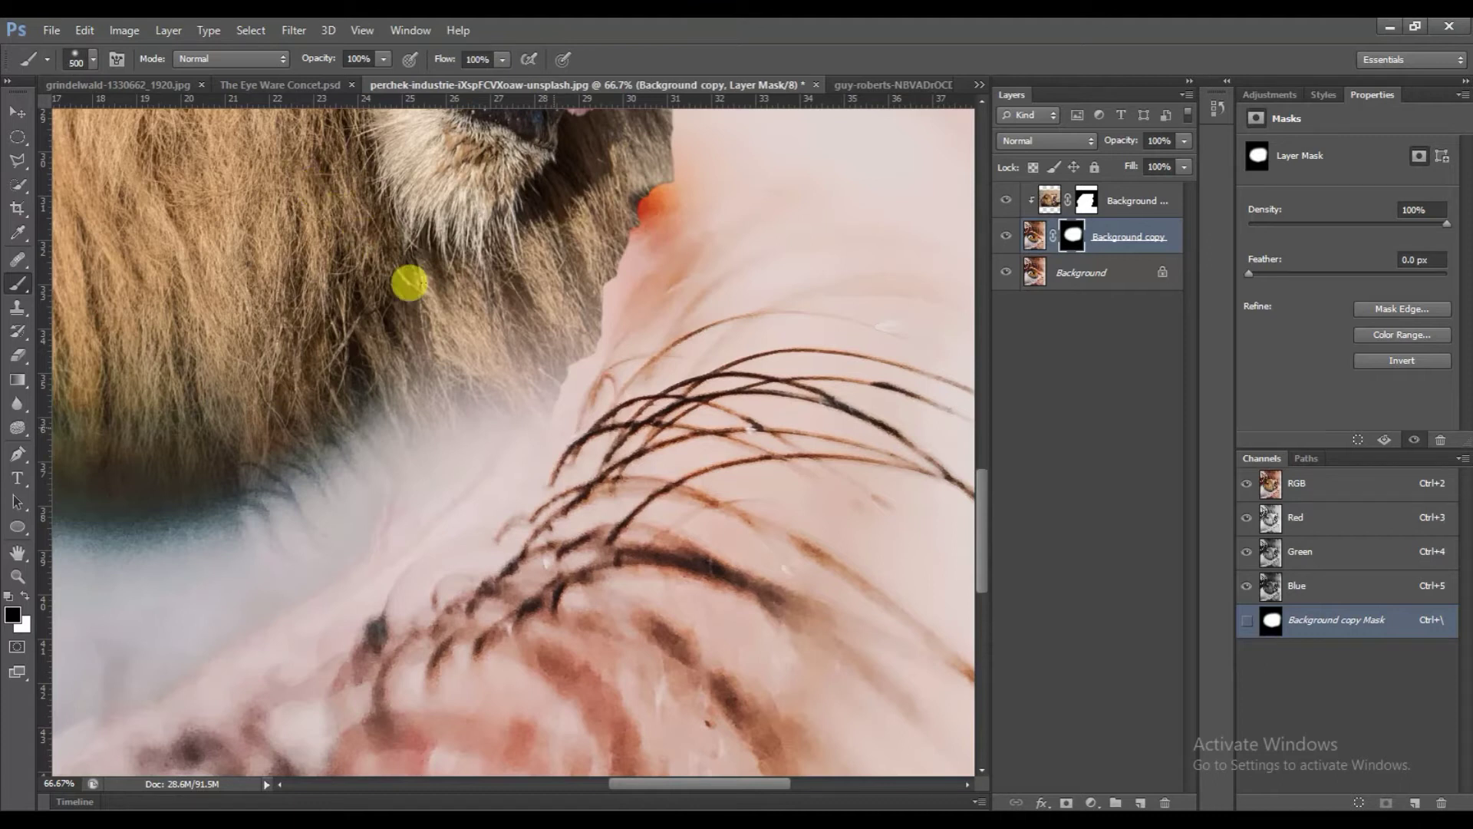
Step: With a smaller brush, blend the mane edges into the skin near the lower lashes
key(bracketleft)
key(bracketleft)
key(bracketleft)
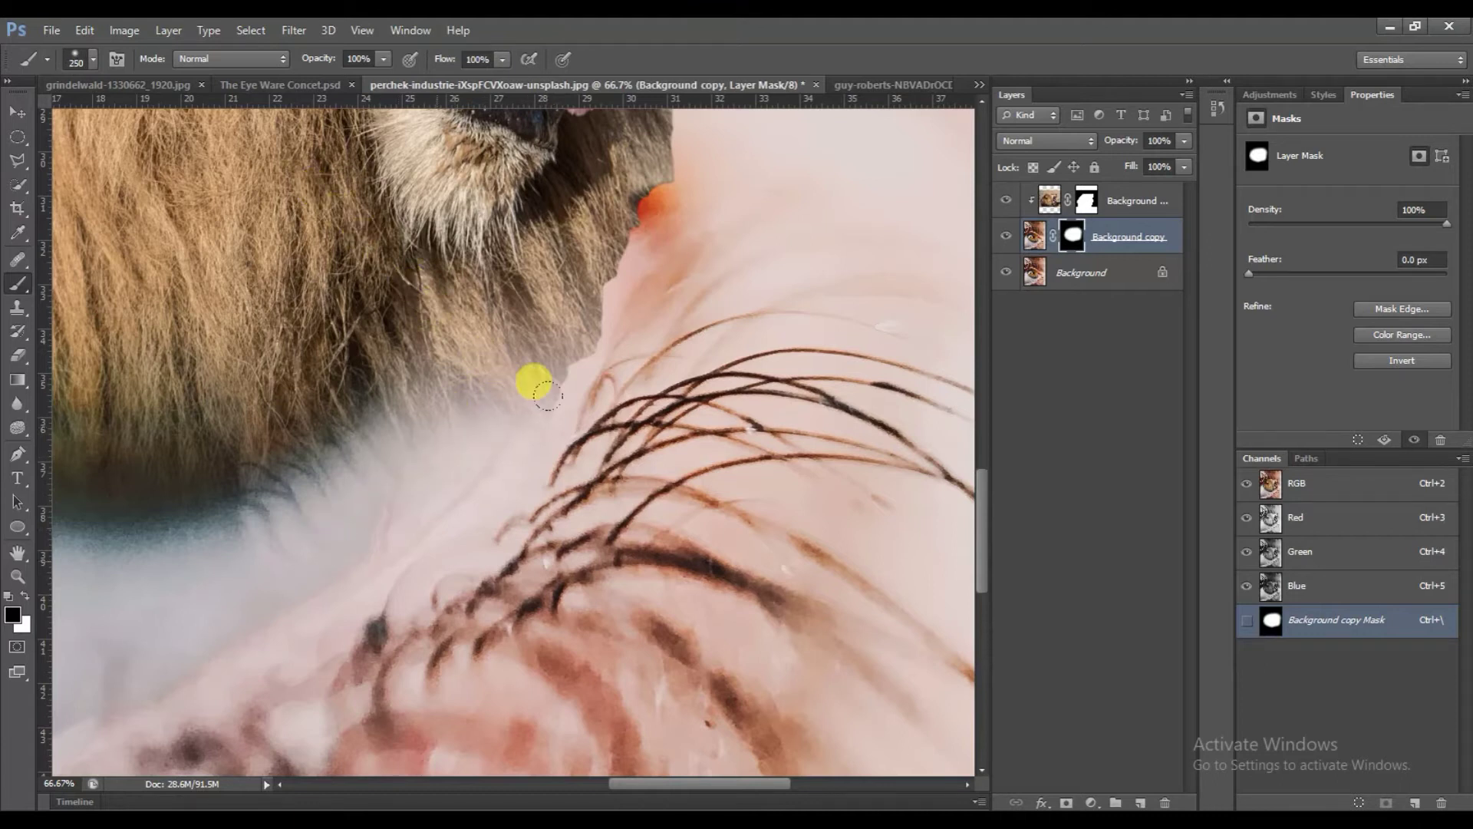
mouse_move(484, 421)
mouse_down()
mouse_move(635, 313)
mouse_move(632, 253)
mouse_up()
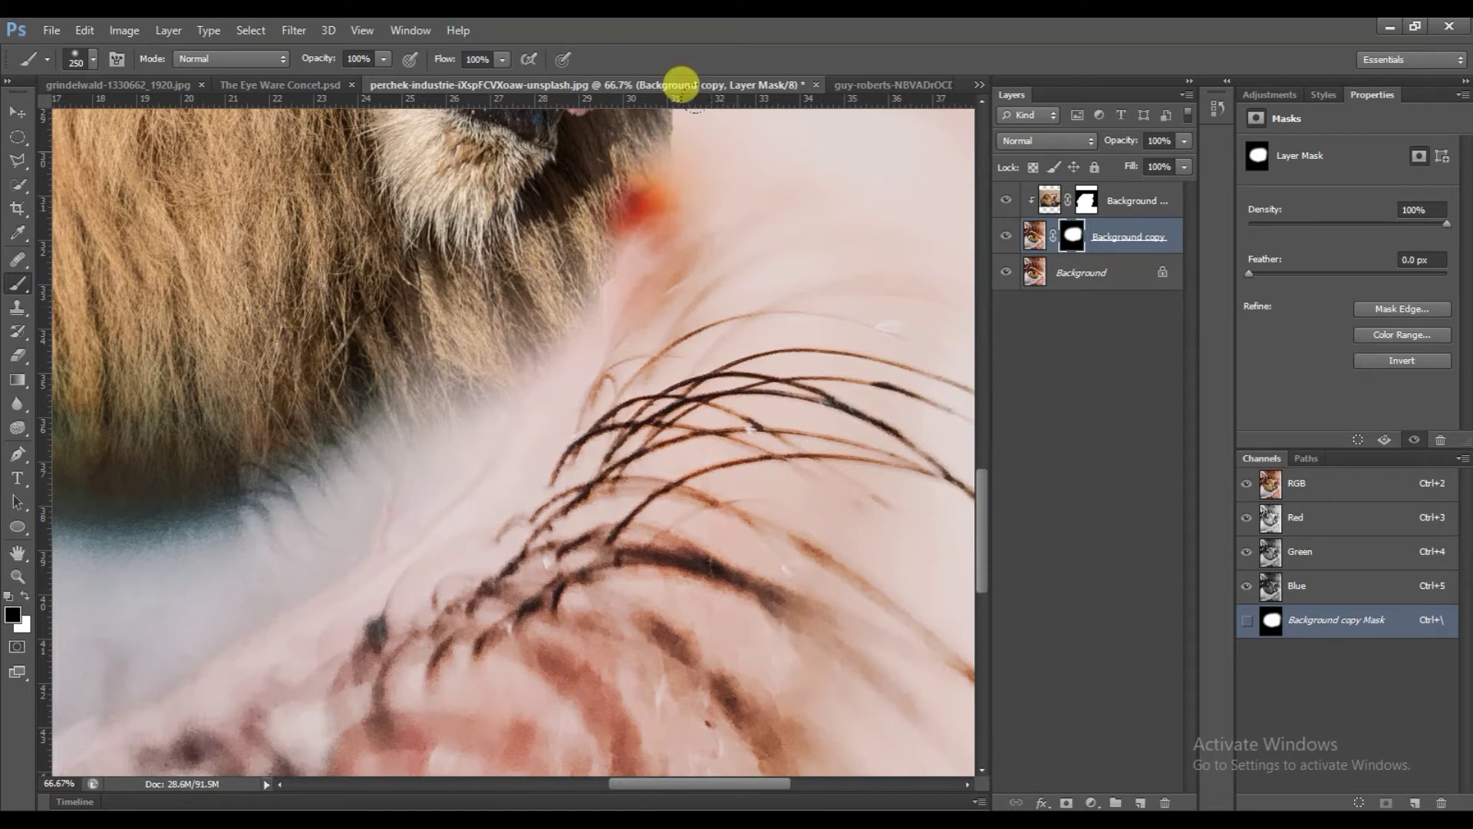
drag(632, 253, 622, 285)
drag(985, 558, 988, 505)
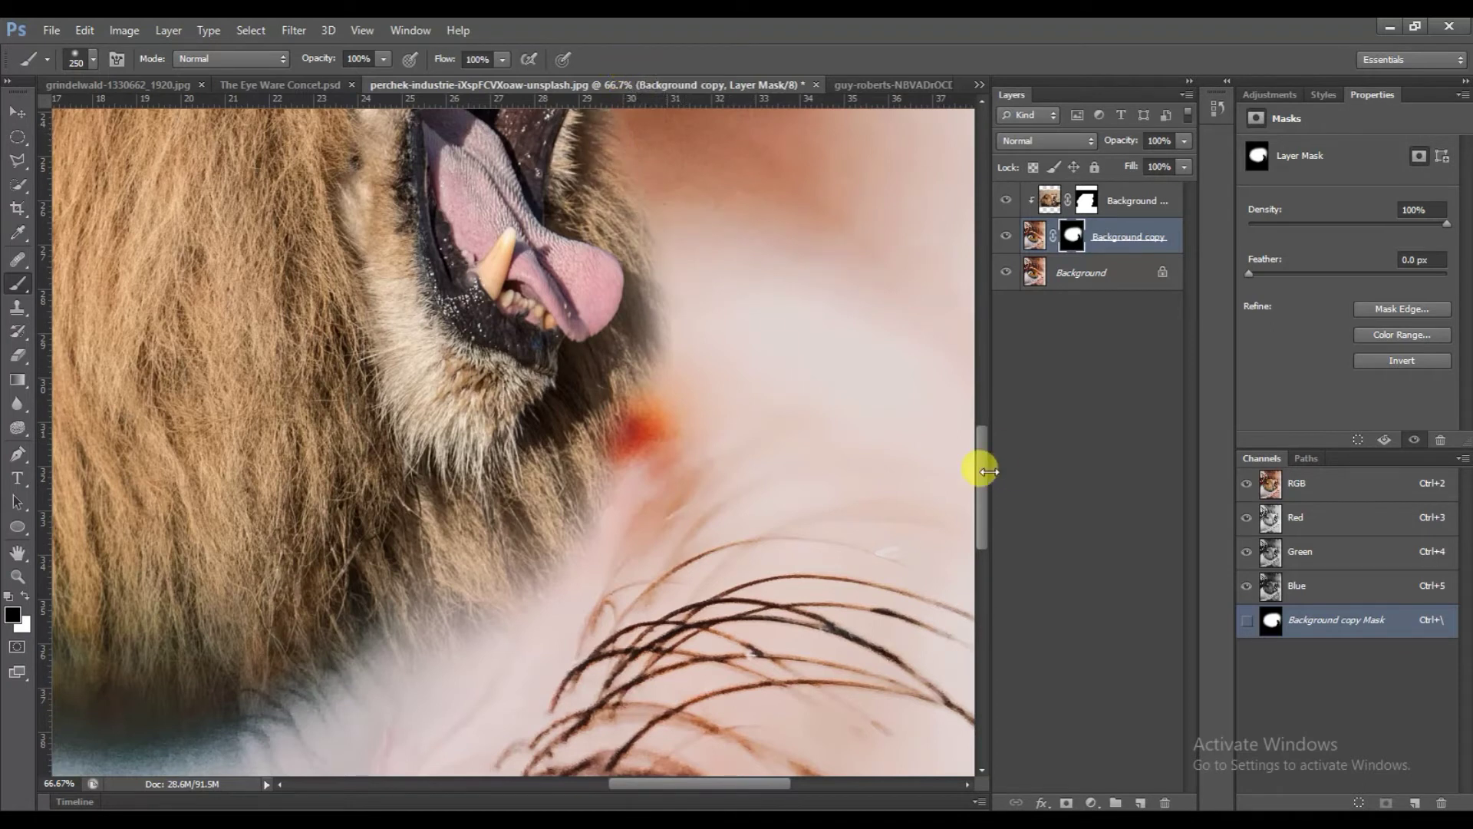
drag(984, 471, 995, 444)
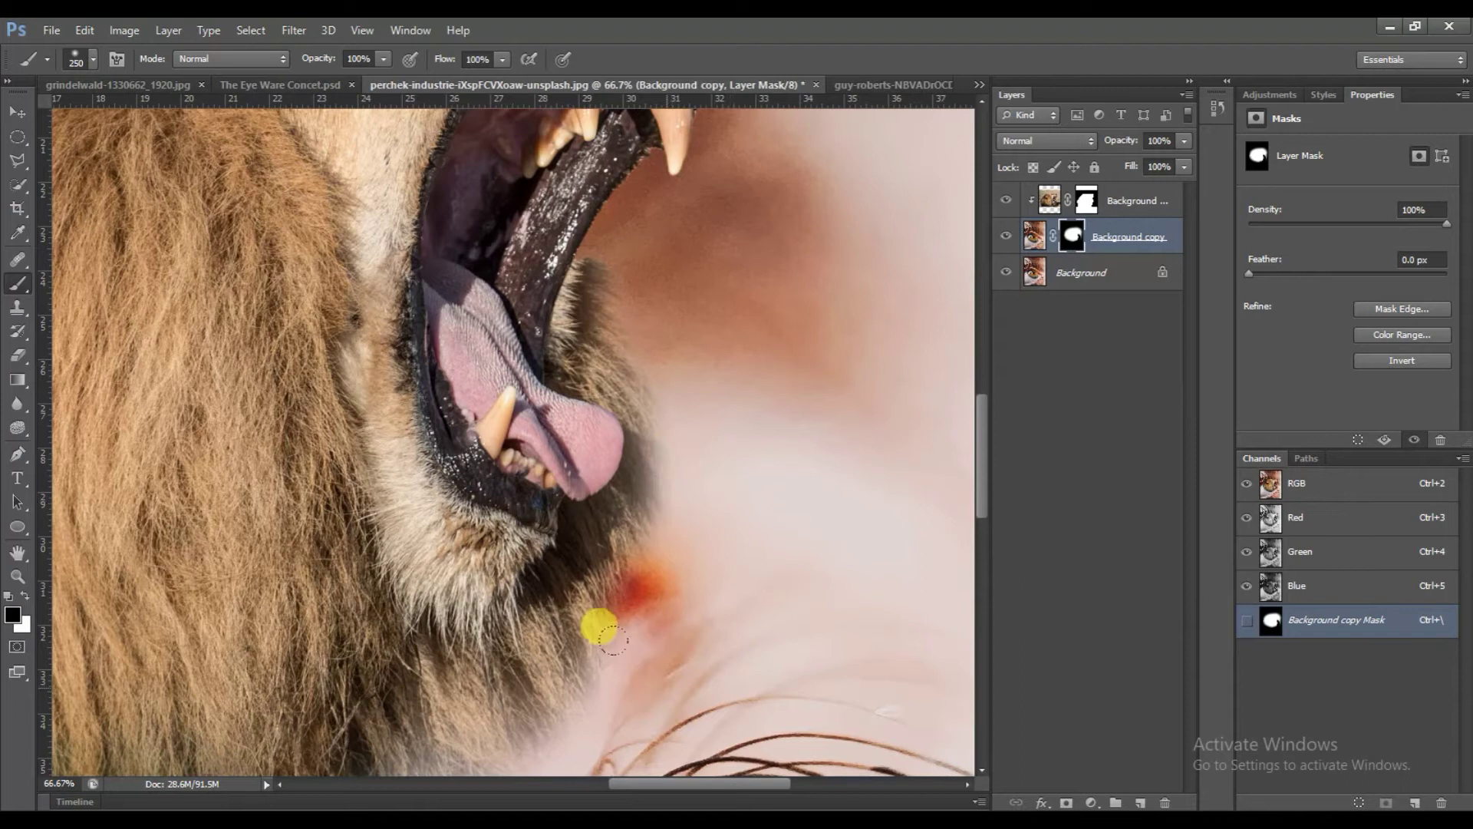
drag(981, 478, 977, 522)
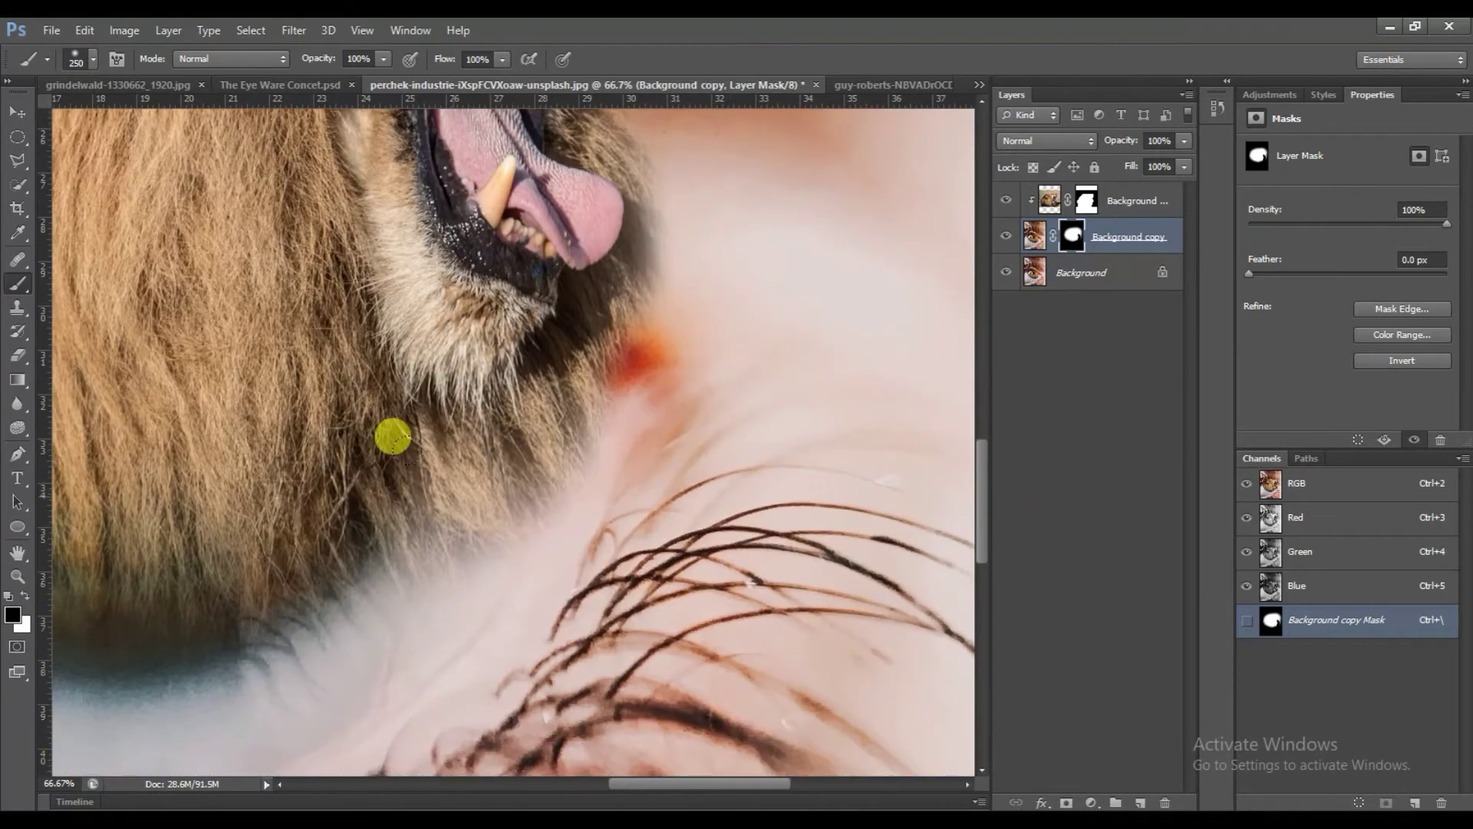
key(ctrl+minus)
key(ctrl+minus)
key(ctrl+minus)
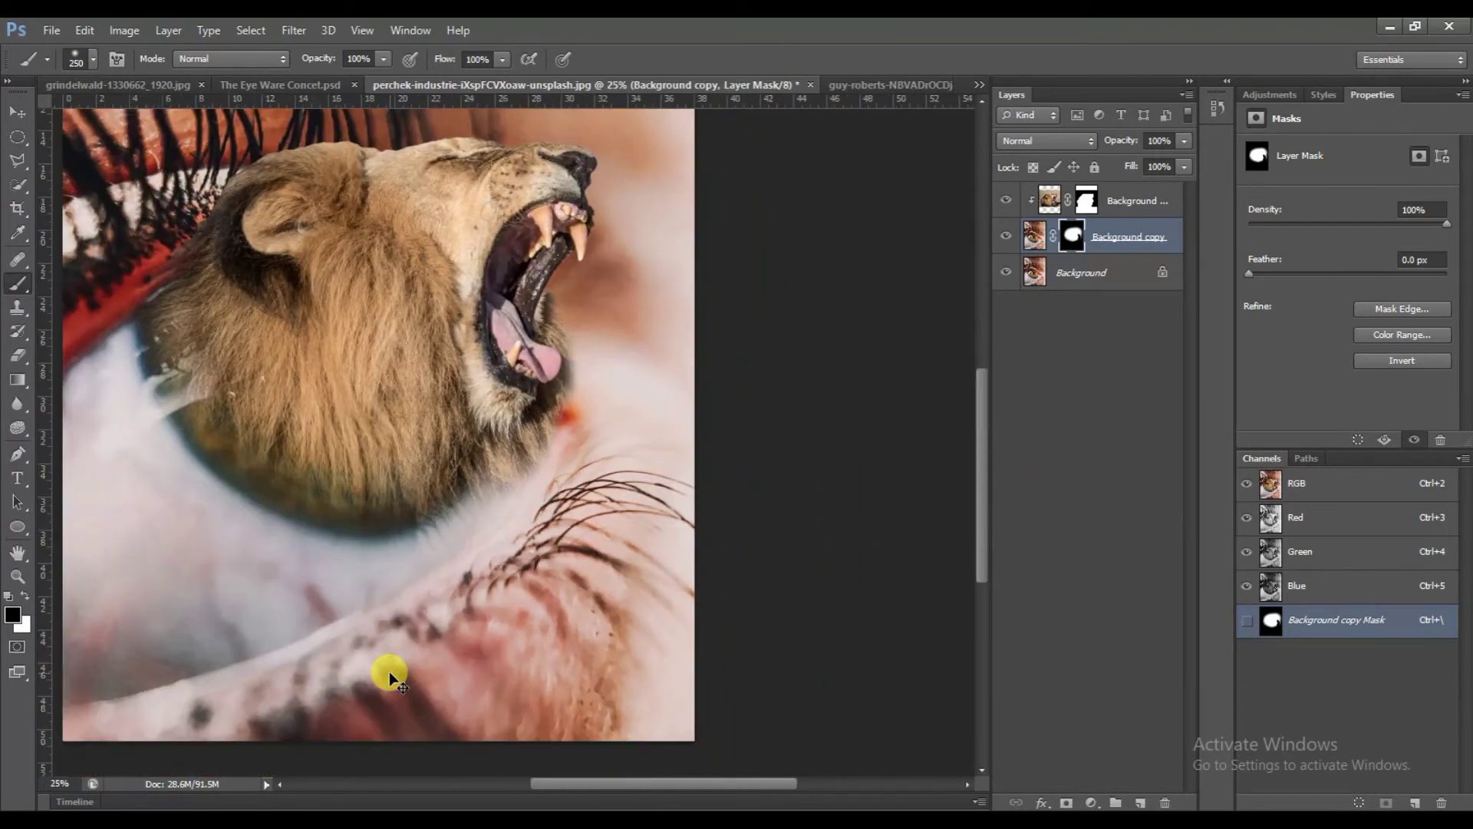
key(ctrl+minus)
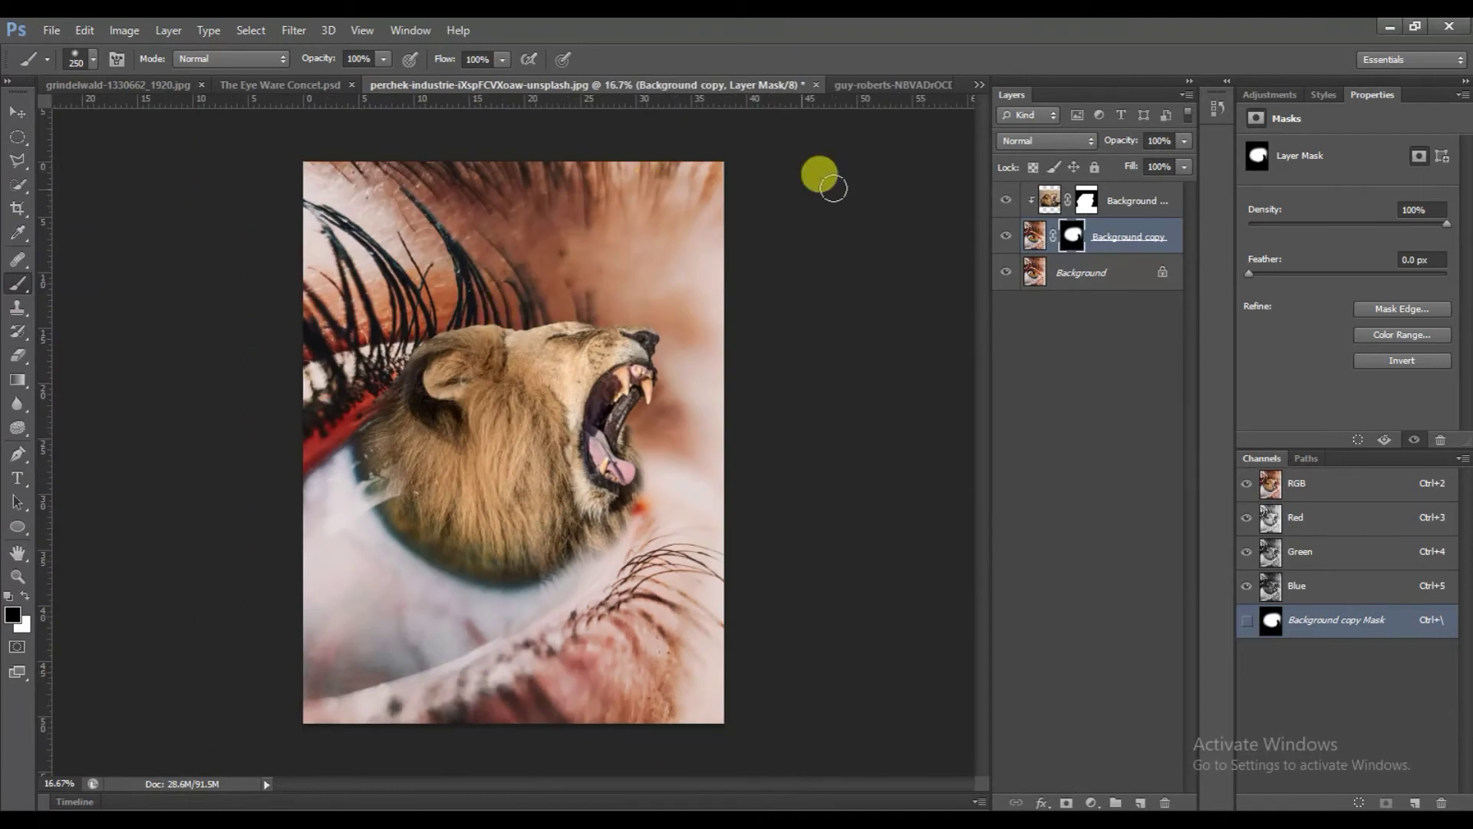
Step: Duplicate the top lion layer and apply Auto Tone to the copy
click(1049, 207)
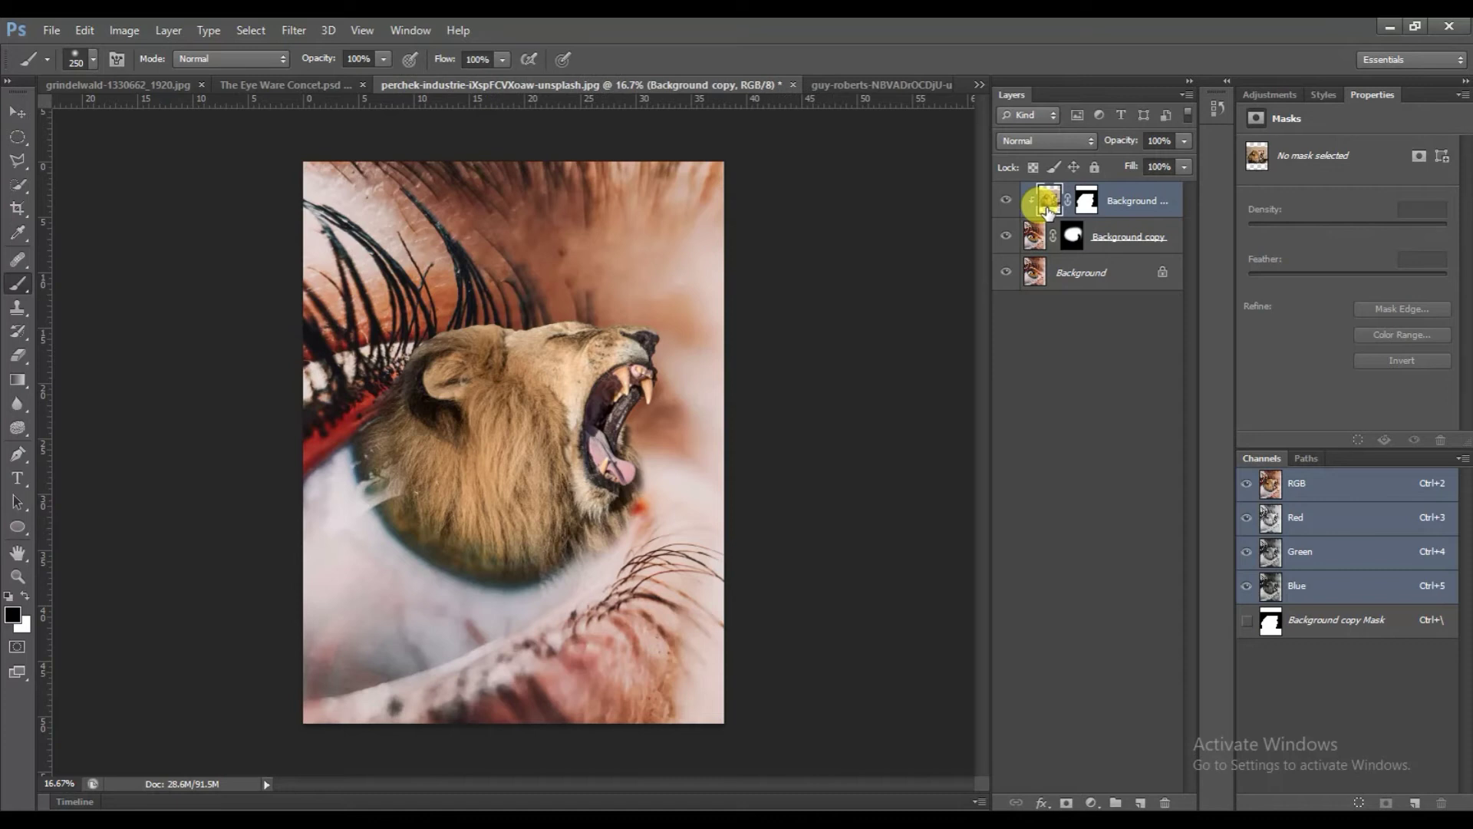
key(ctrl+j)
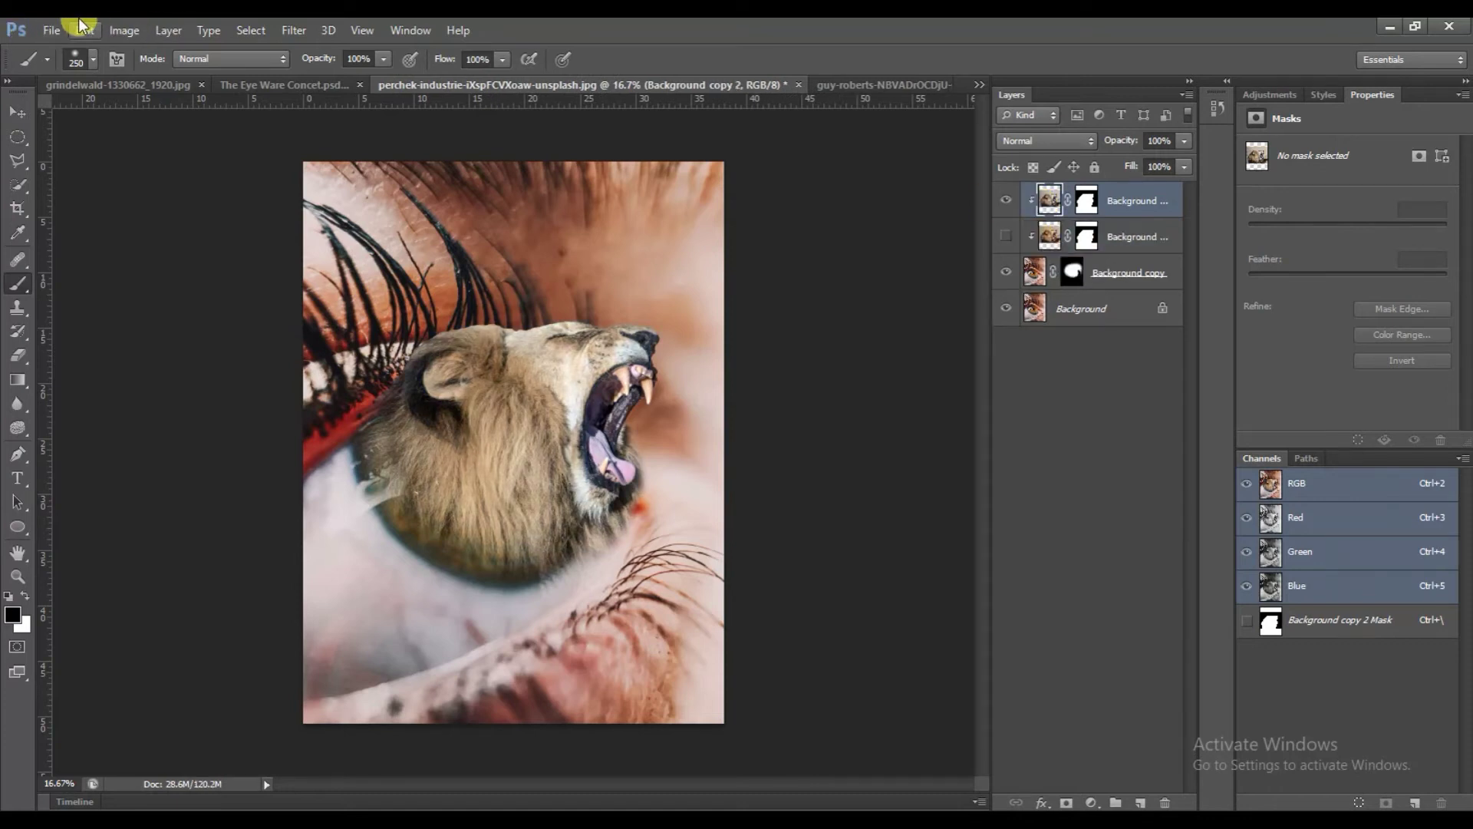
click(123, 30)
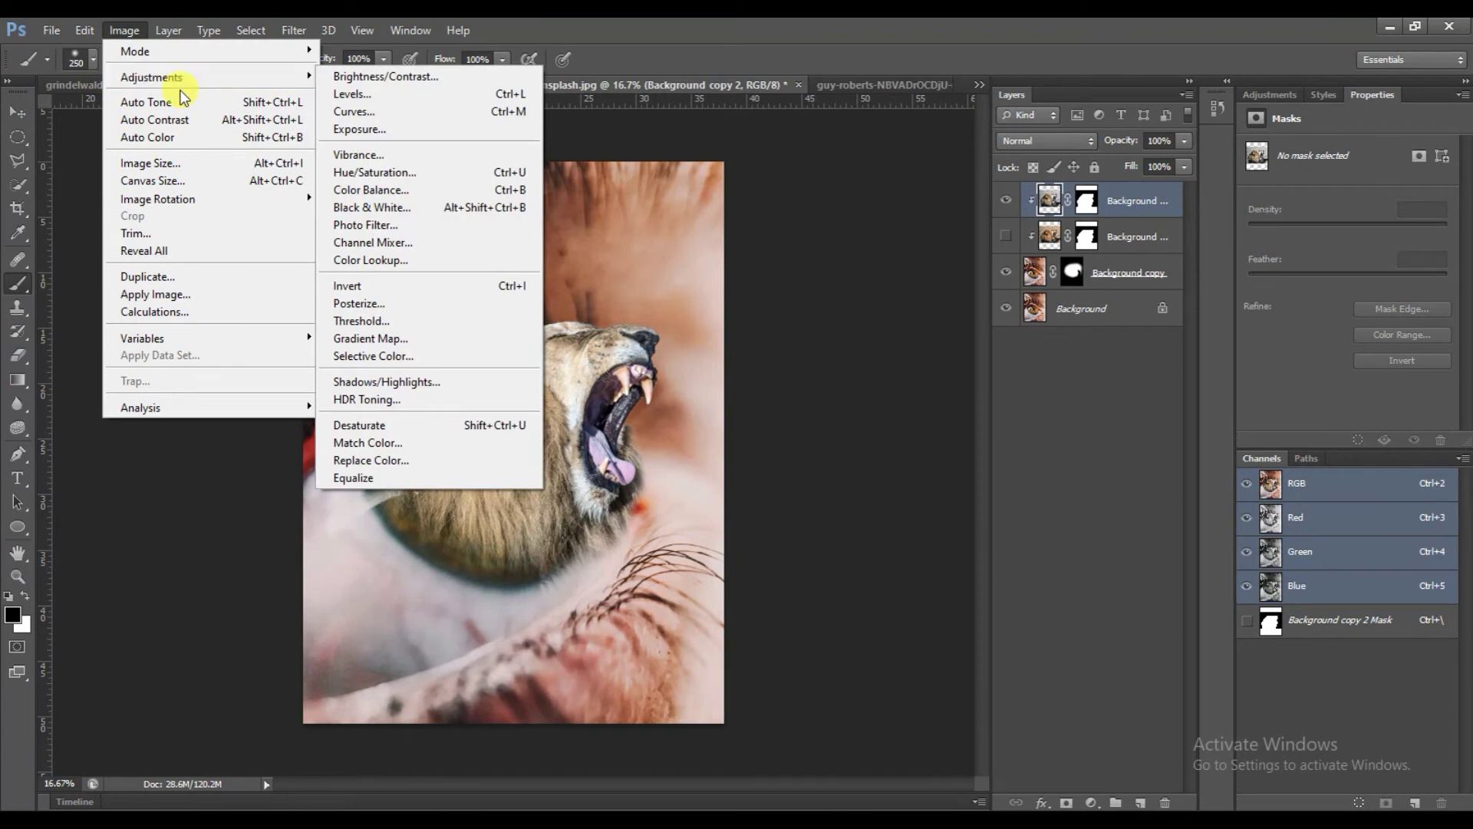
click(177, 100)
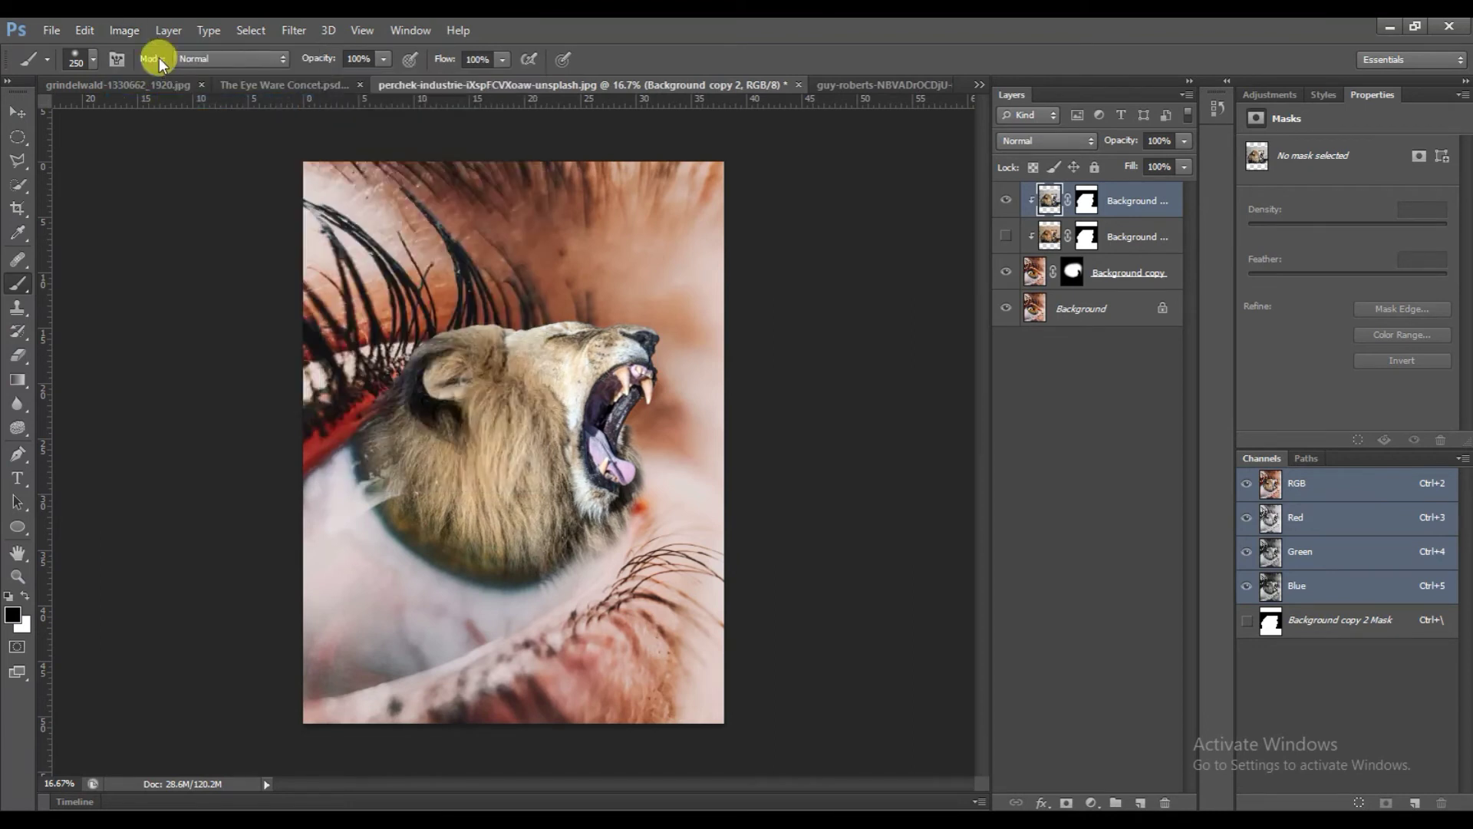
Step: Apply Auto Color and Auto Contrast to the duplicated lion layer
click(112, 33)
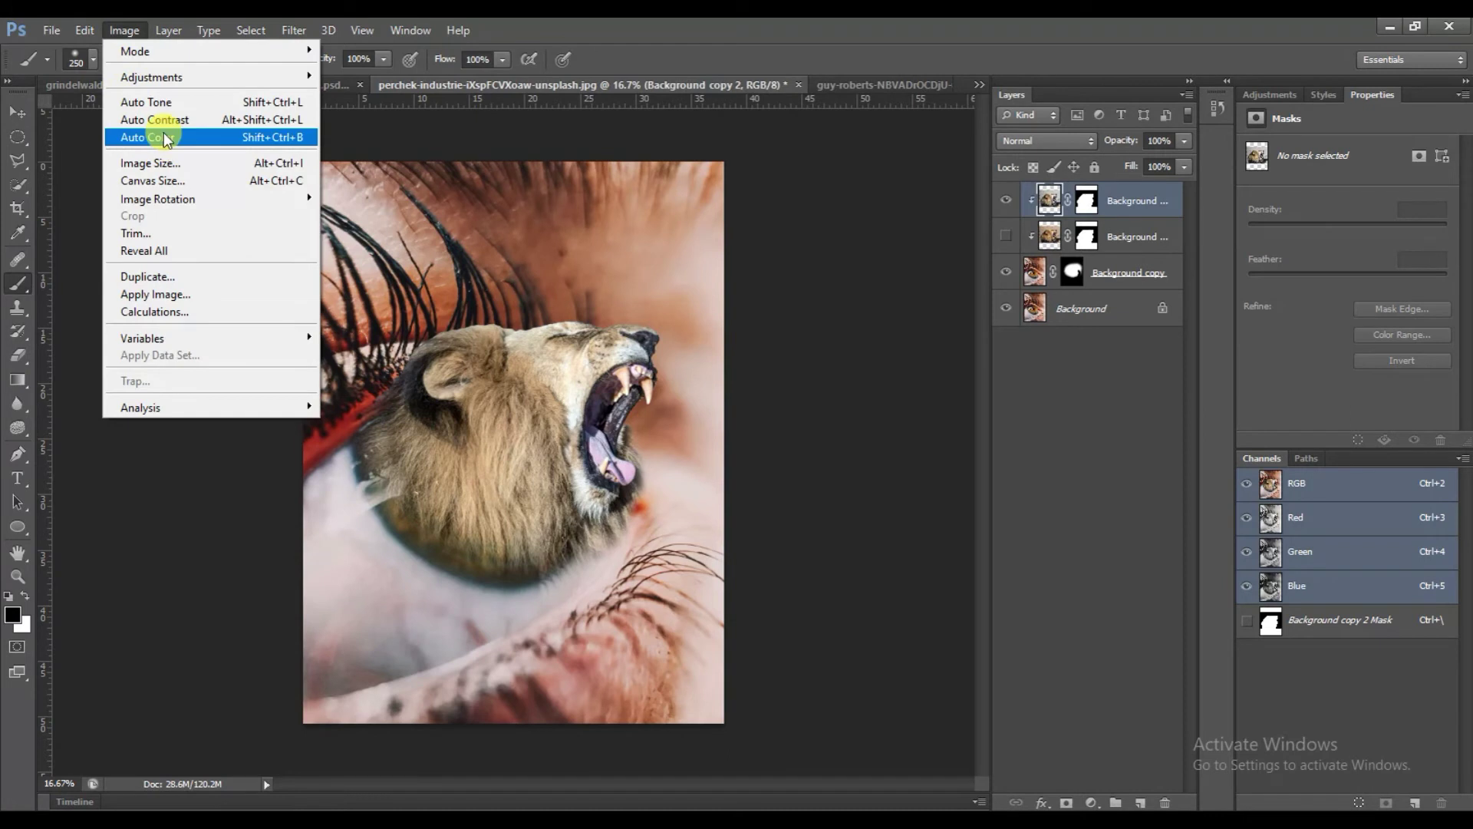
click(167, 138)
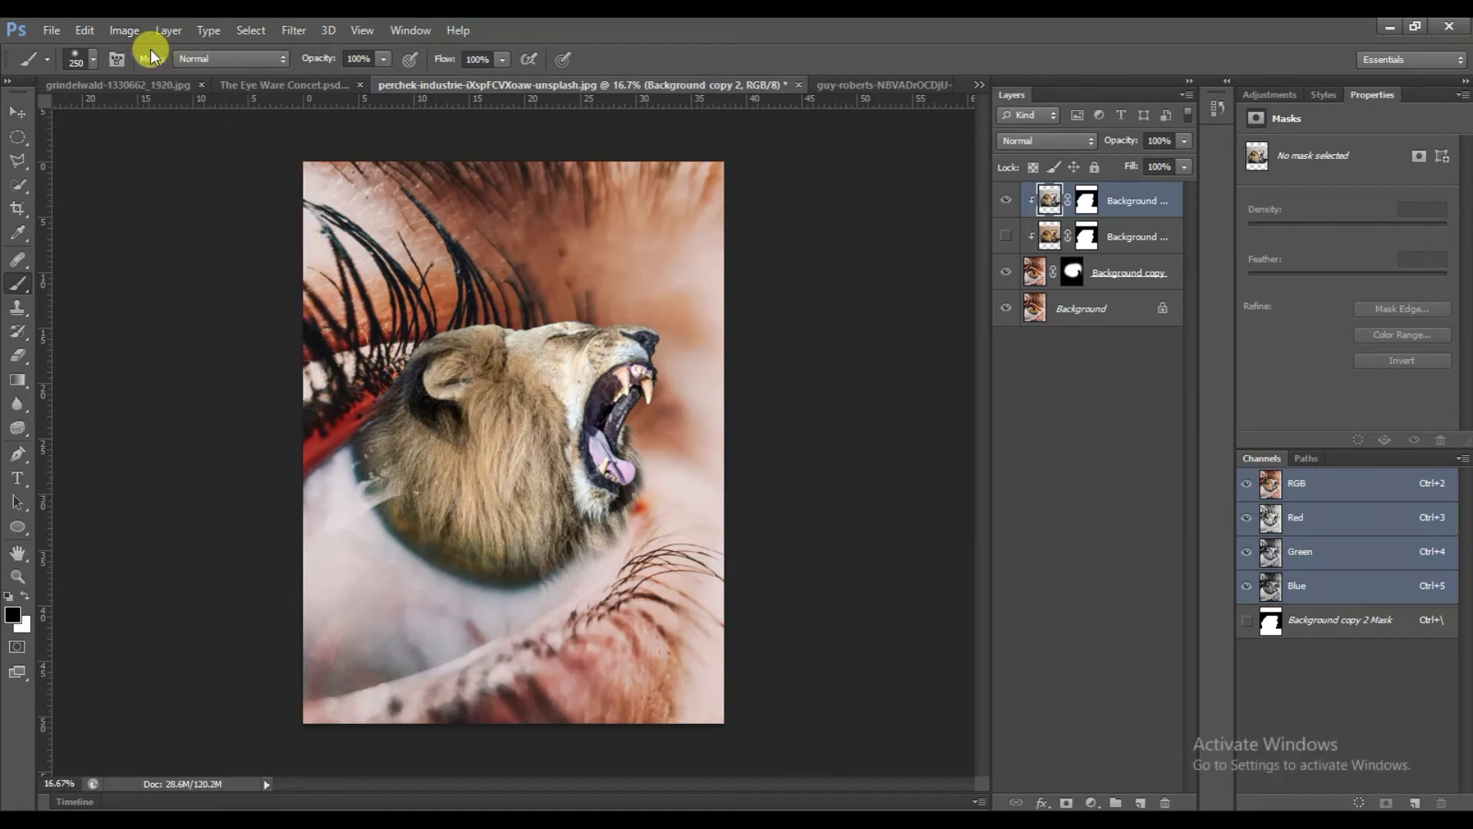
click(129, 34)
click(181, 120)
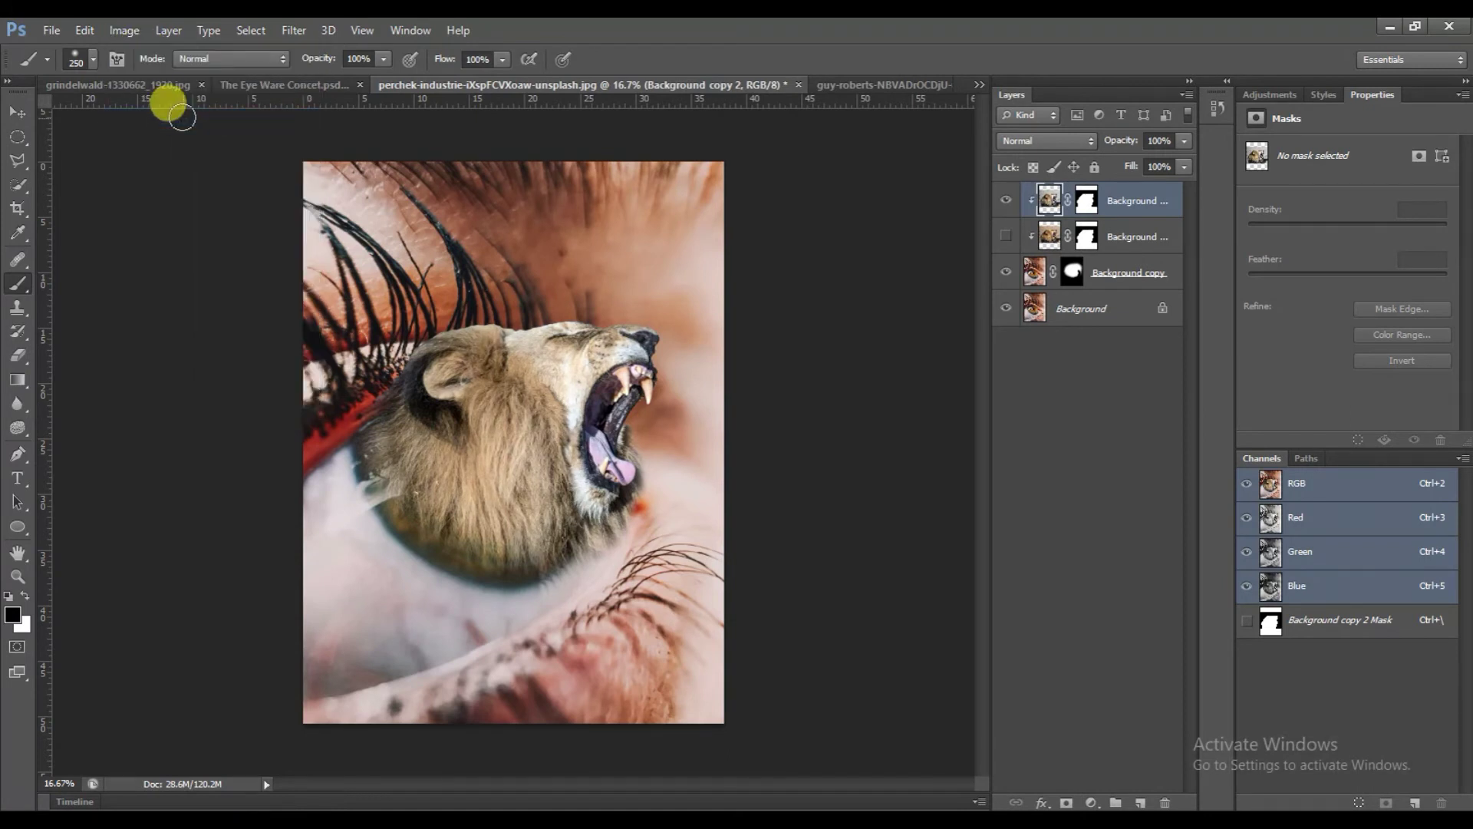
click(125, 31)
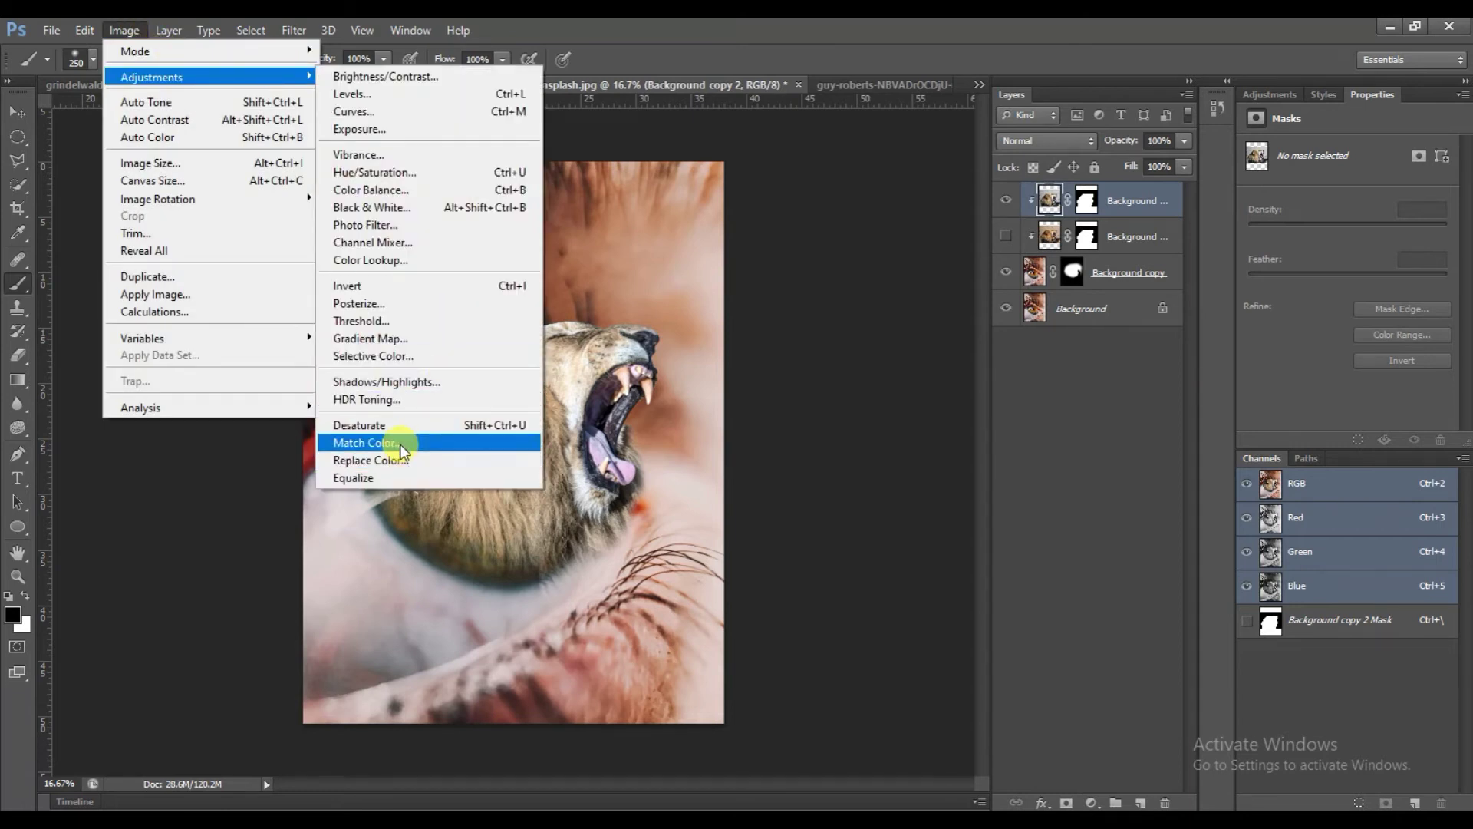
Step: Match the lion's colours to the eye photo's Background layer with Color Intensity 43
mouse_move(207, 77)
click(403, 441)
click(893, 466)
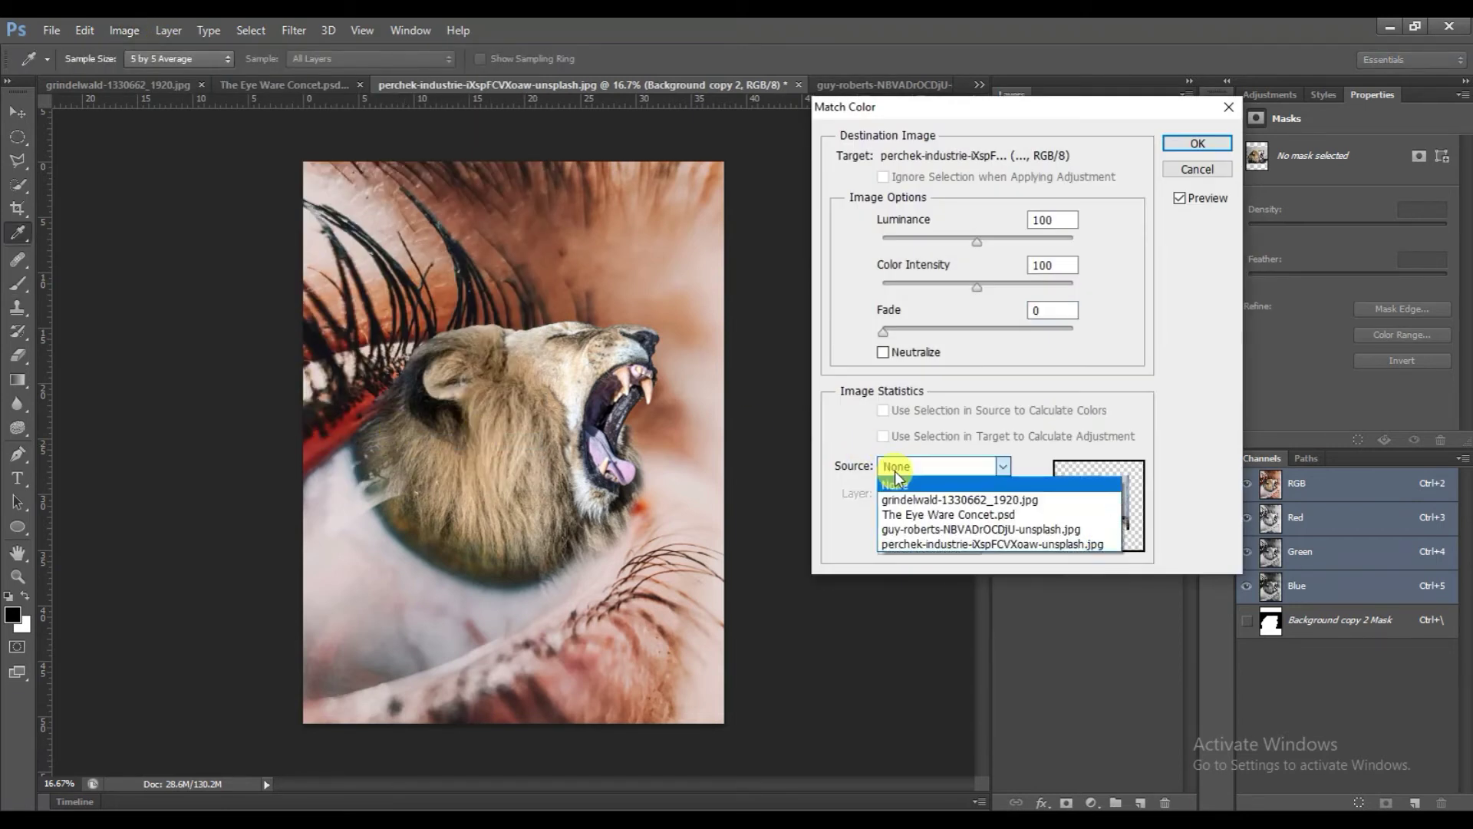
click(927, 542)
click(940, 495)
click(921, 587)
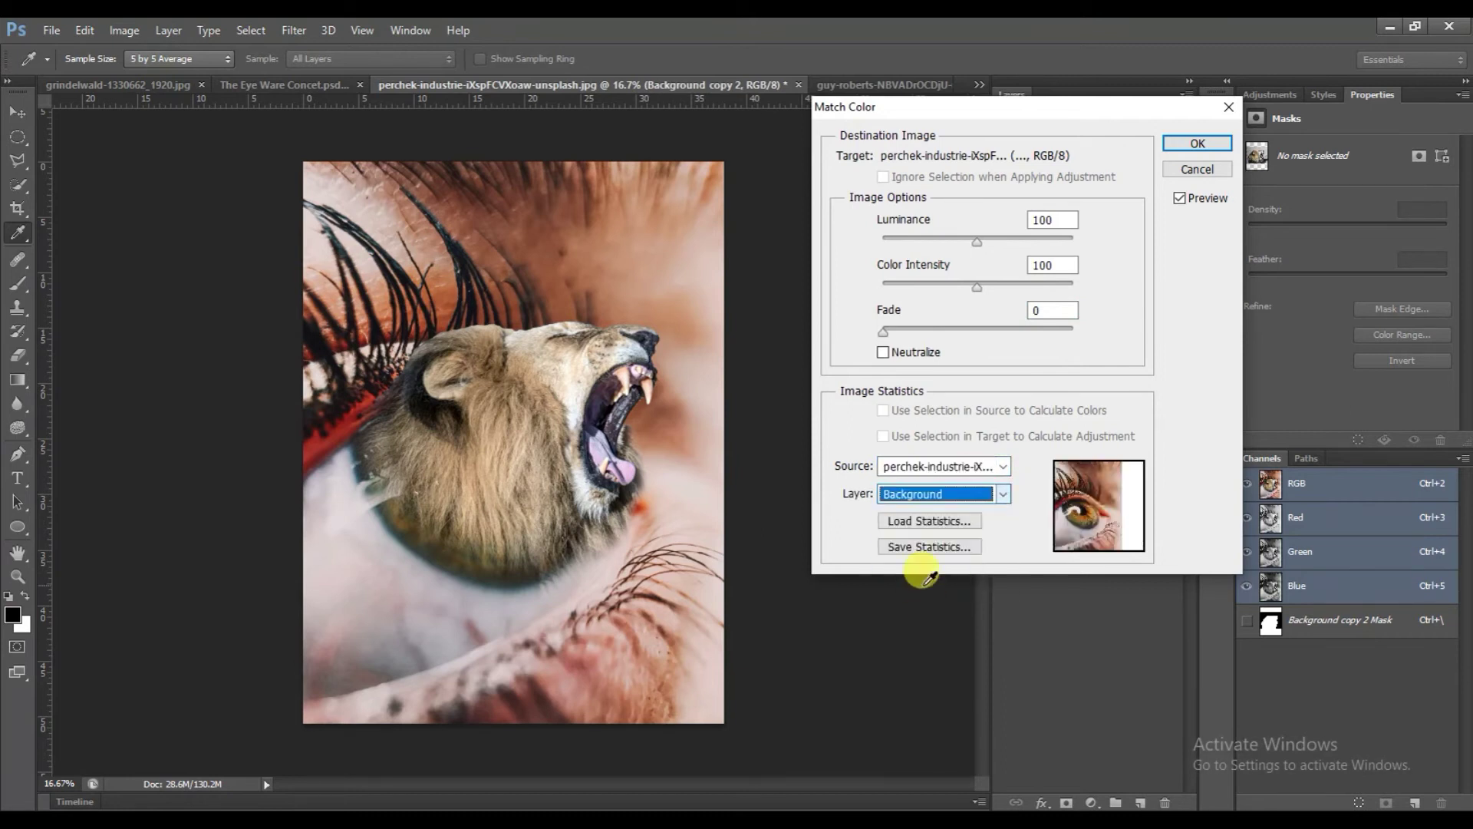
click(920, 285)
drag(920, 290, 927, 291)
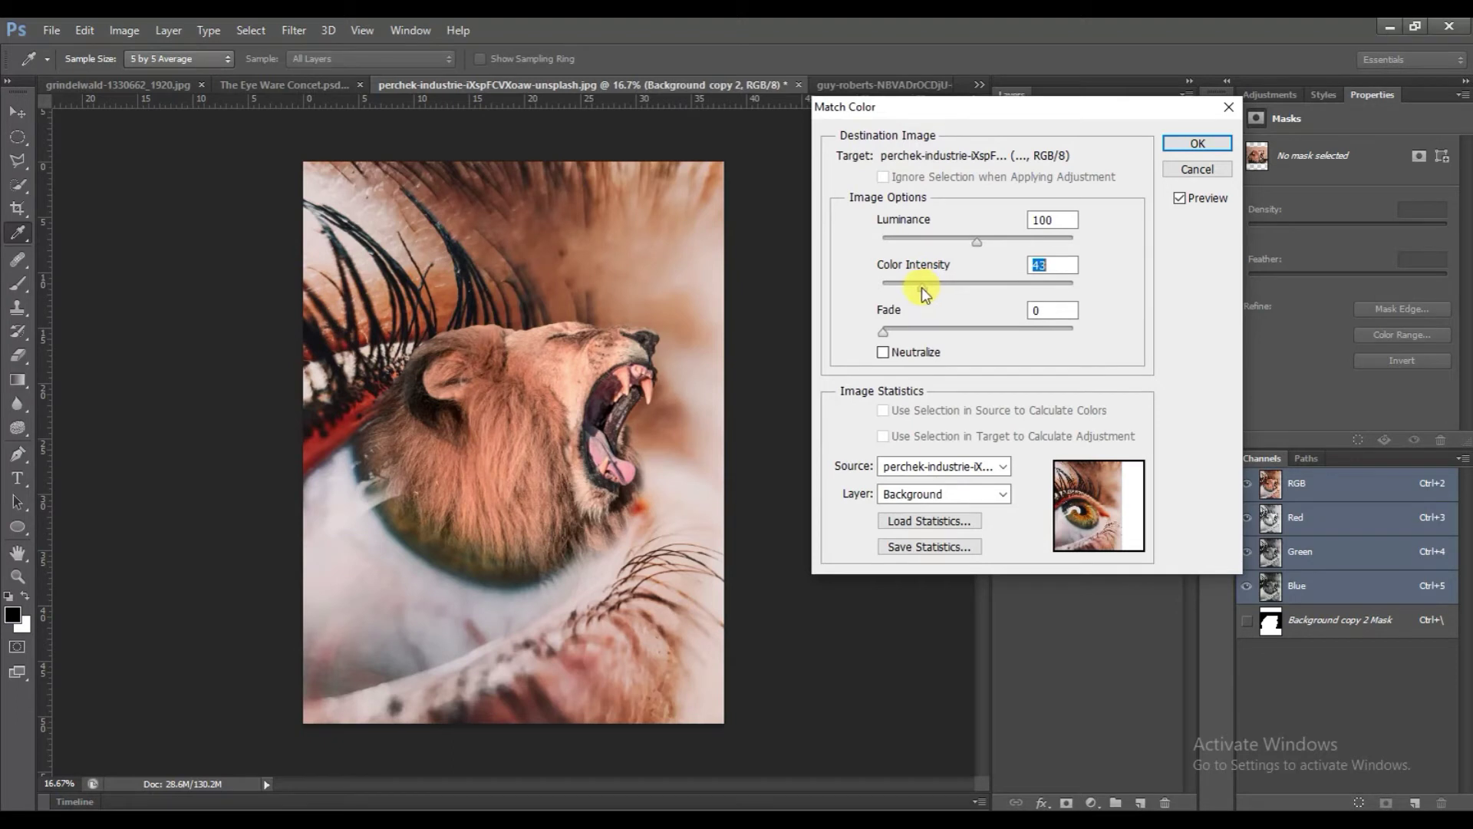
drag(924, 290, 923, 288)
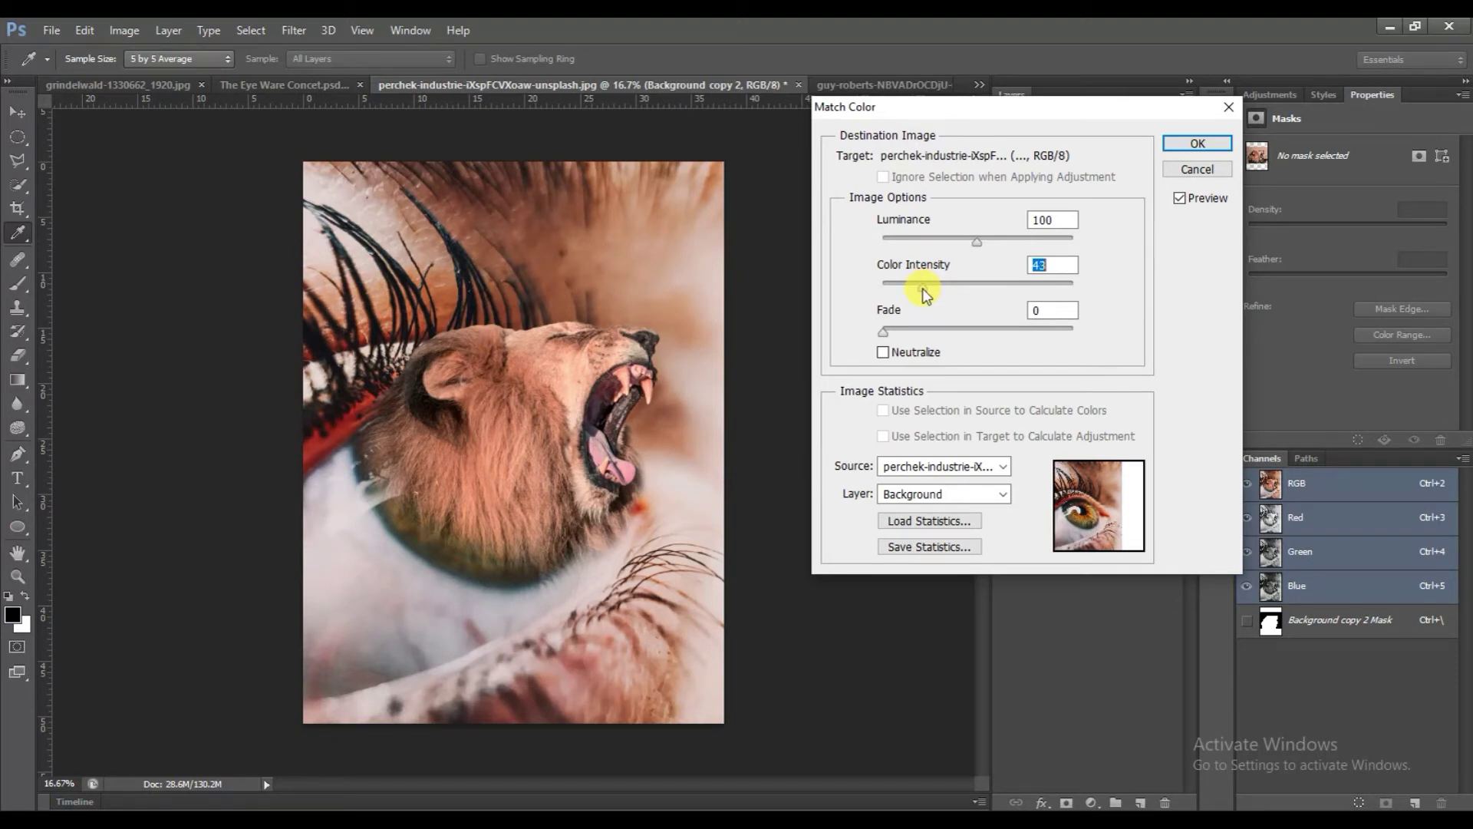
click(1226, 143)
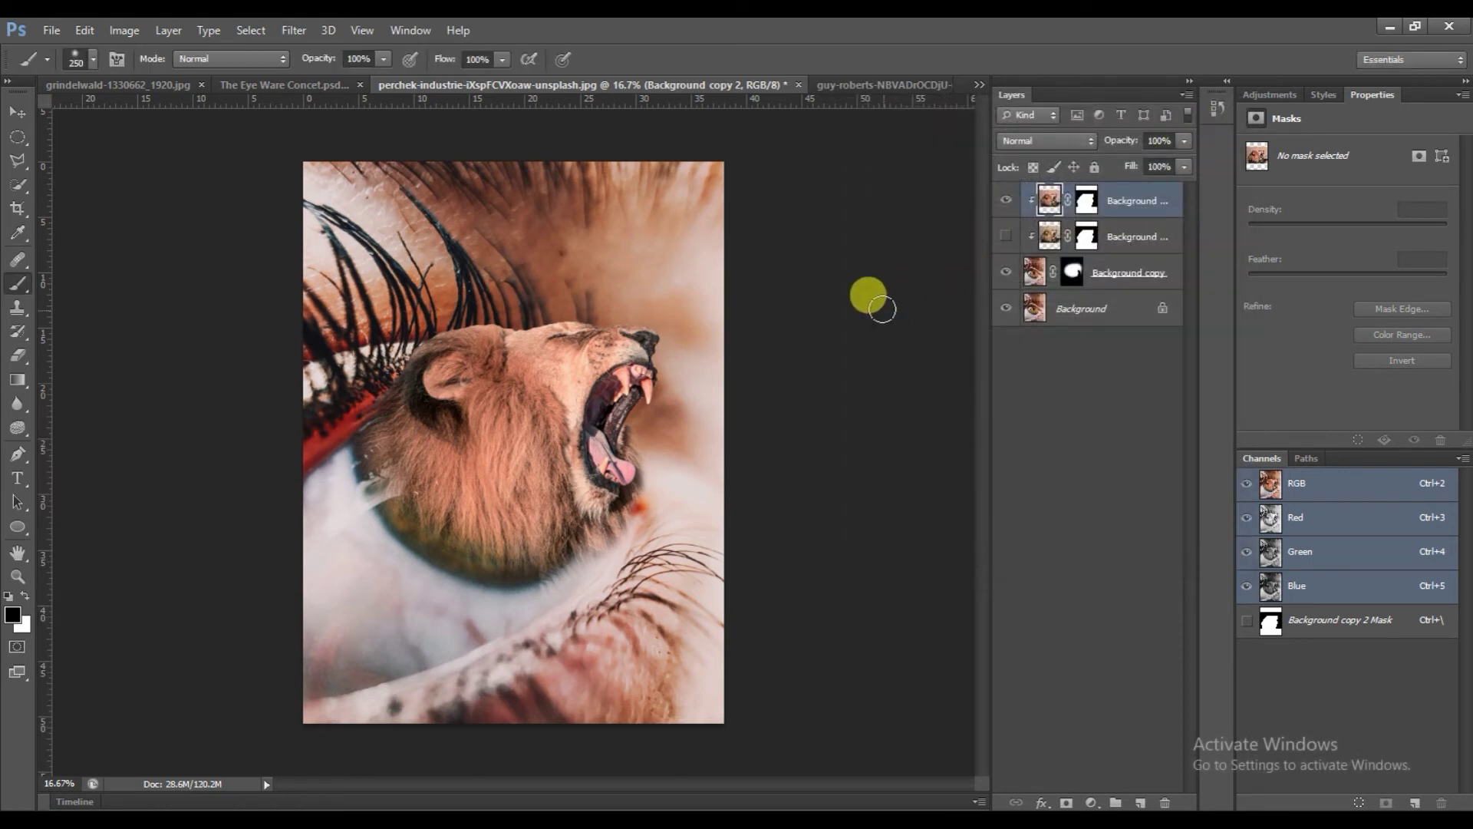
Step: Delete the hidden original lion layer and duplicate the top lion layer as Background copy 3
click(1128, 241)
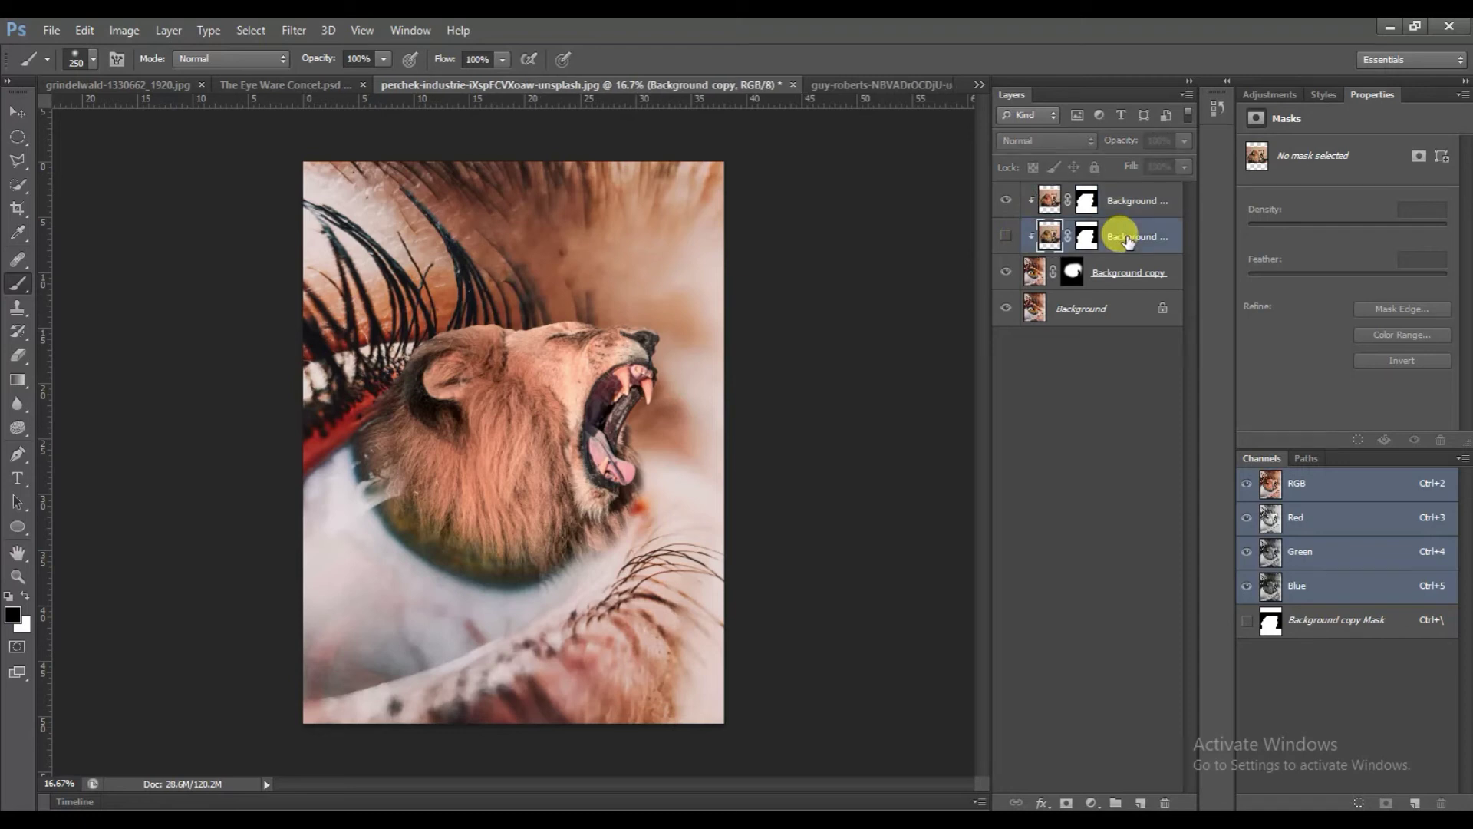
key(Delete)
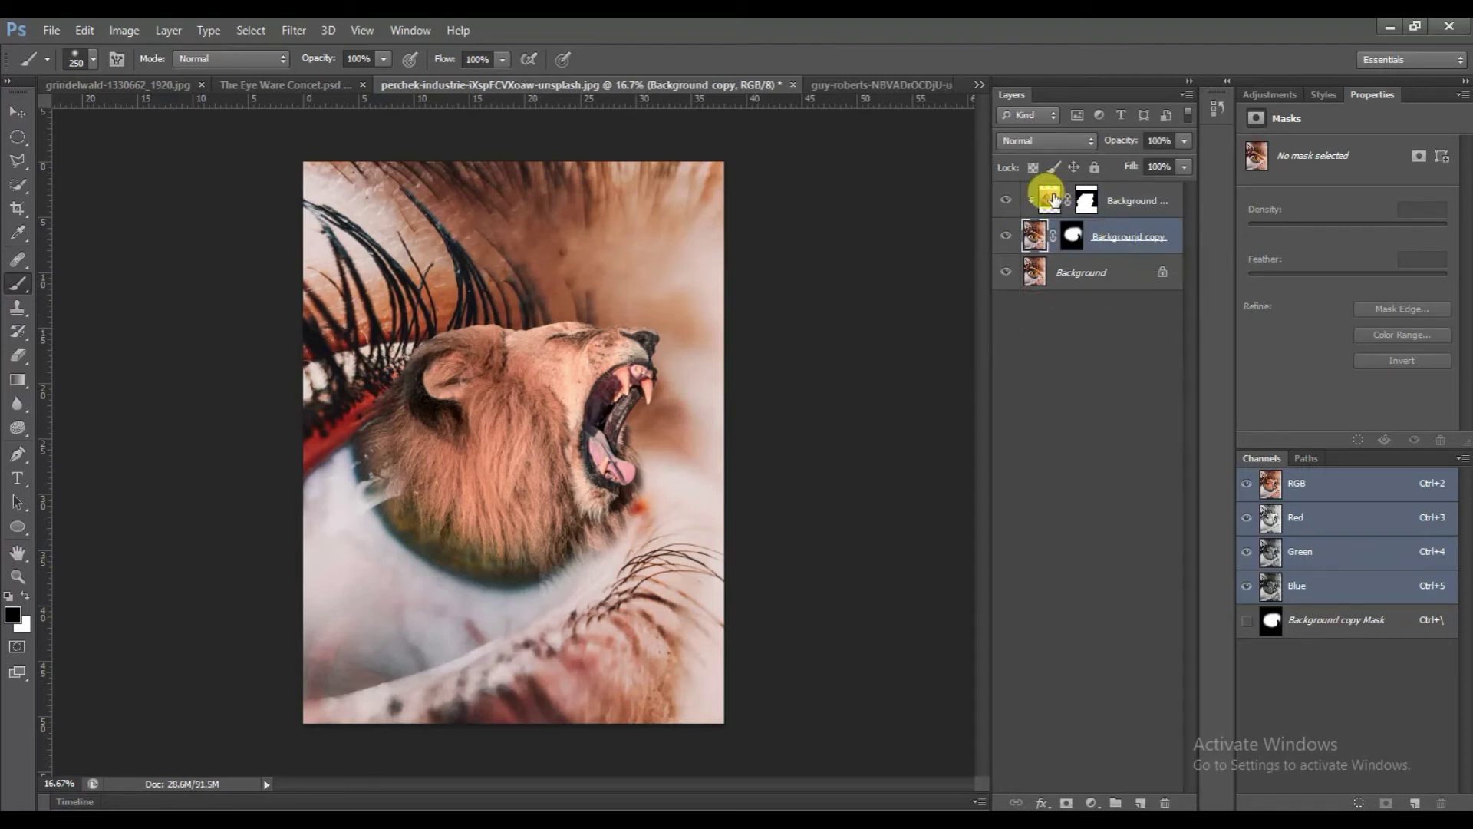
click(1054, 201)
right_click(1054, 201)
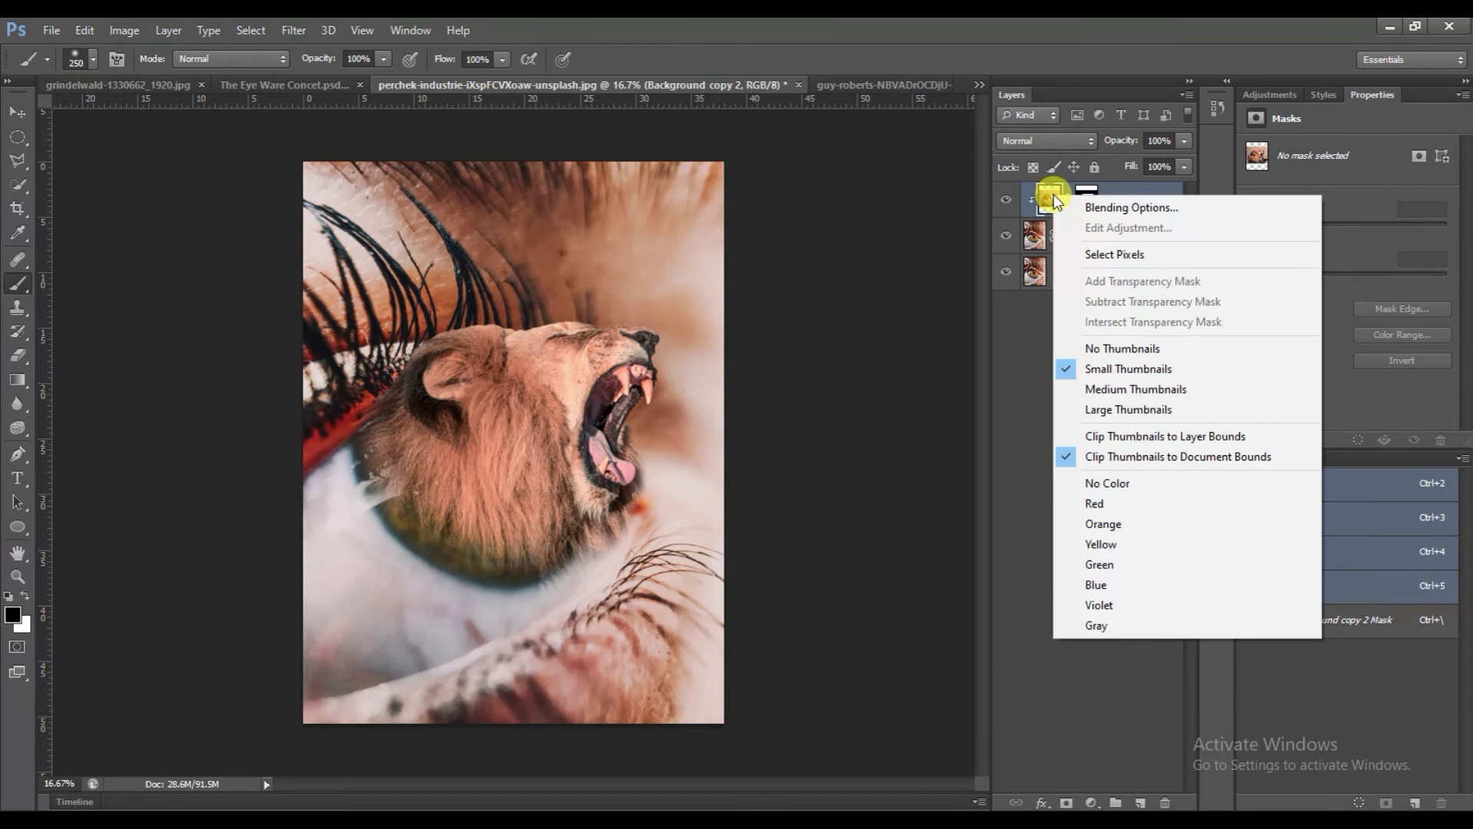
right_click(1120, 185)
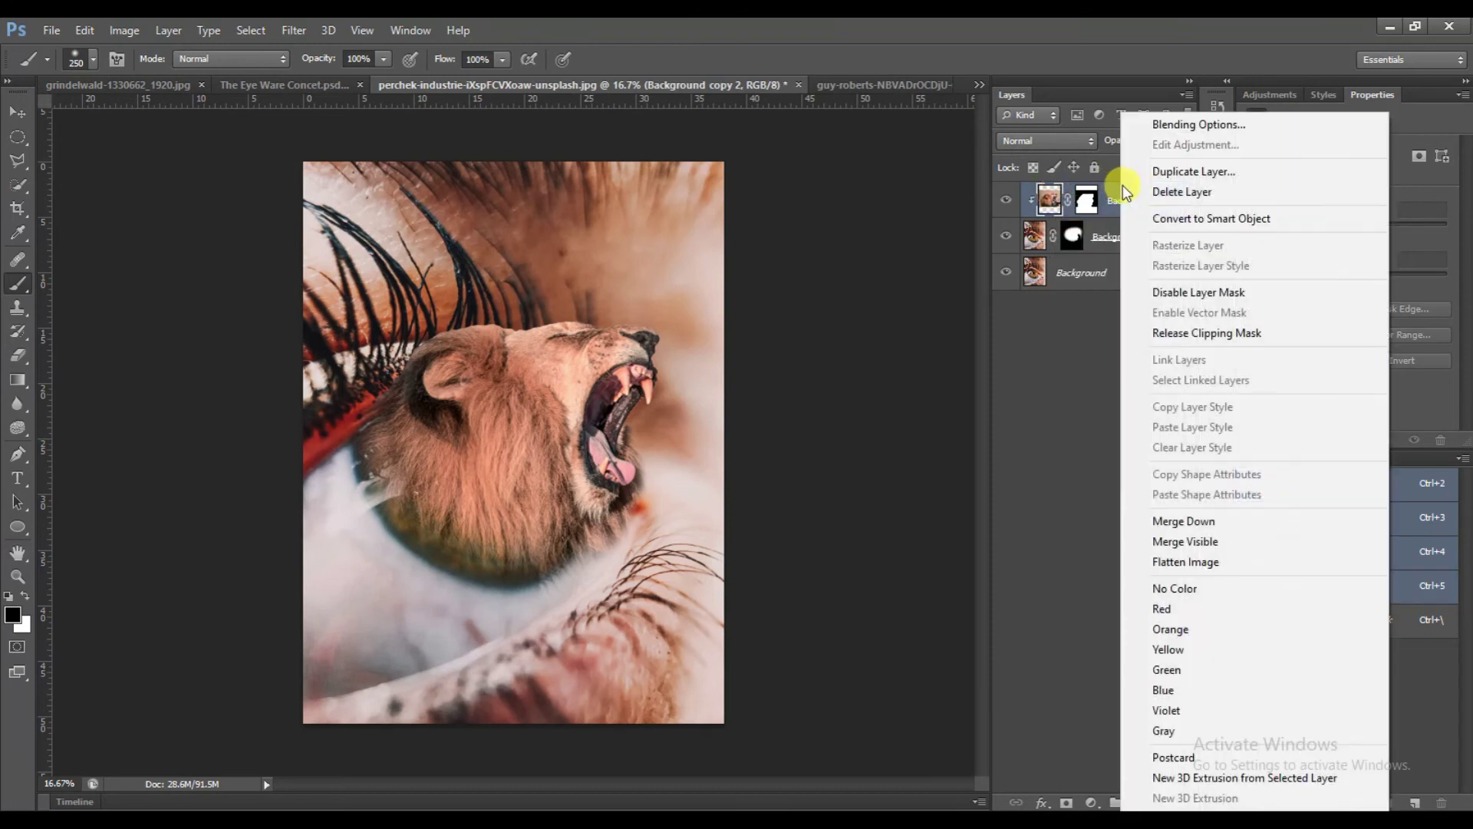
click(1187, 173)
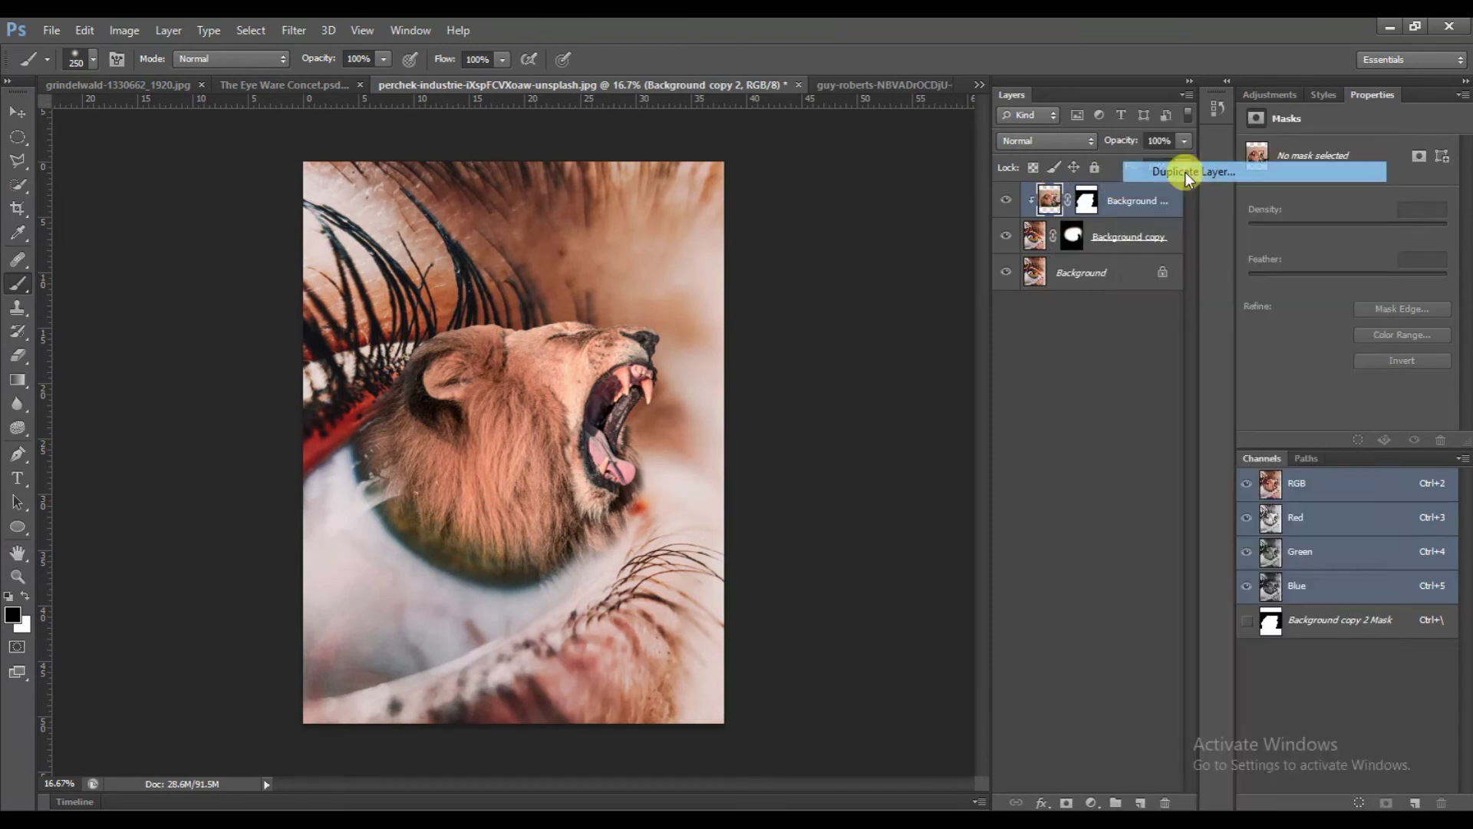
click(897, 264)
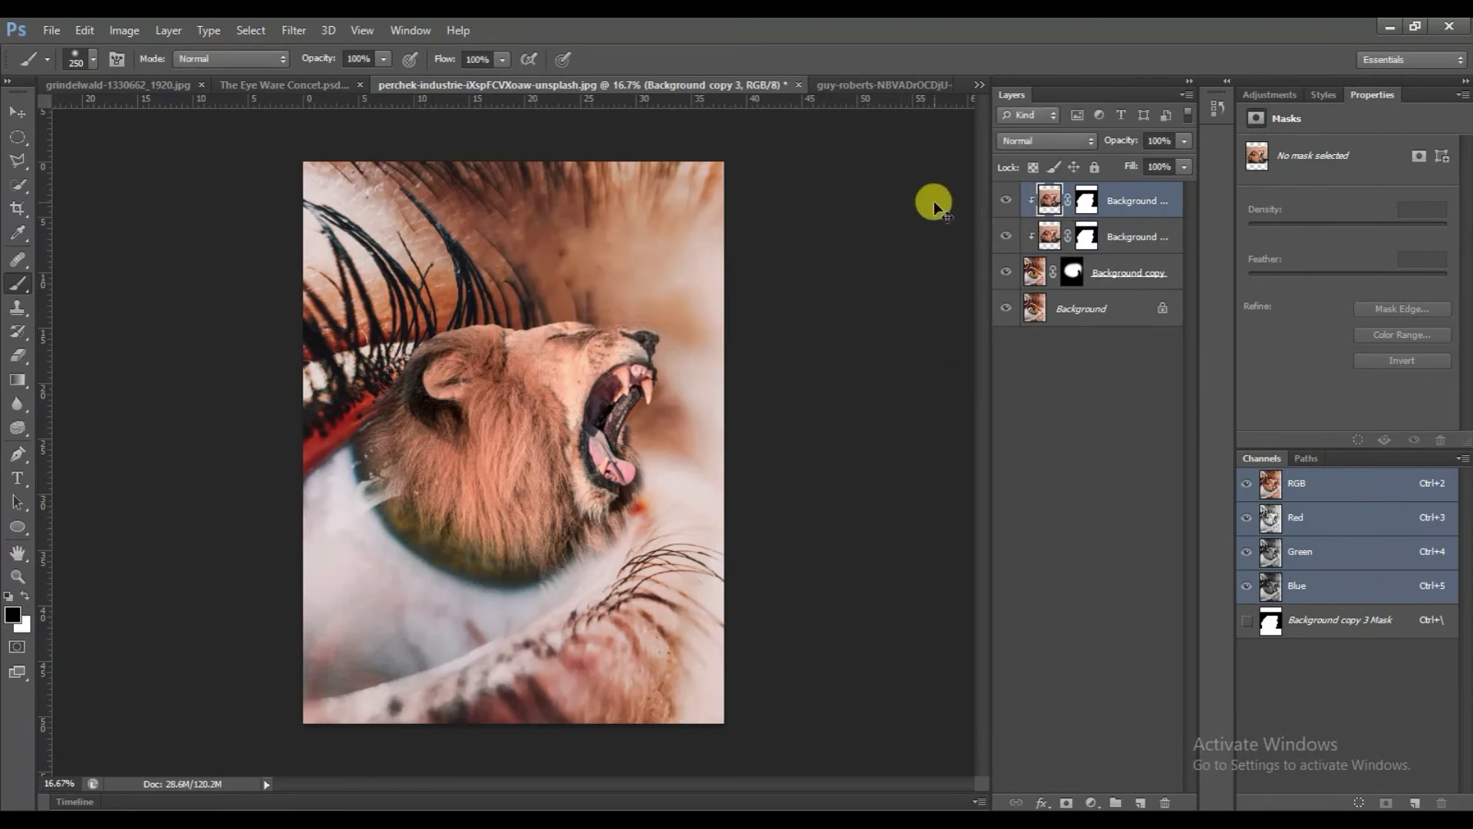
key(ctrl+t)
Step: Rotate the lion copy about 180°, move it down, flip it horizontally, and release its clipping mask
mouse_move(553, 203)
mouse_down()
mouse_move(264, 507)
mouse_move(513, 588)
mouse_up()
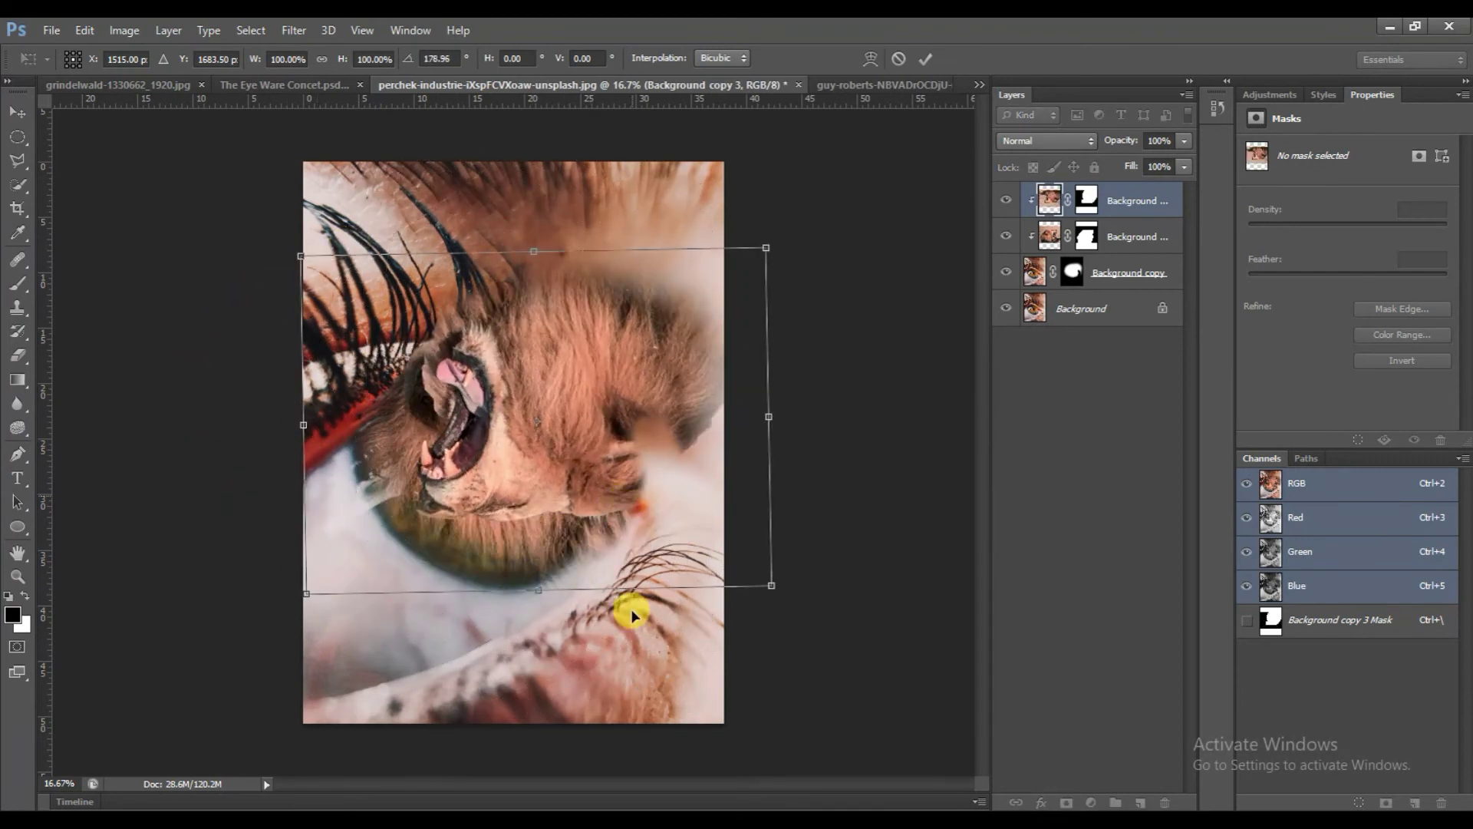
drag(630, 609, 588, 767)
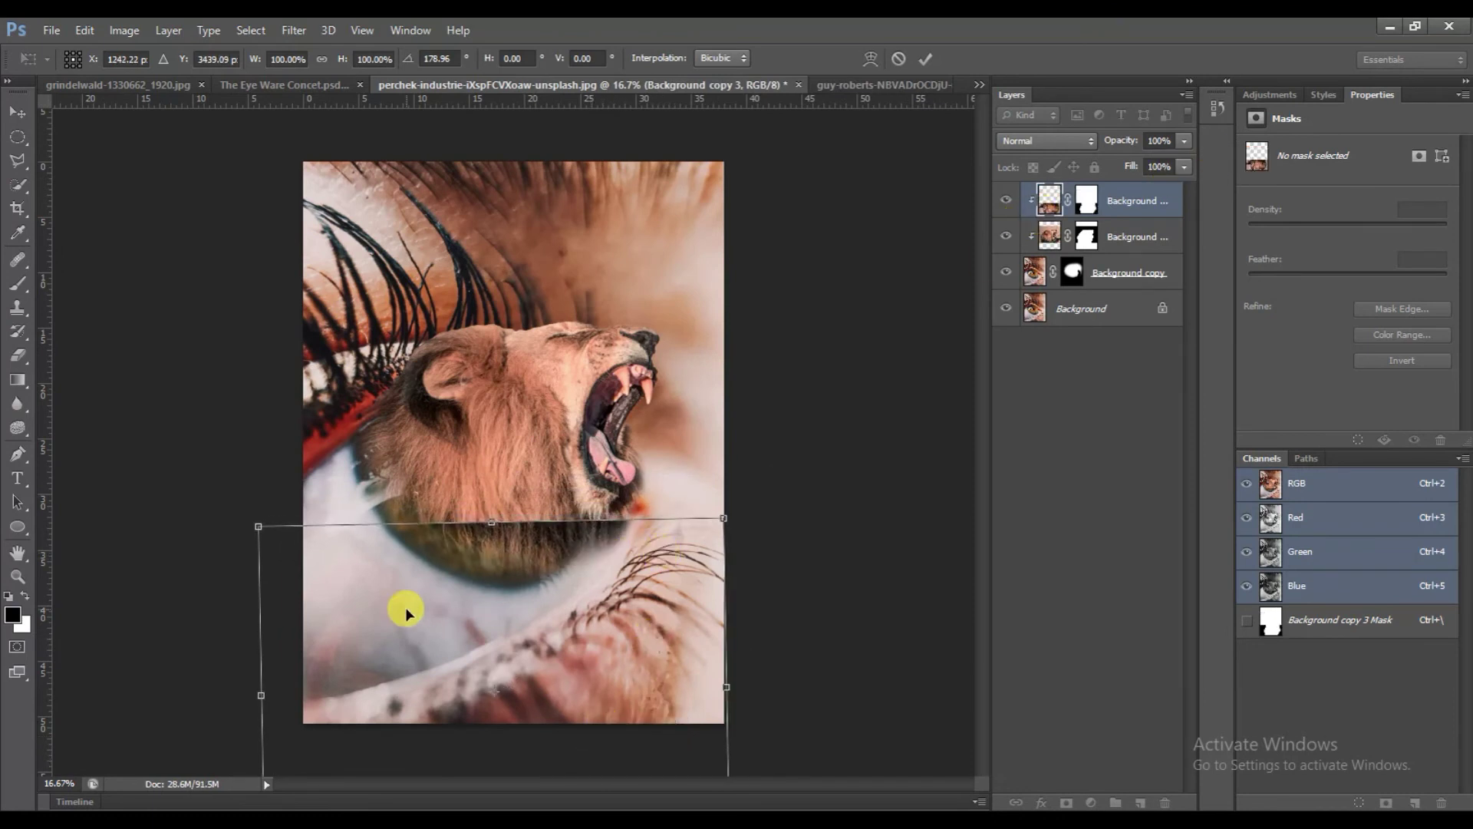
click(85, 30)
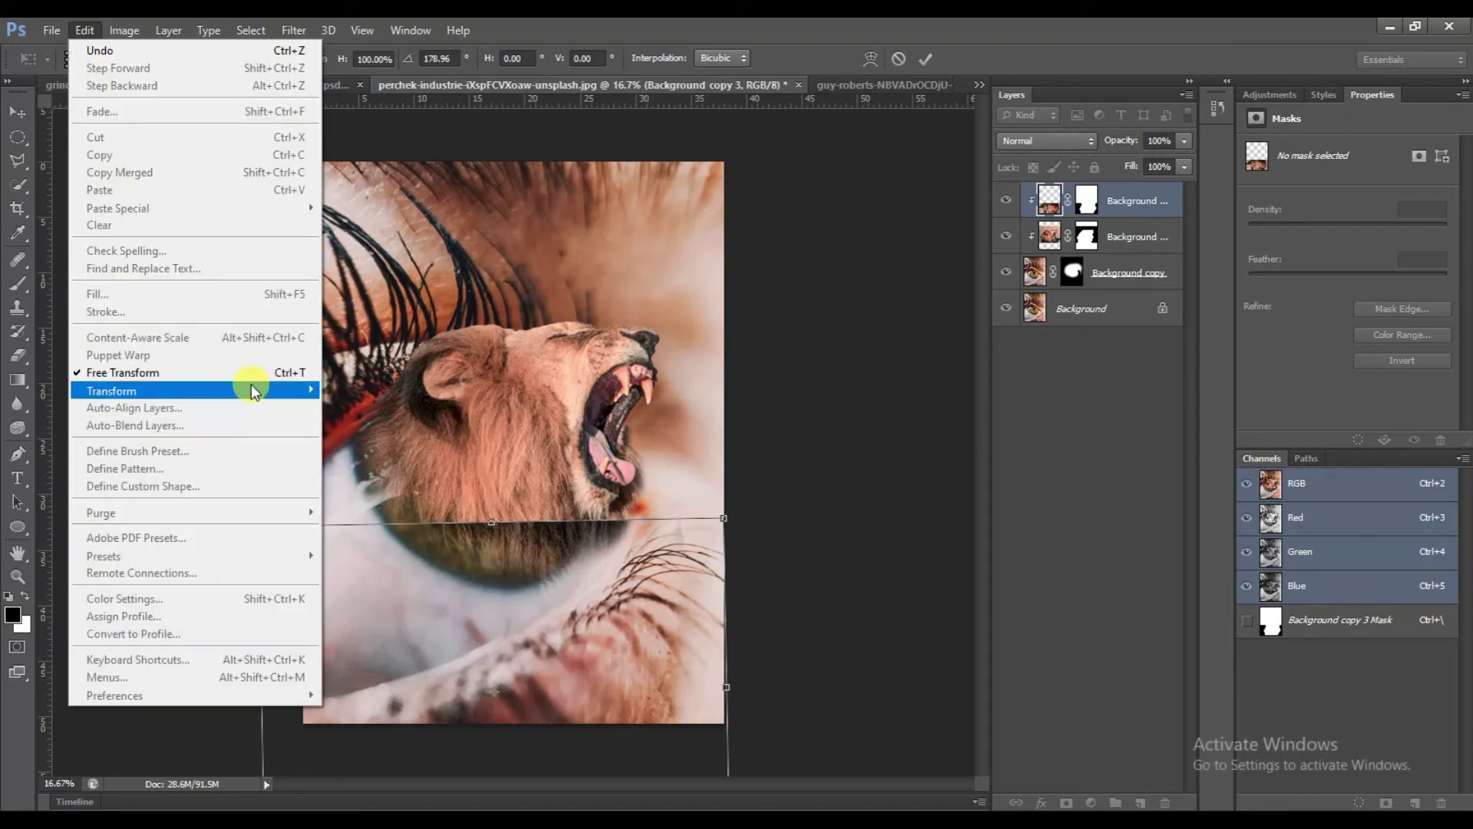
mouse_move(196, 390)
click(403, 596)
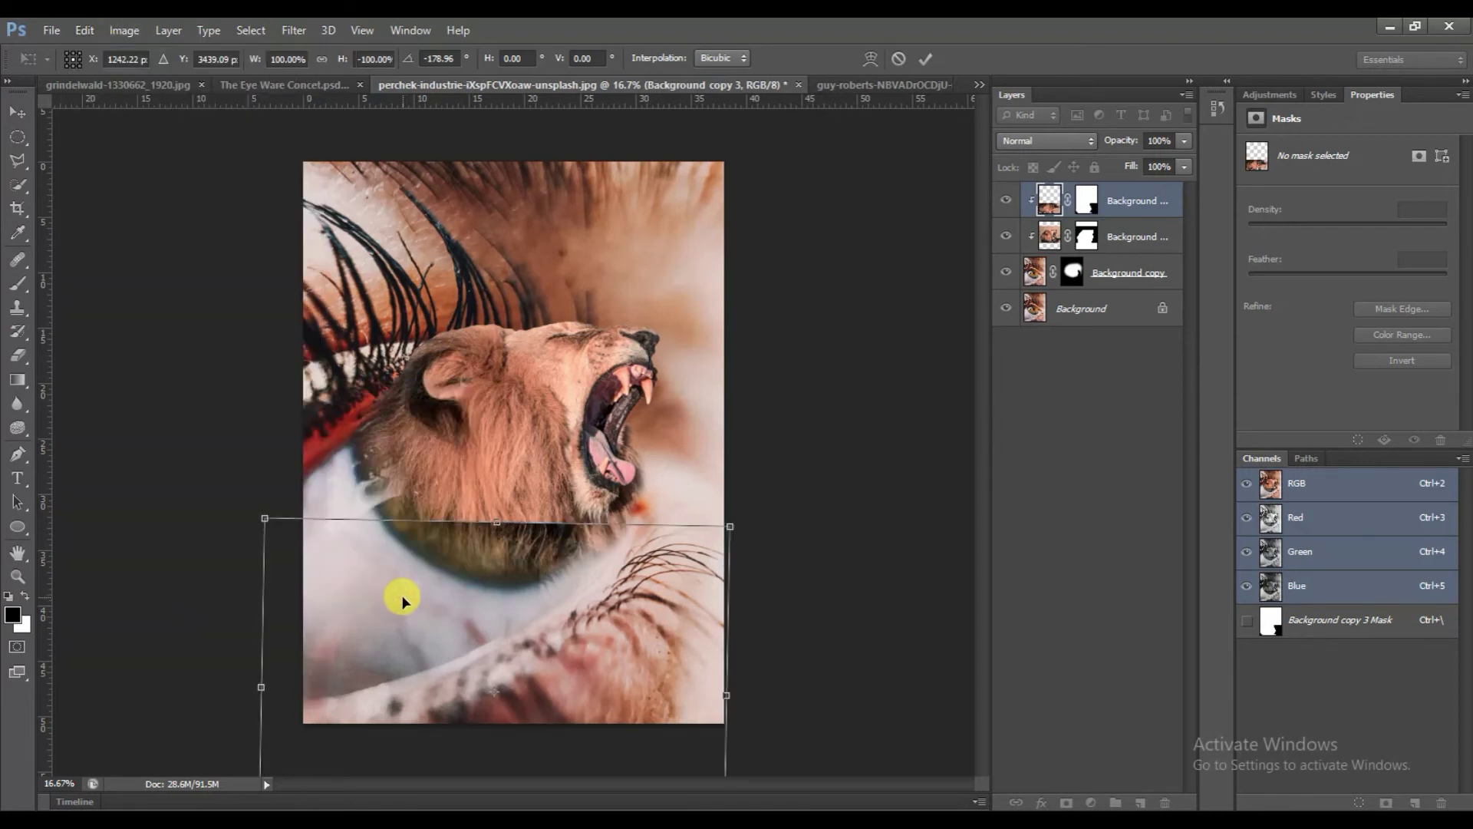
key(b)
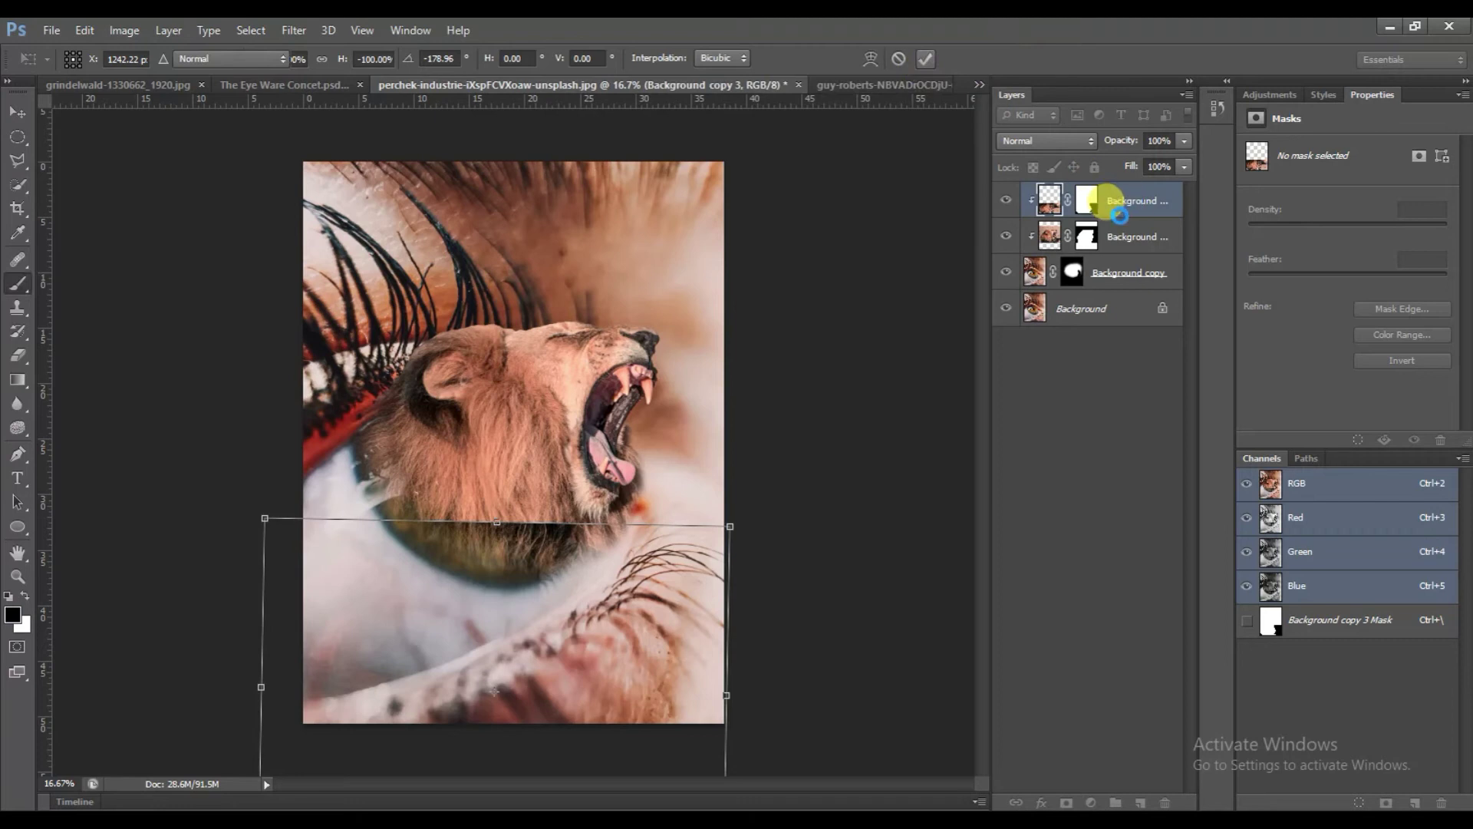
click(1120, 215)
right_click(1134, 202)
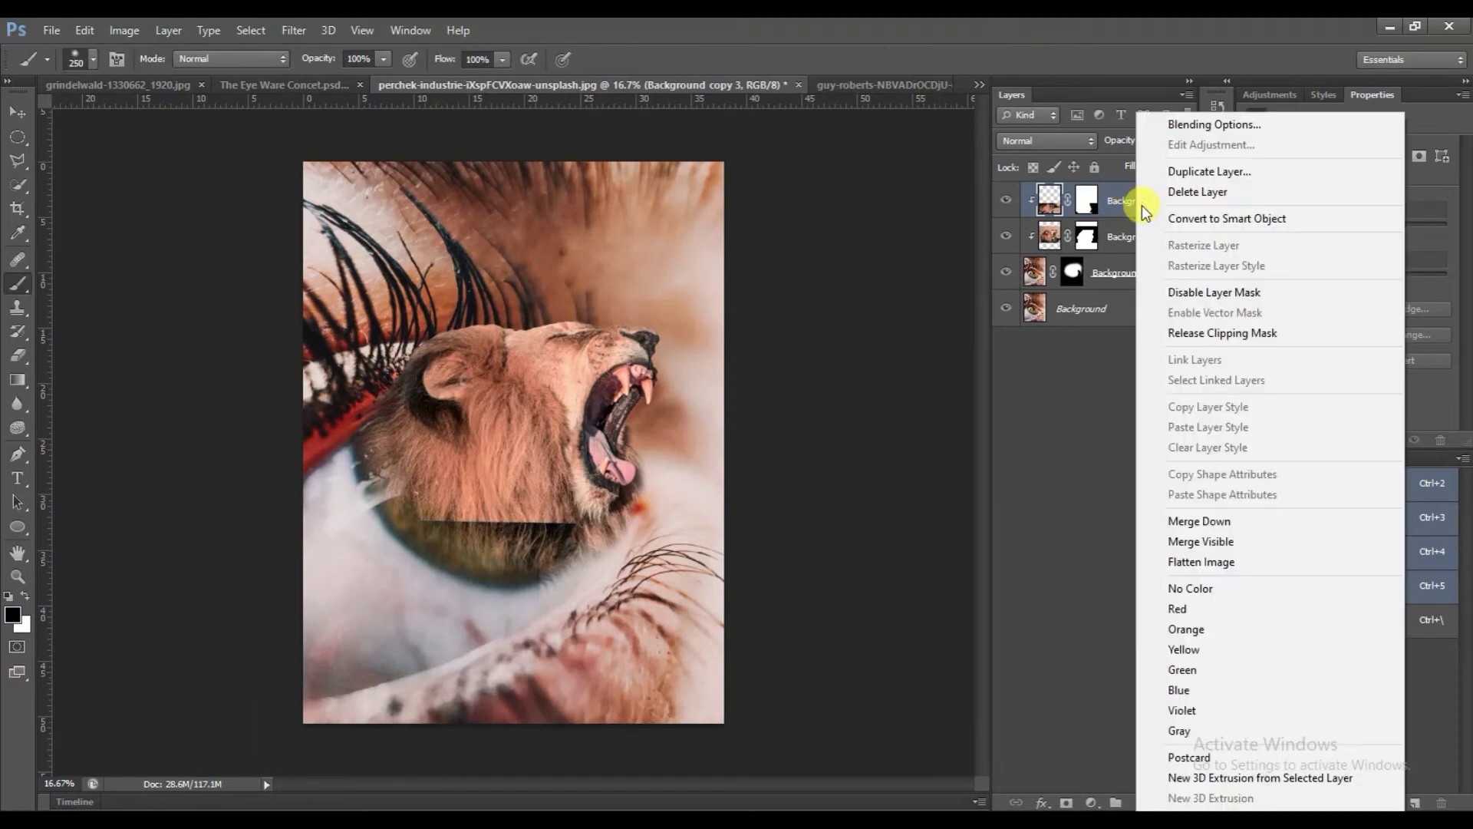
click(1192, 333)
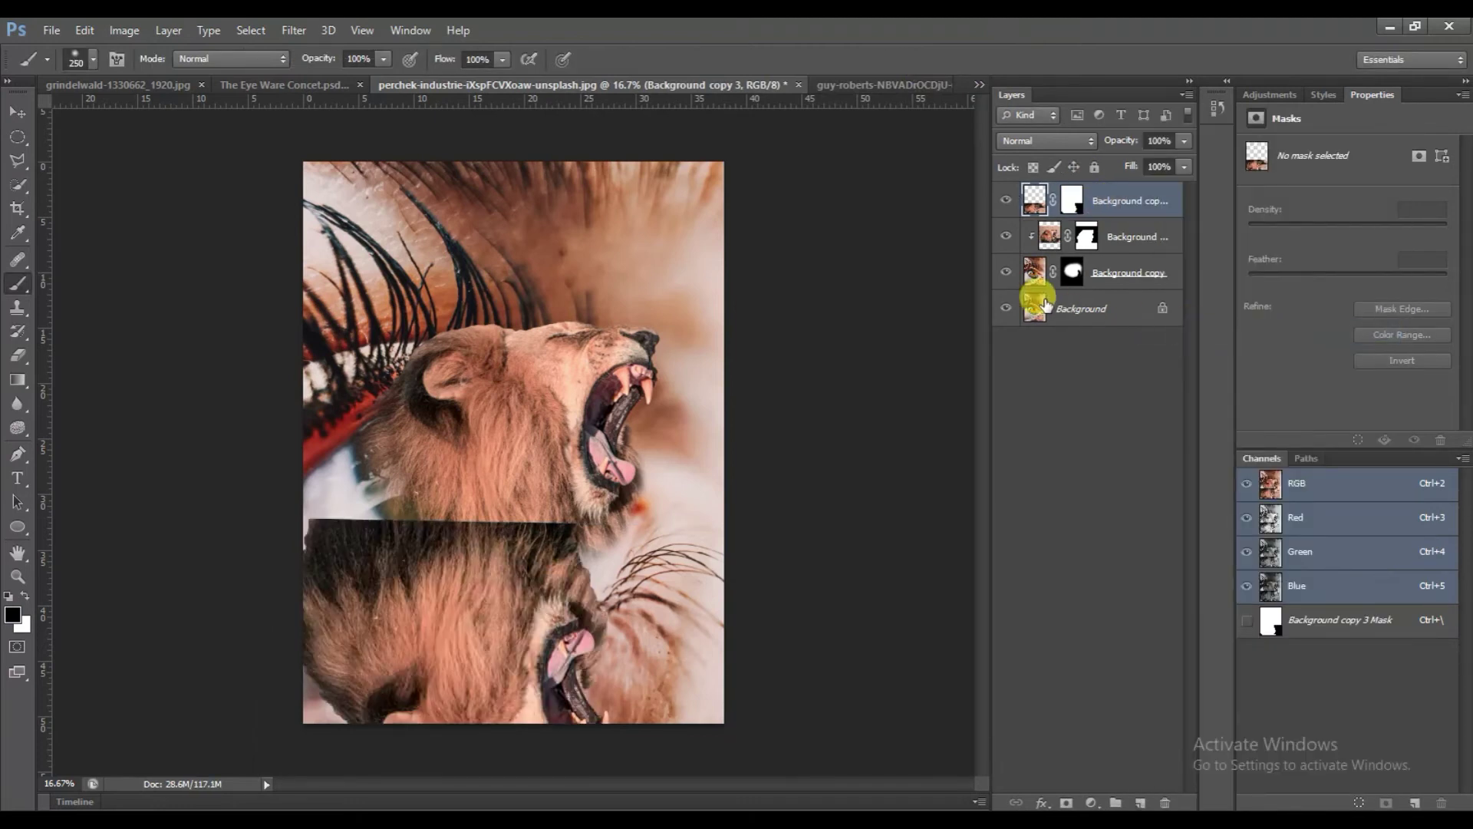
Step: Zoom out and move the flipped lion copy over the lower half of the image
key(ctrl+minus)
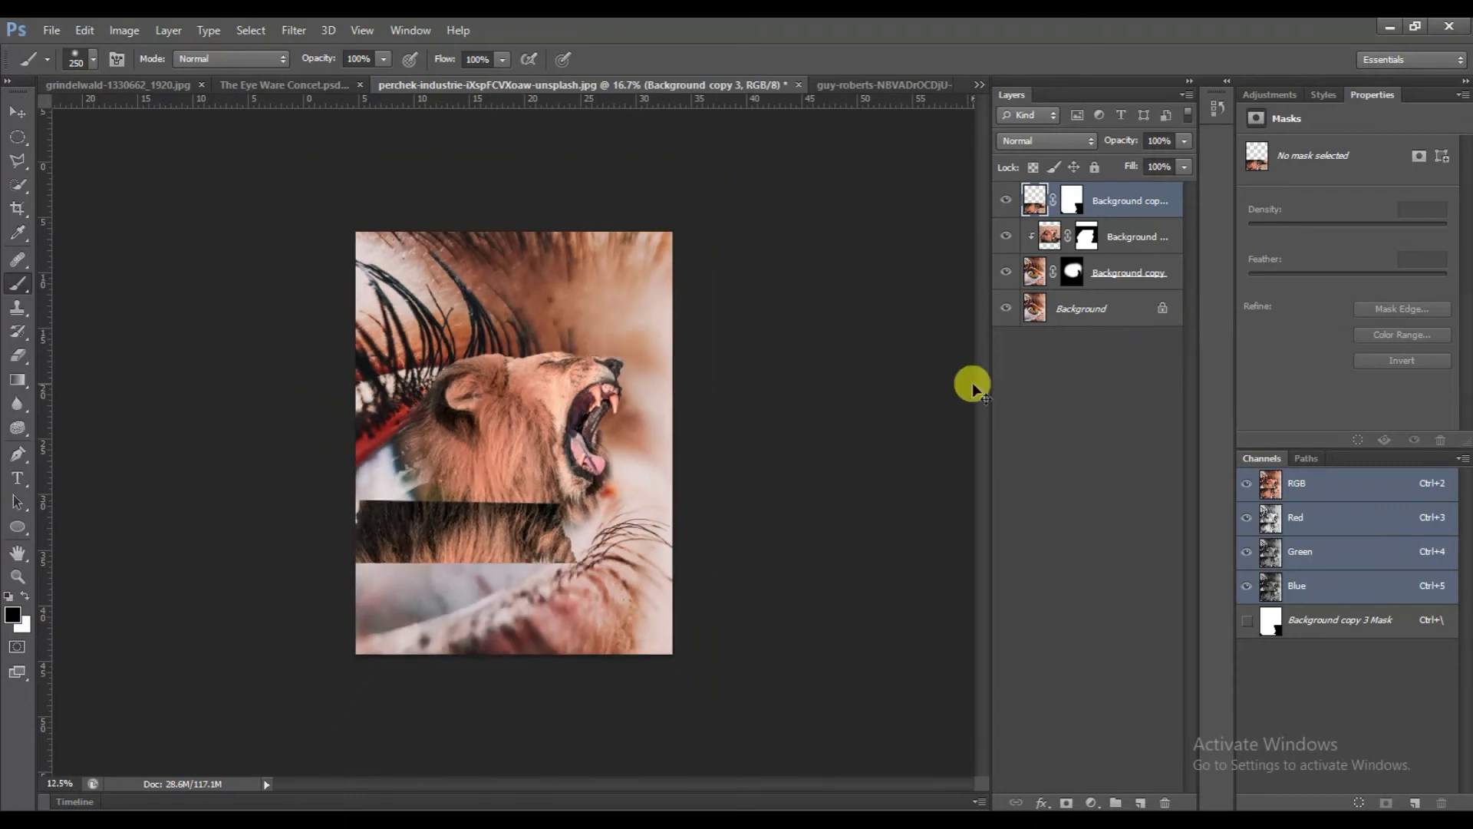
click(27, 108)
mouse_move(500, 592)
mouse_down()
mouse_move(555, 586)
mouse_move(541, 580)
mouse_up()
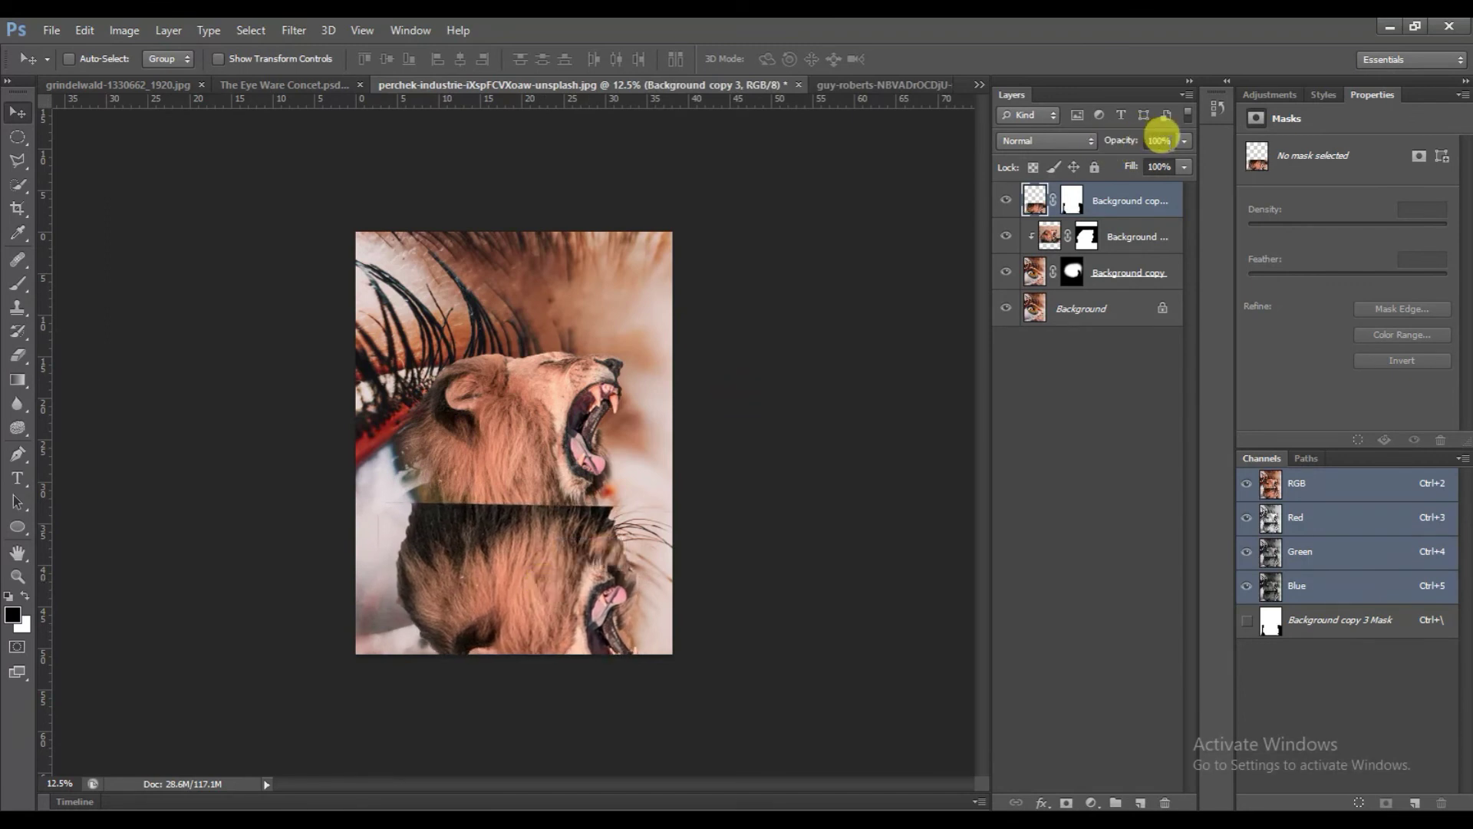
Step: Set the copy's blend mode to Soft Light, trying Overlay first, and target its layer mask
click(1091, 143)
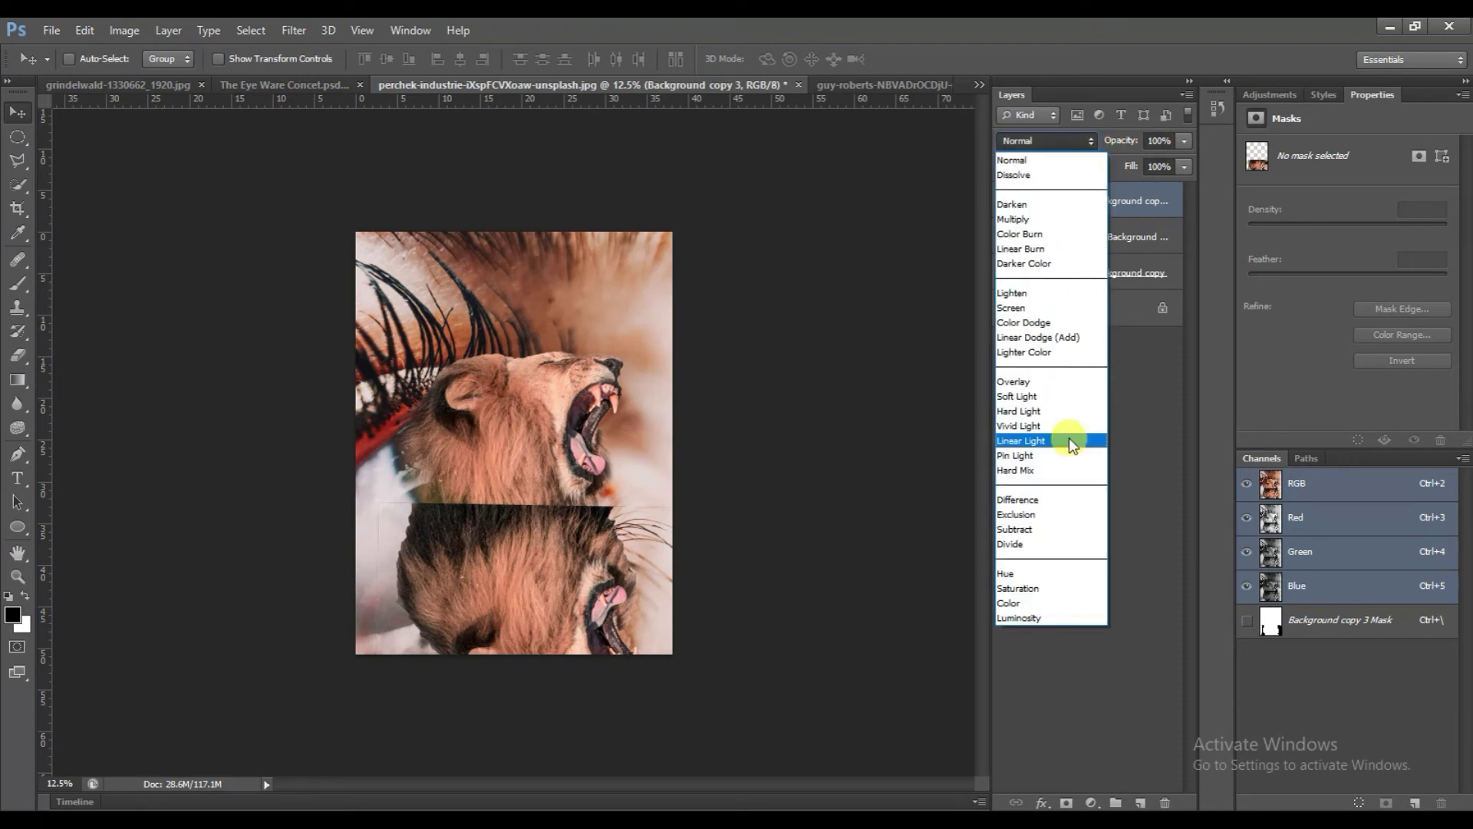
click(1052, 379)
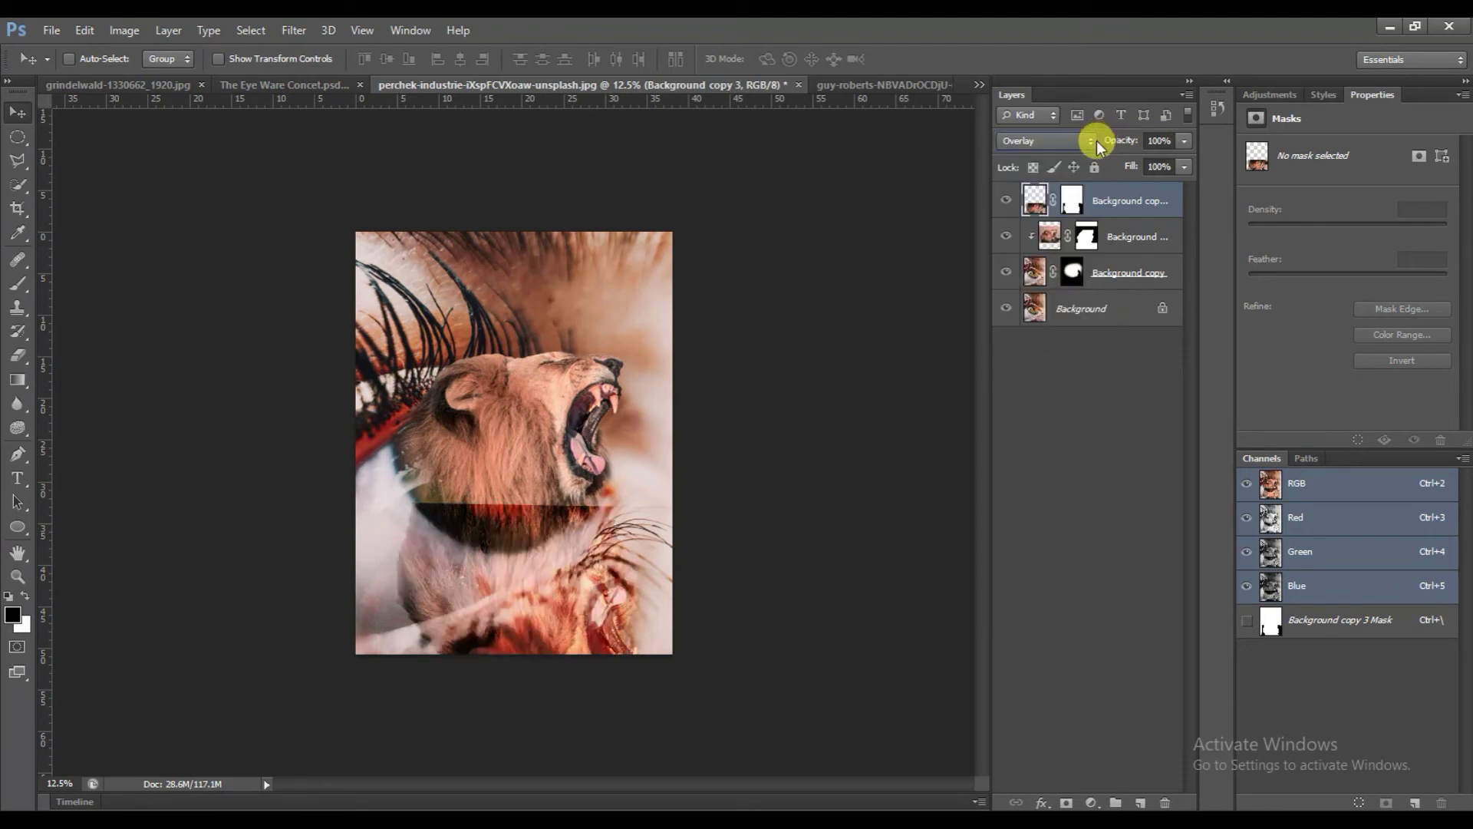
click(1097, 141)
click(1027, 396)
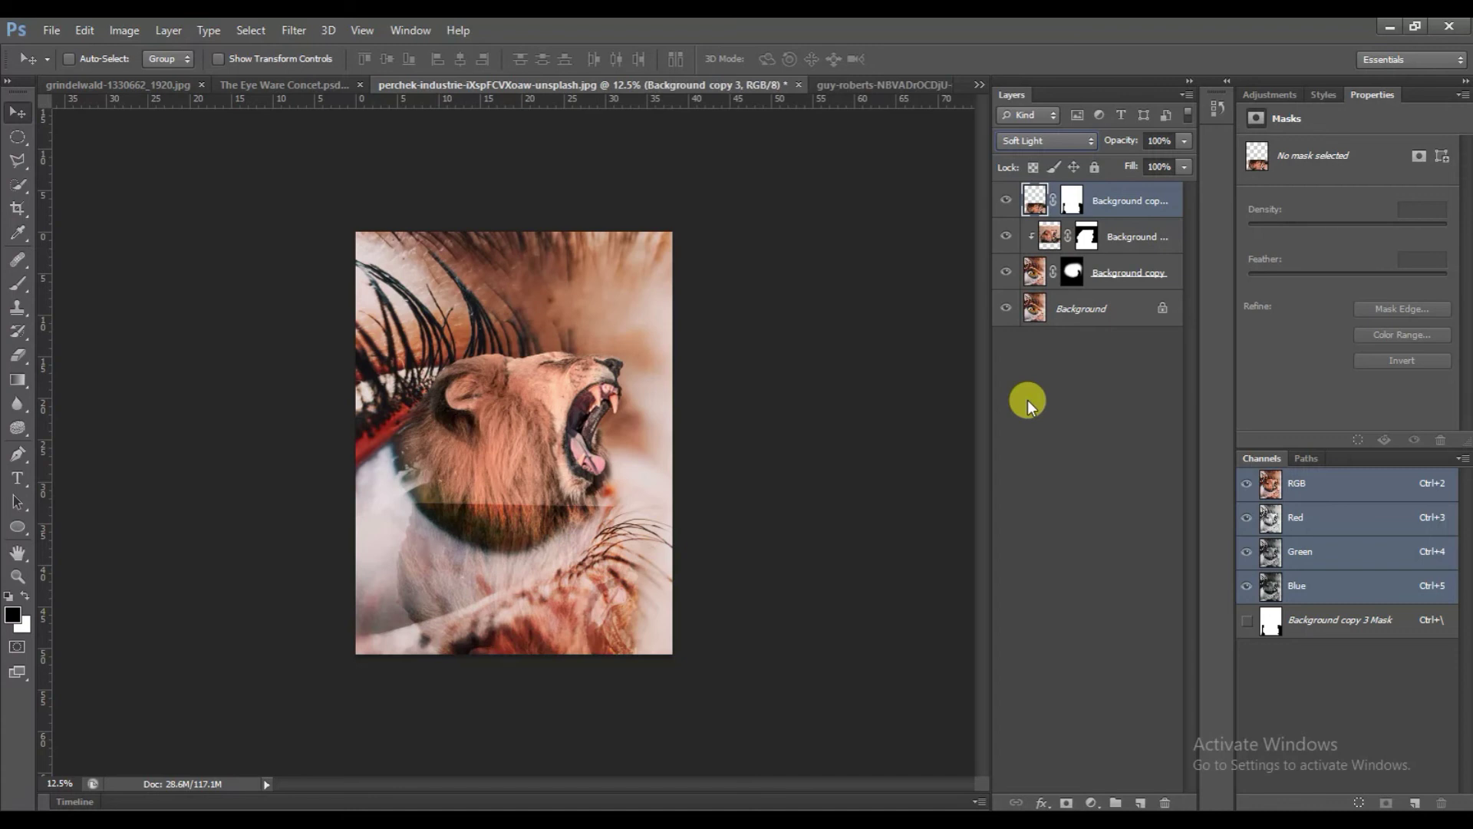
click(1072, 201)
click(18, 283)
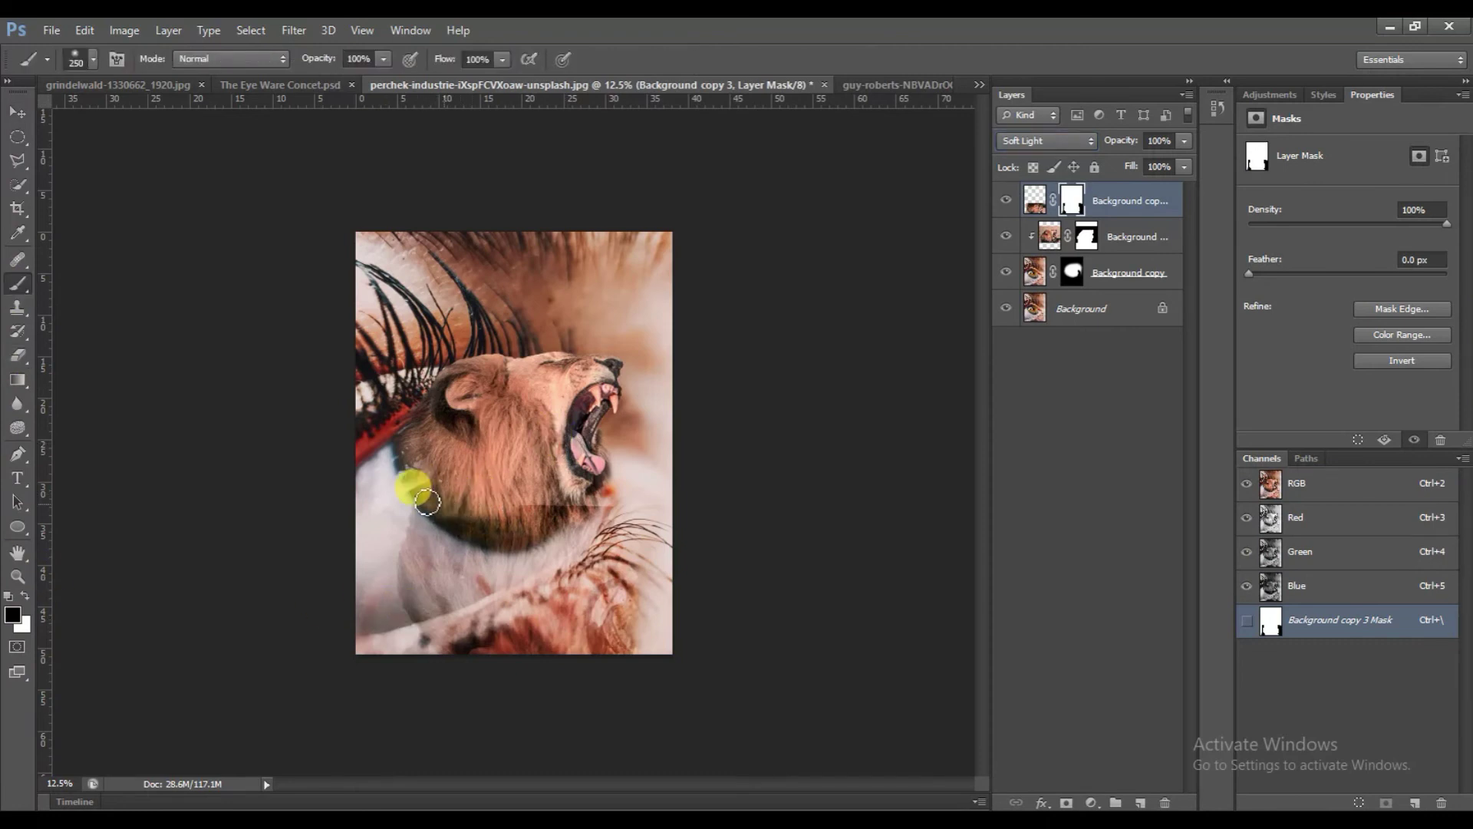
Step: Brush black on the copy's mask over the iris, then switch to the LIMITED EDITION LOGO.png document
mouse_move(435, 504)
mouse_down()
mouse_move(526, 526)
mouse_move(533, 504)
mouse_move(514, 541)
mouse_move(595, 499)
mouse_move(625, 573)
mouse_move(513, 678)
mouse_move(634, 573)
mouse_move(579, 572)
mouse_move(431, 650)
mouse_move(587, 551)
mouse_move(436, 639)
mouse_move(375, 615)
mouse_move(362, 440)
mouse_move(868, 299)
mouse_up()
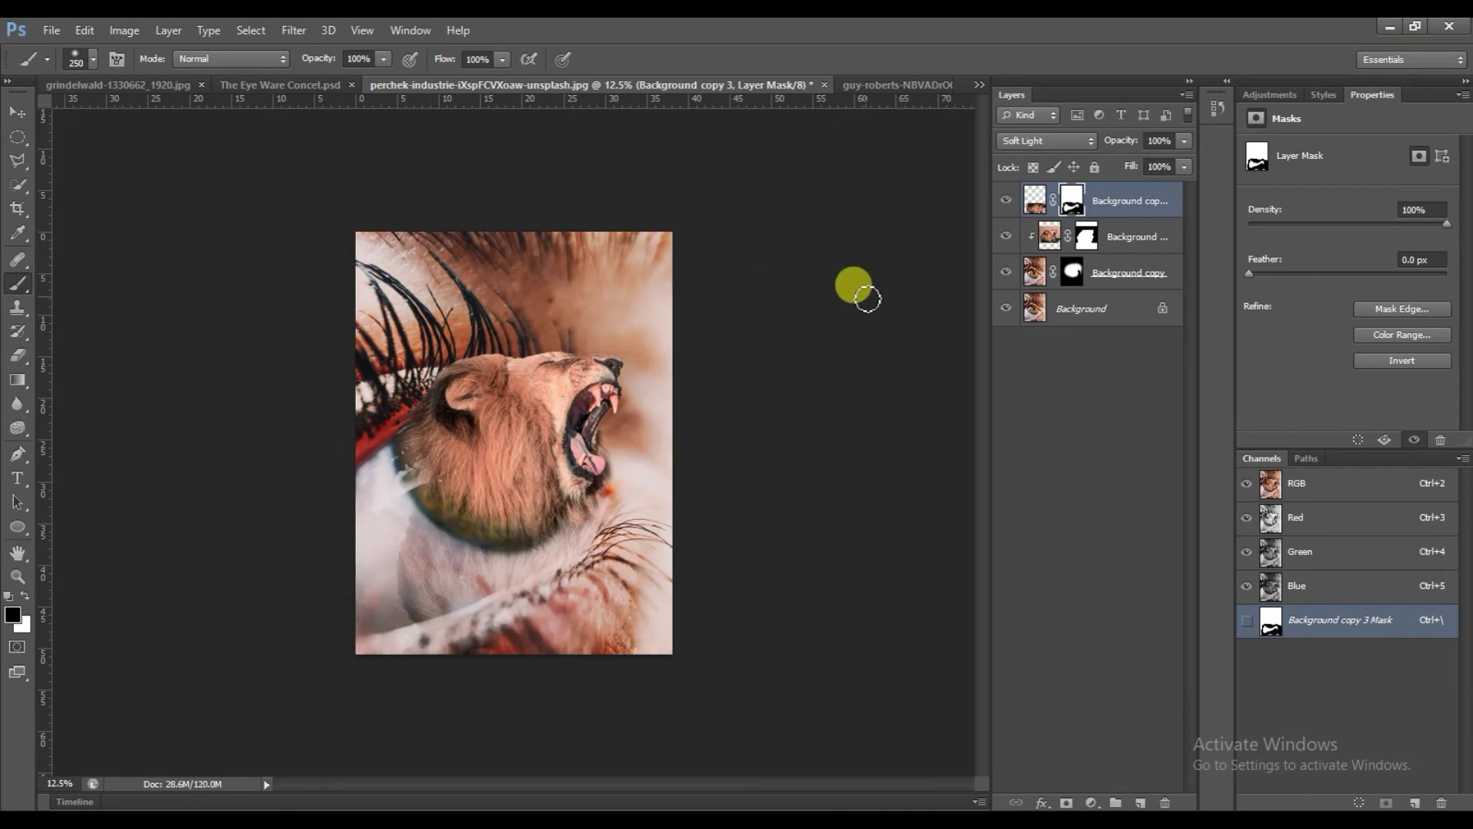
click(760, 95)
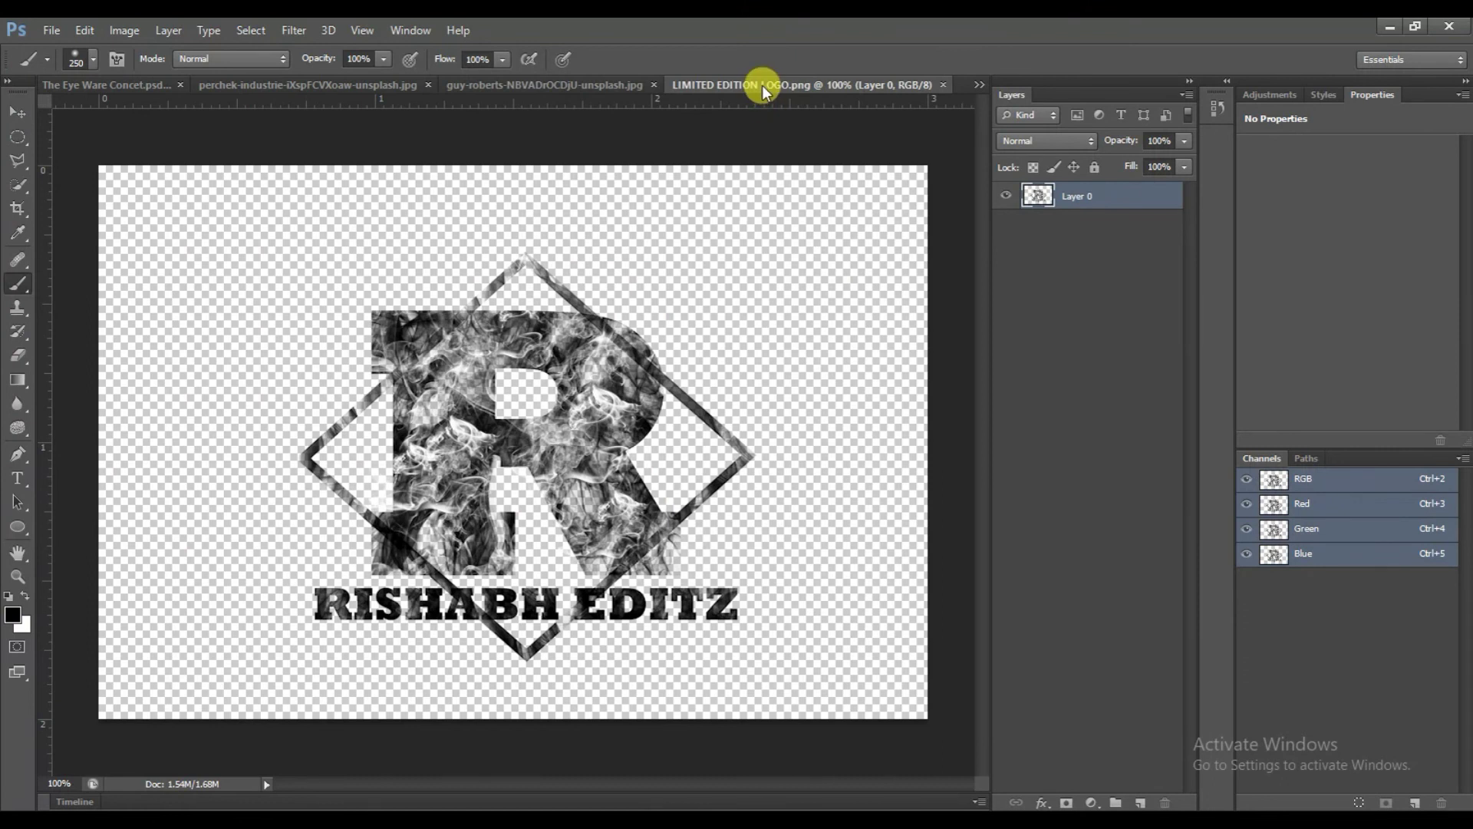
Step: Drag the logo layer into the lion-eye composite and place it in the top-right corner
drag(762, 85, 765, 145)
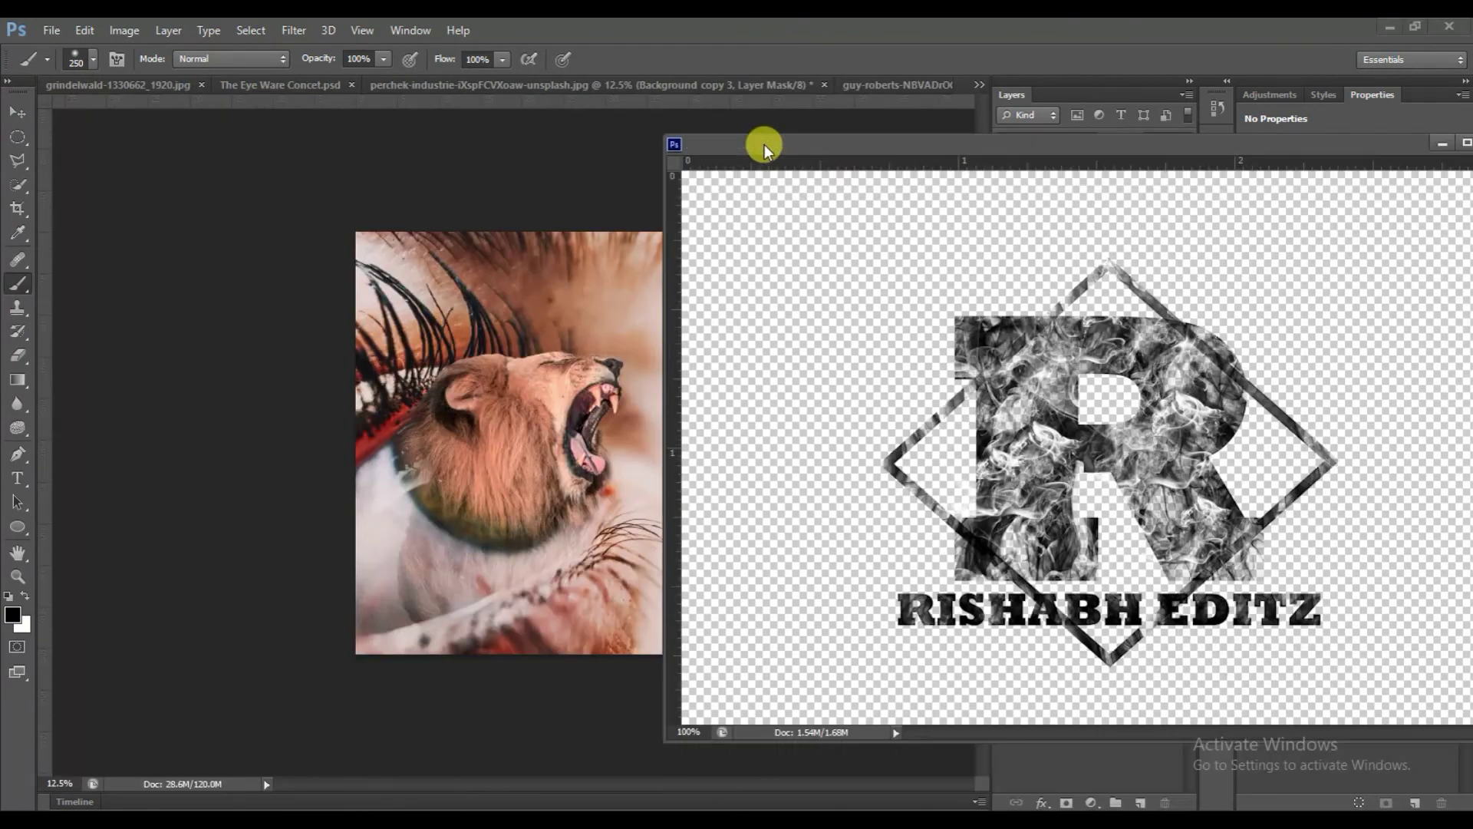
click(18, 112)
drag(1039, 378, 454, 418)
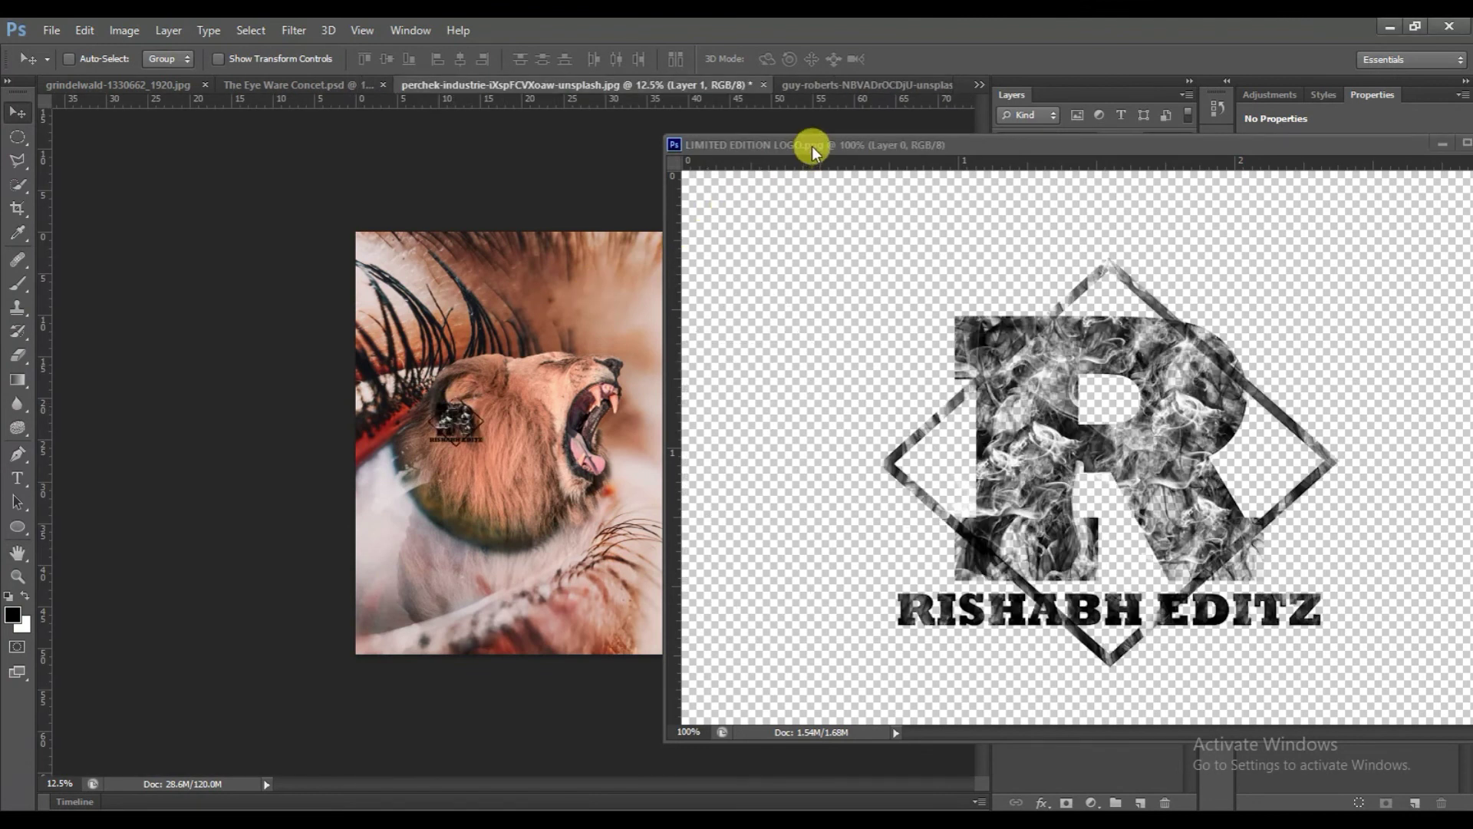
drag(812, 145, 785, 81)
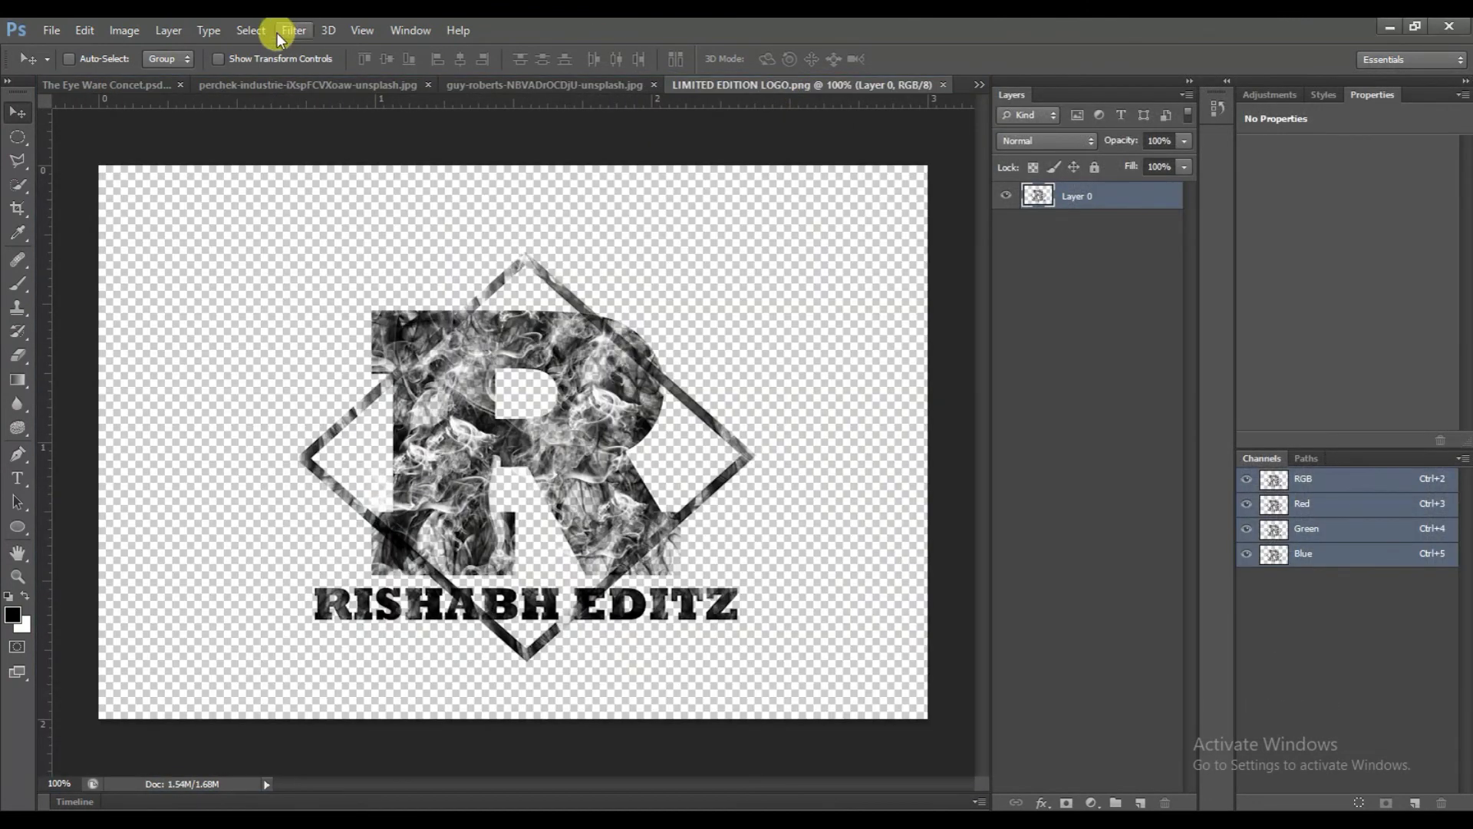
click(273, 84)
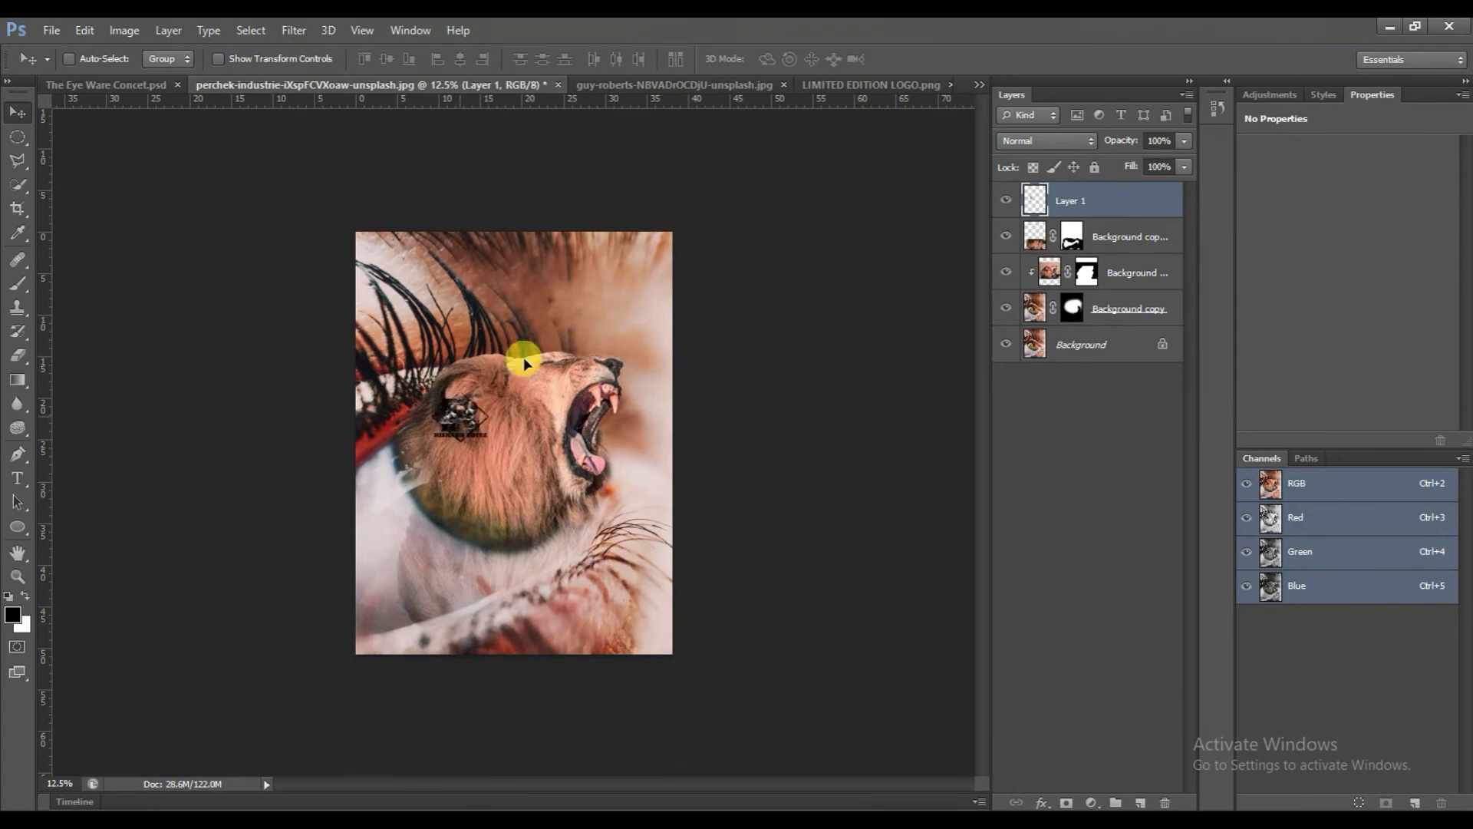
drag(523, 357, 647, 261)
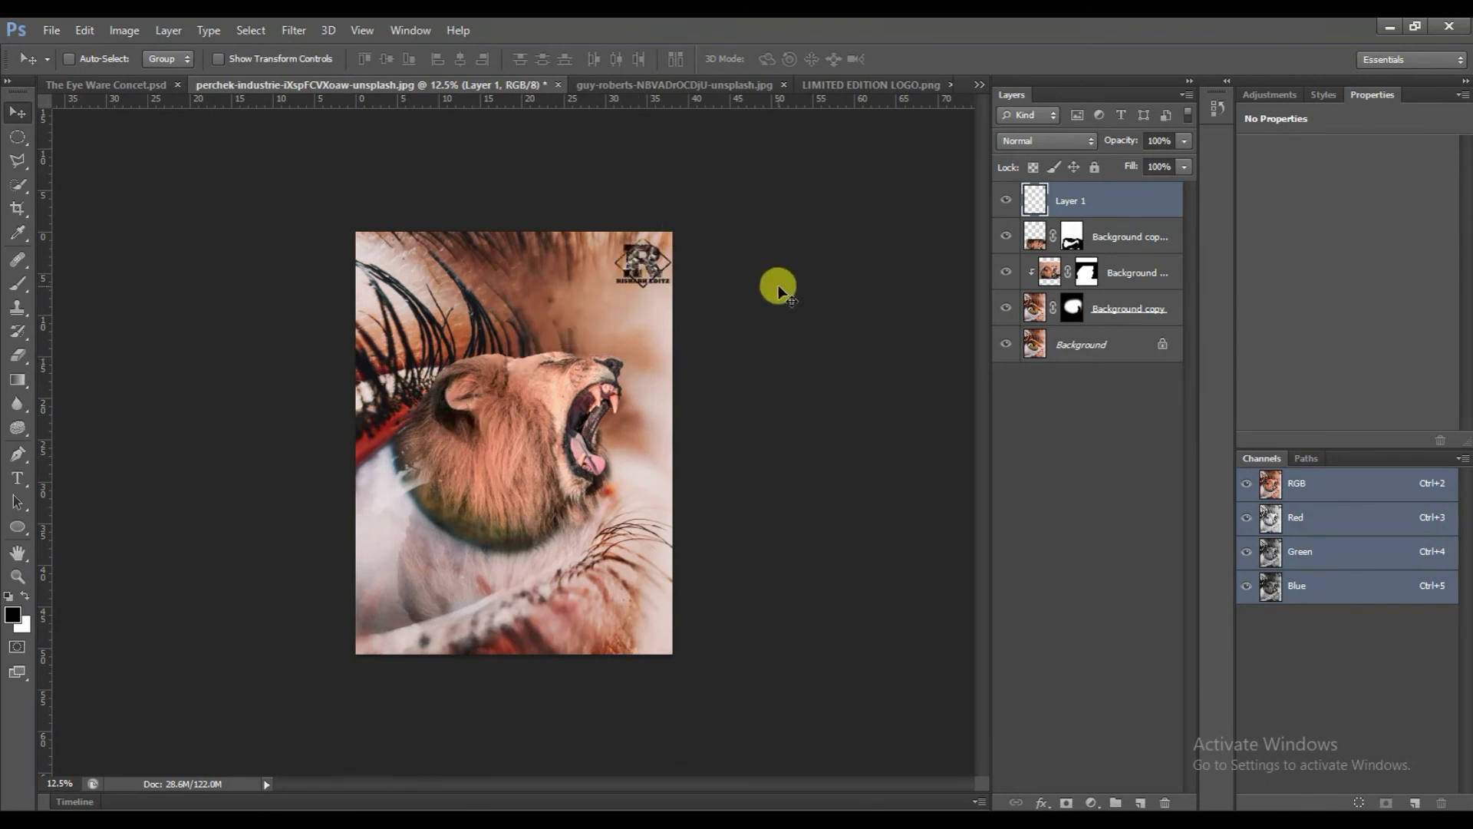